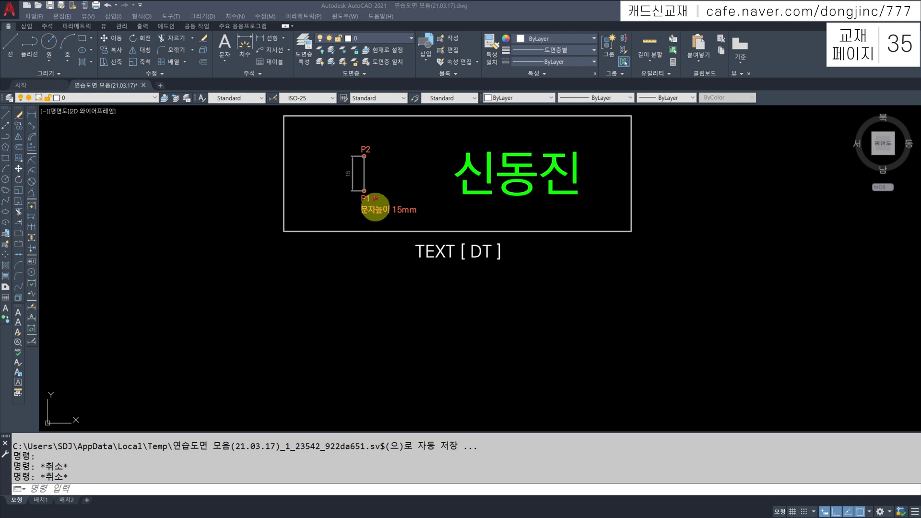
Browse the text options and the toolbar list, closing it without changes
click(223, 60)
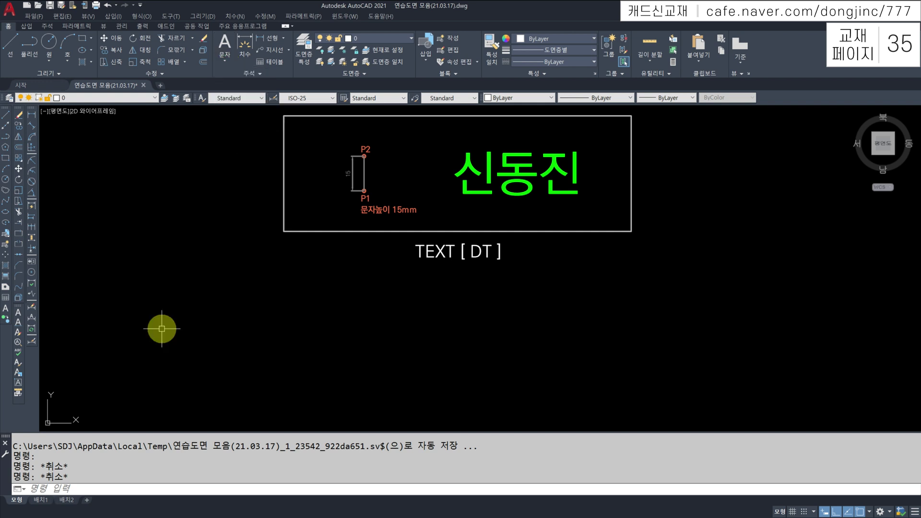
right_click(35, 364)
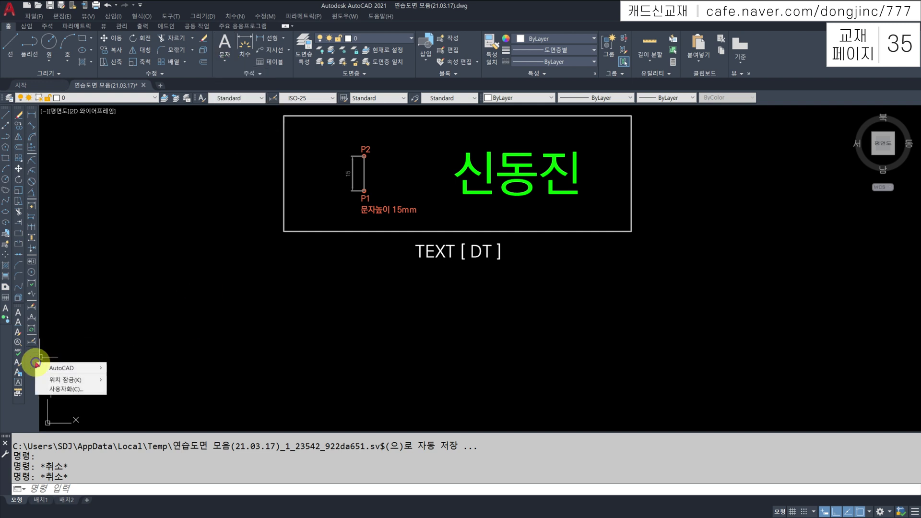
mouse_move(53, 367)
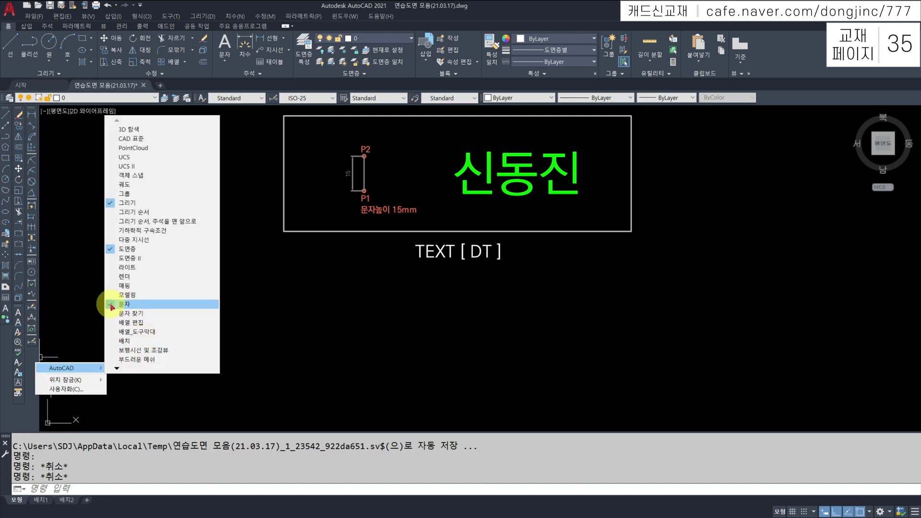
click(5, 355)
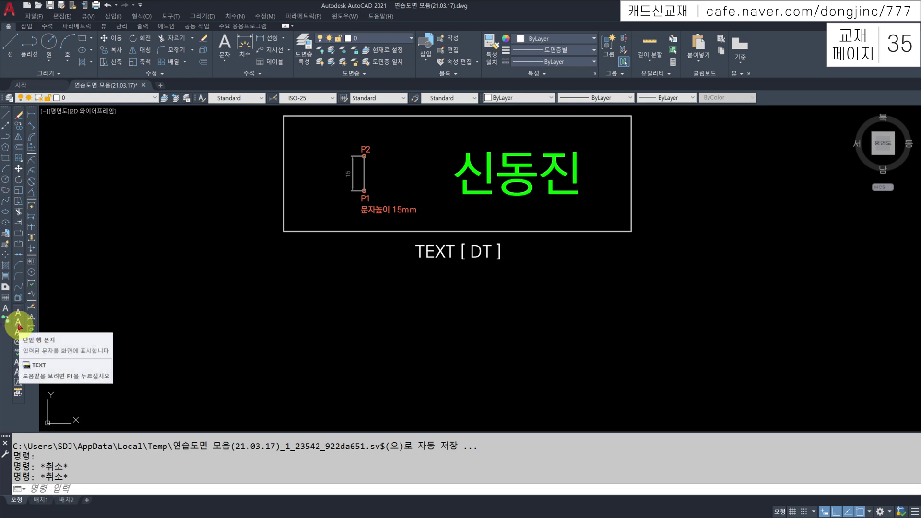
Start the DT single-line text command
key(Escape)
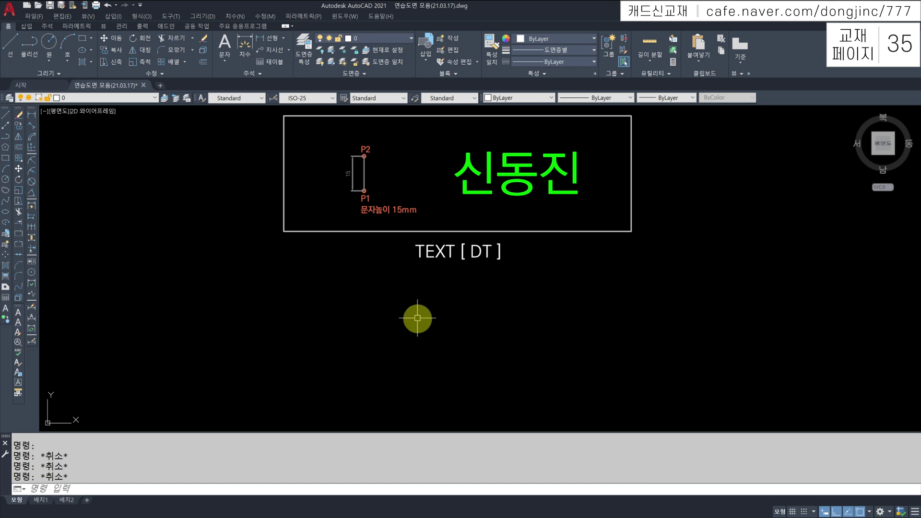
text(DT)
key(Return)
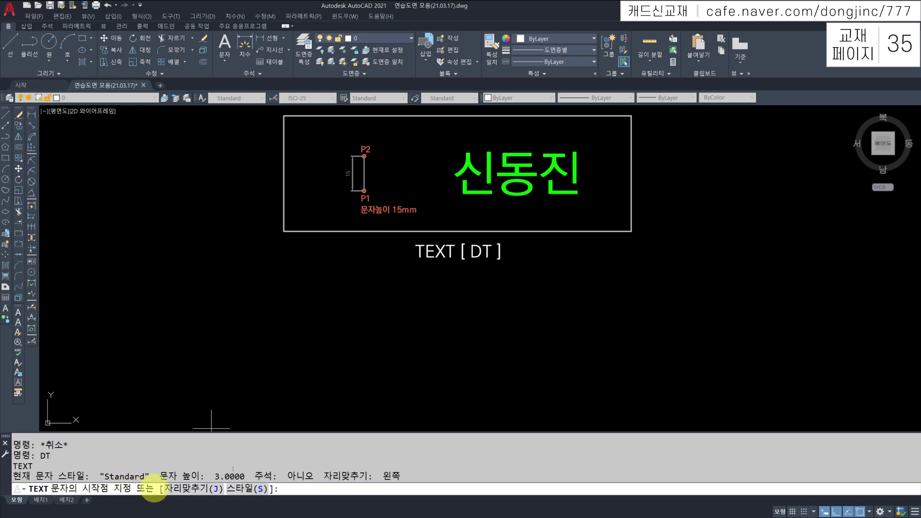
Place a name as single-line text below the frame, about 17 units tall at 0° rotation
click(365, 362)
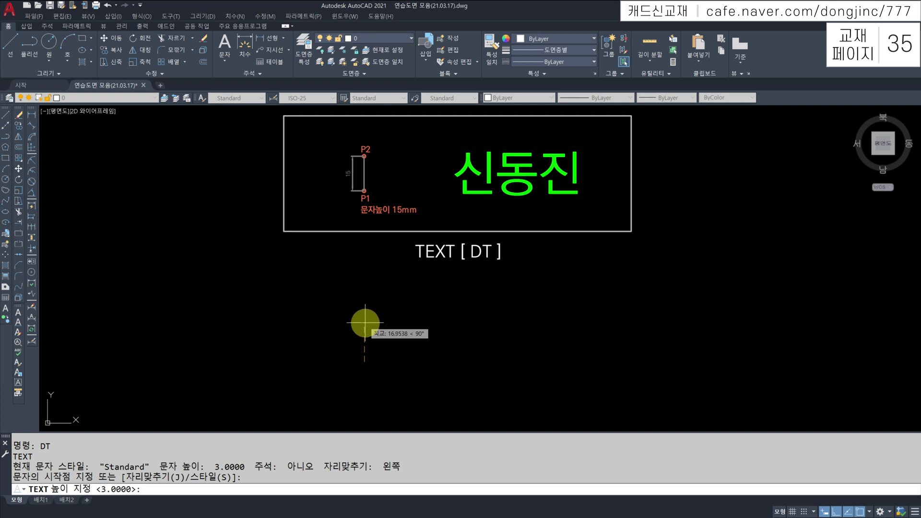
click(365, 320)
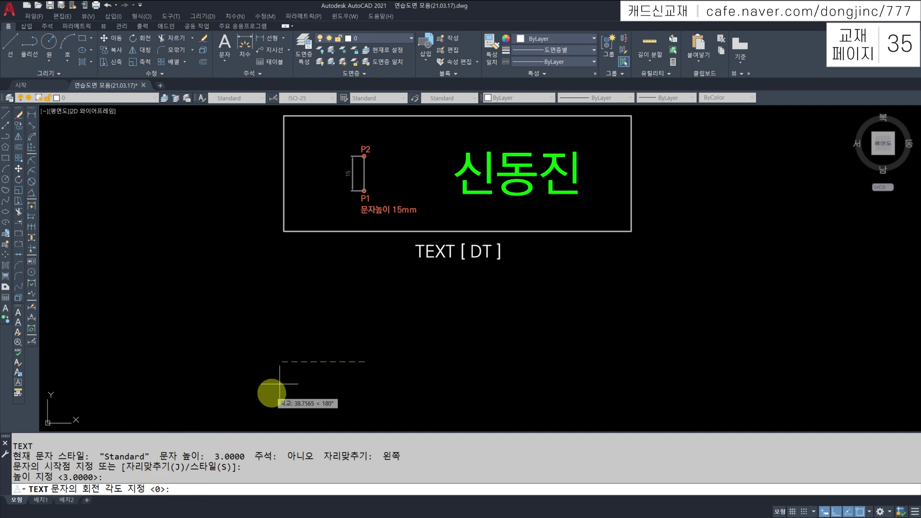
key(Return)
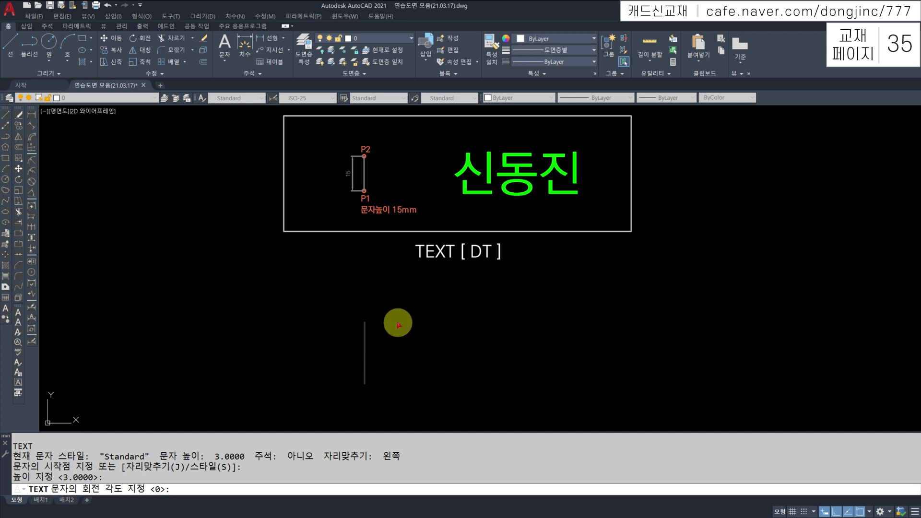
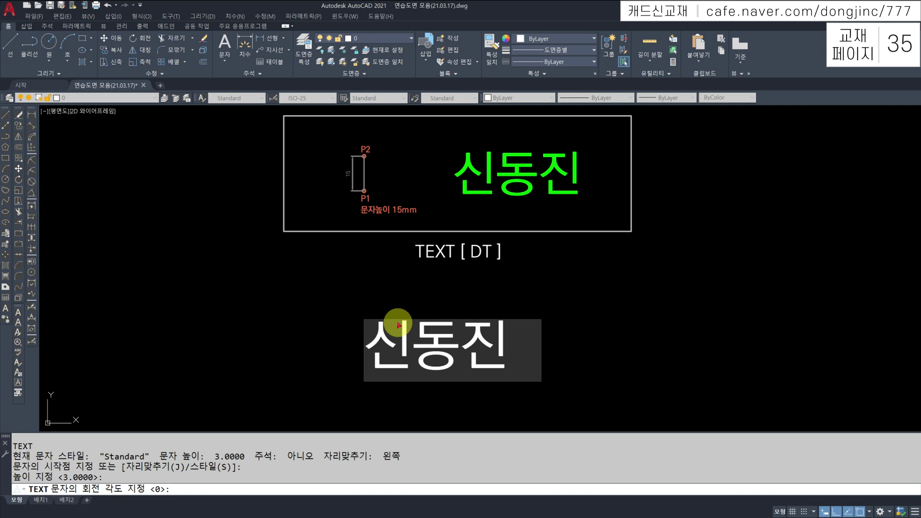
key(Return)
key(Return)
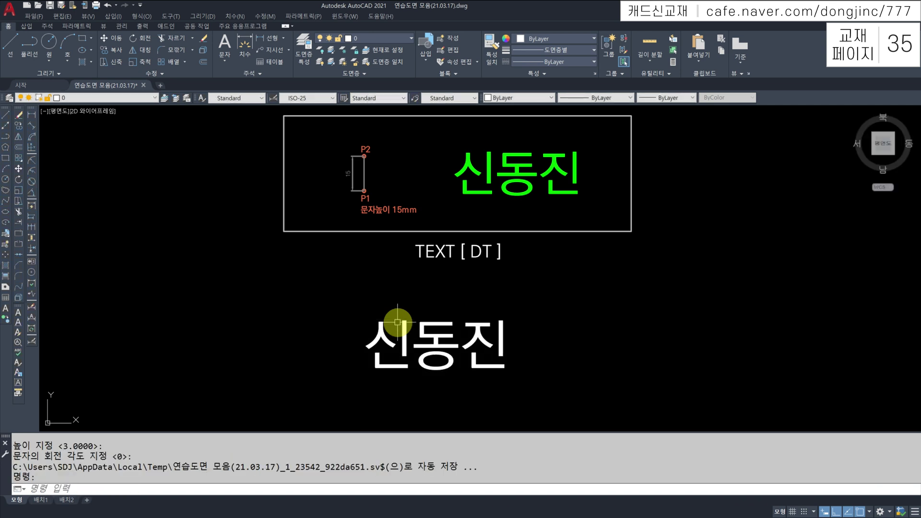
Start new DT text right of the name, picking its start point, height and 0° rotation
middle_drag(482, 335, 353, 337)
key(Return)
key(Escape)
key(Escape)
text(DT)
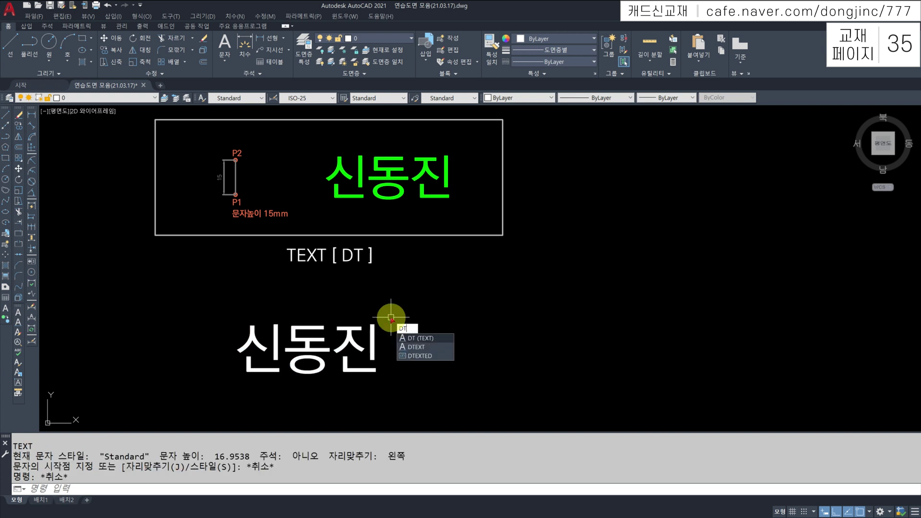
key(Return)
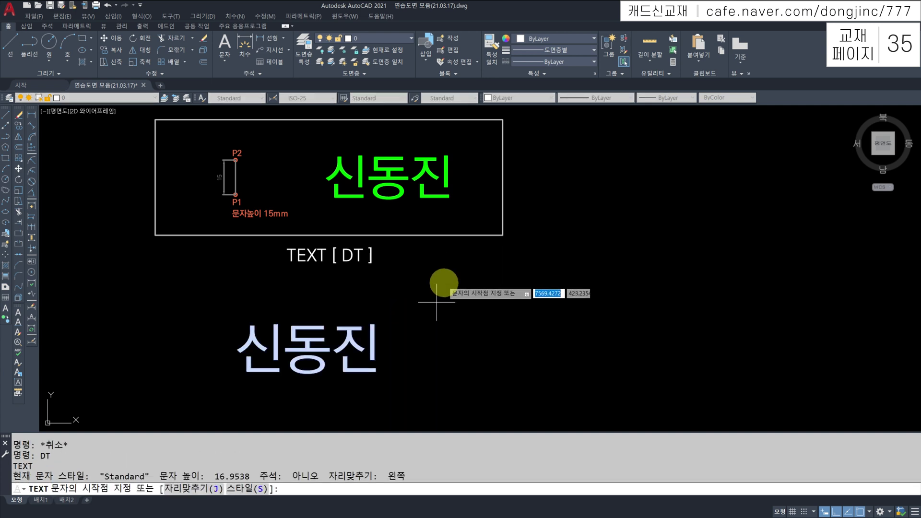
click(422, 331)
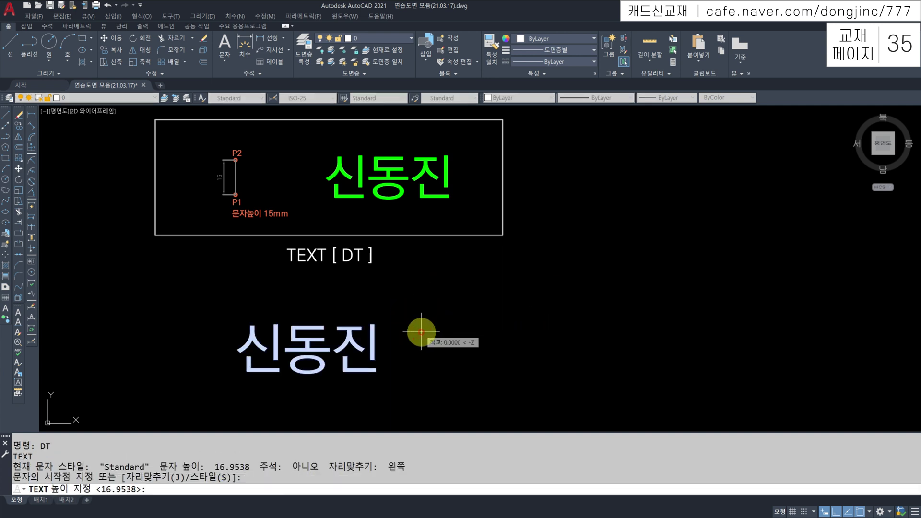
click(424, 284)
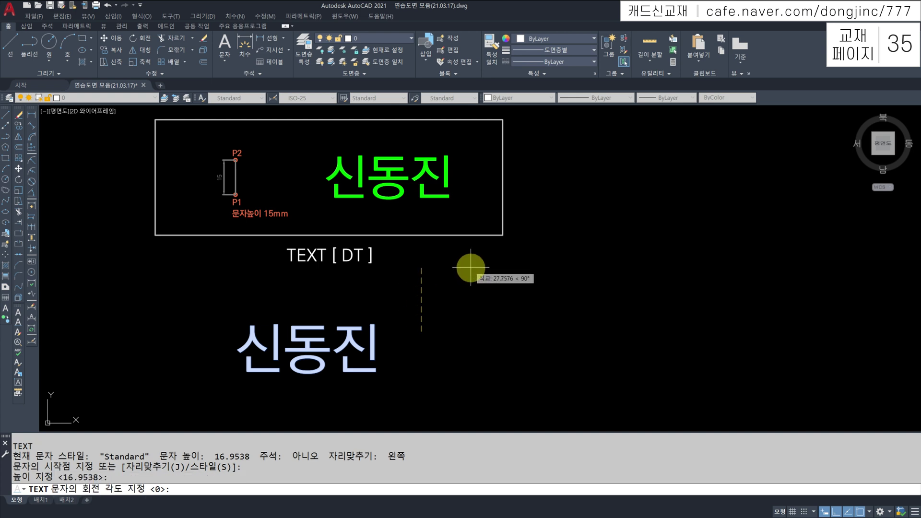
key(Return)
Enter the two stacked lines 오토캐드 and 40시간완성
text(D)
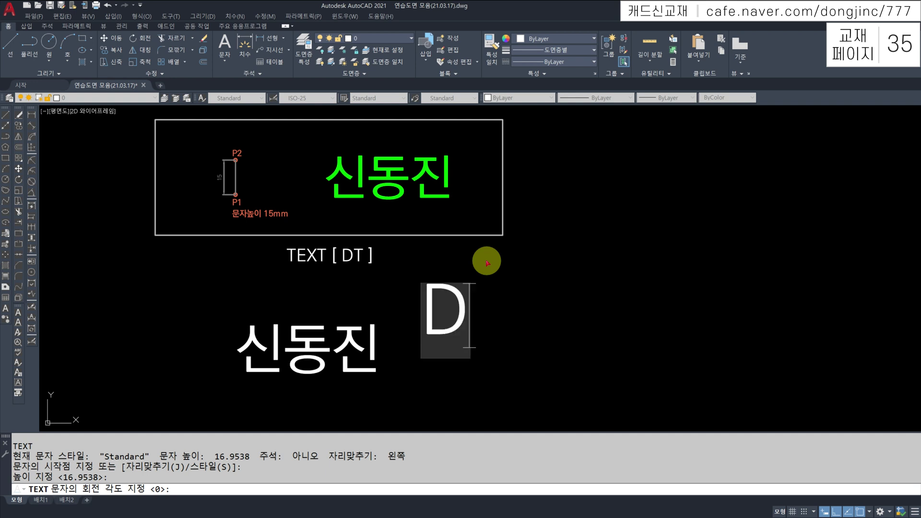
key(BackSpace)
text(오토캐드)
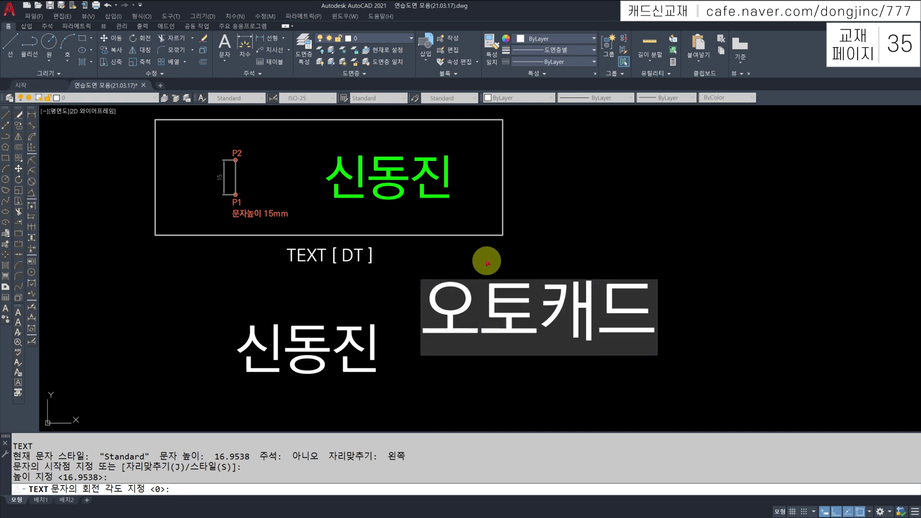
key(Return)
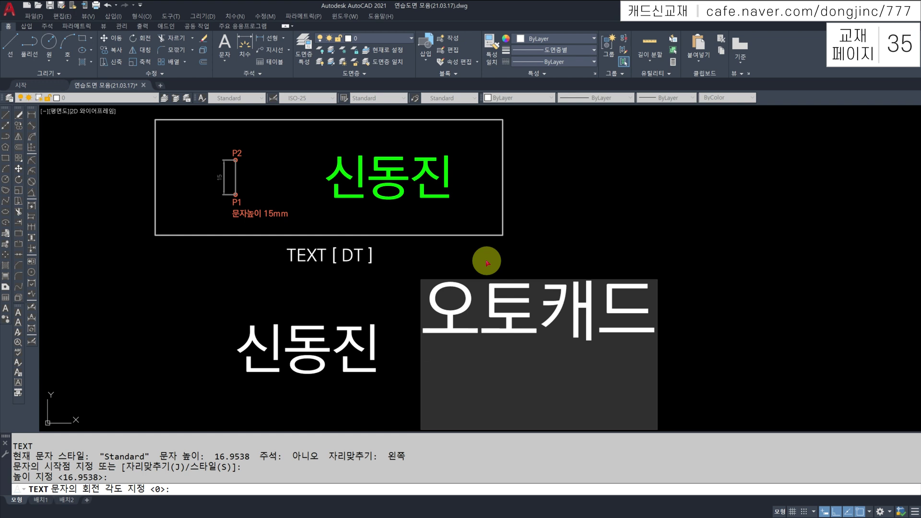
text(40시간완성)
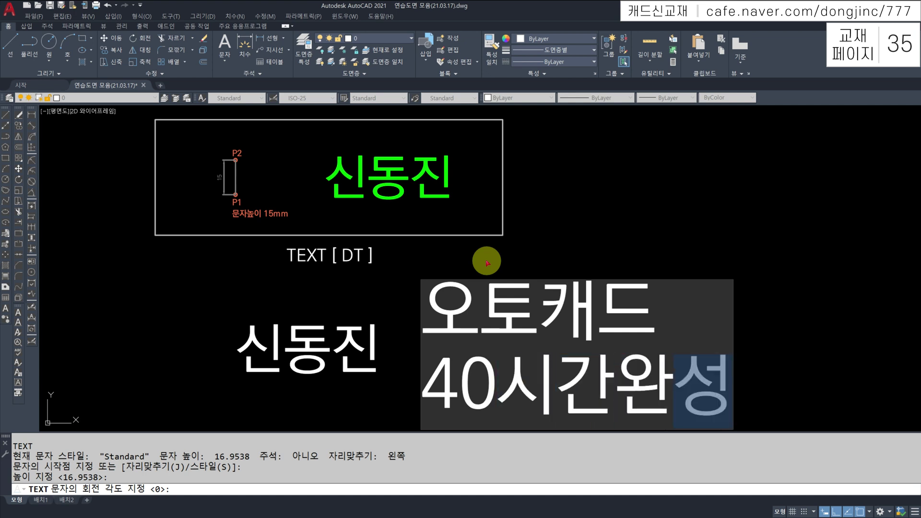
key(Return)
key(Return)
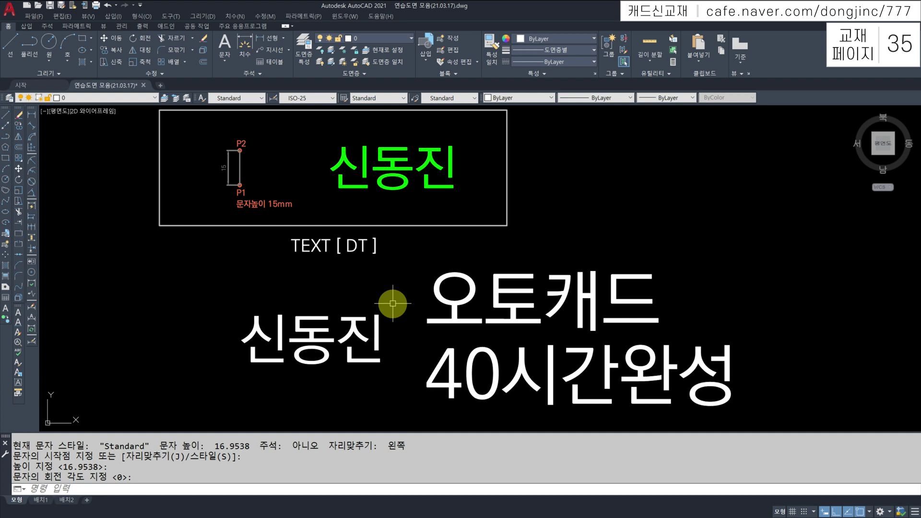
key(Escape)
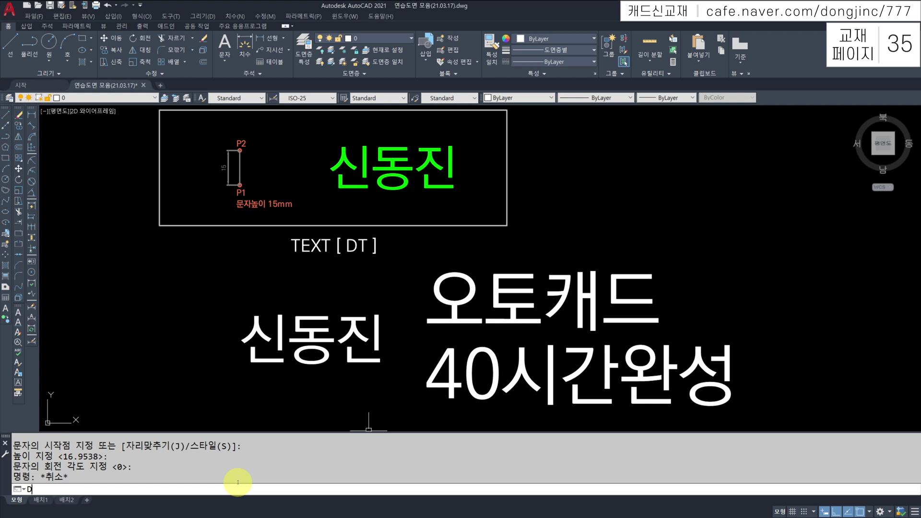
key(Return)
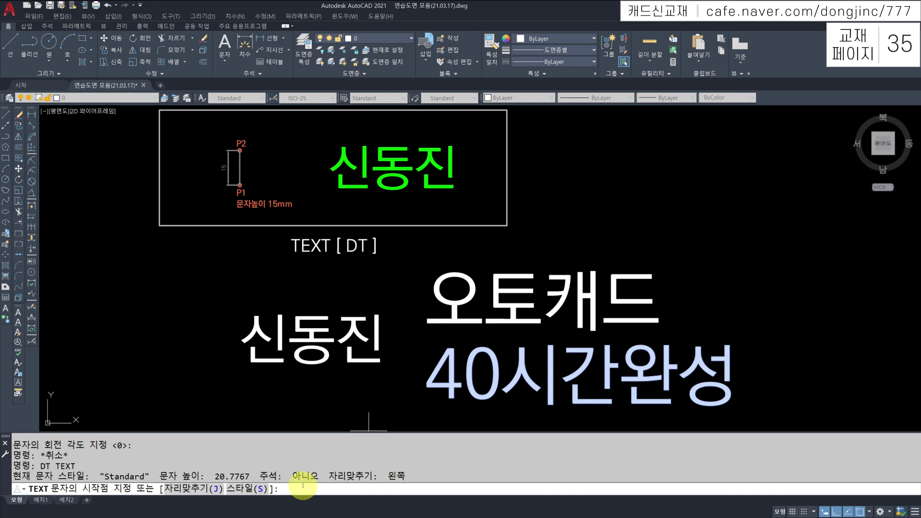
text(J)
key(Return)
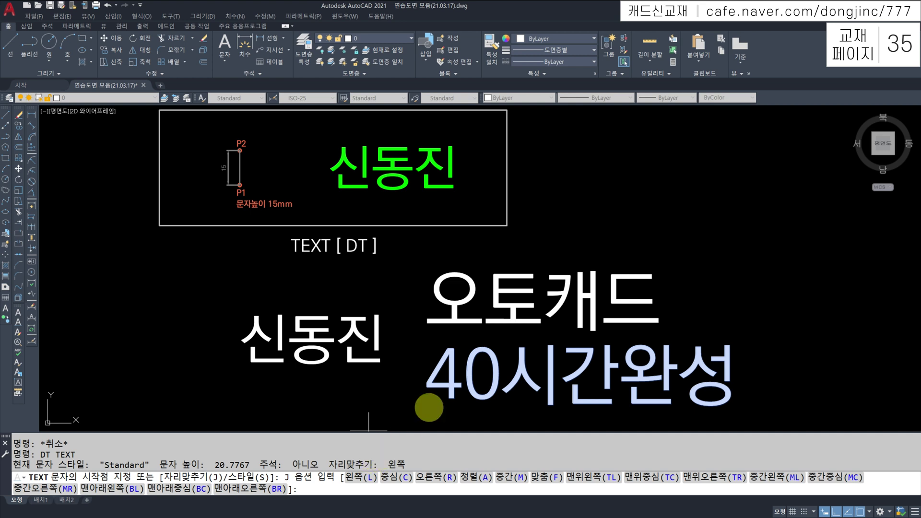
right_click(429, 407)
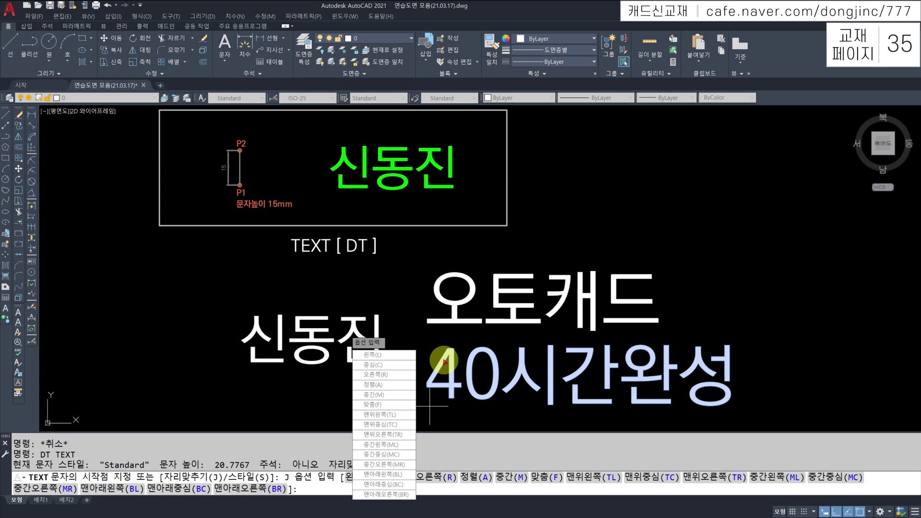
key(Escape)
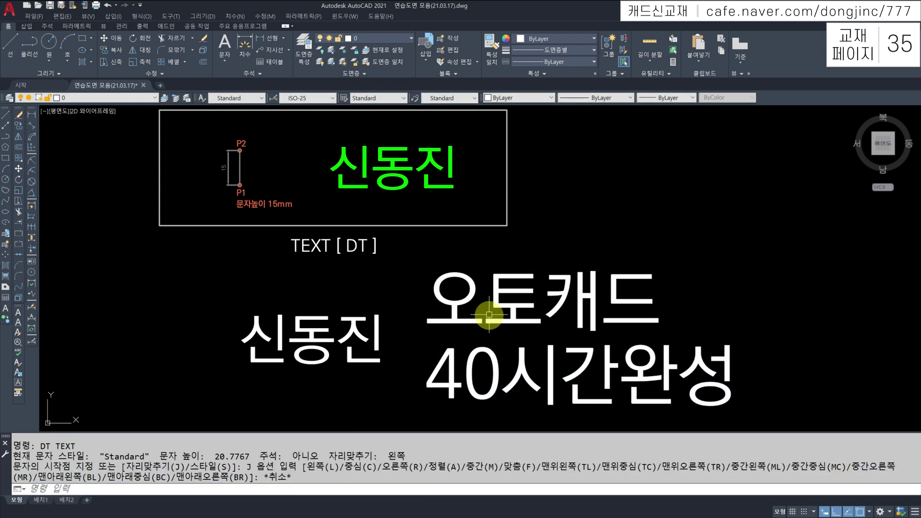
click(489, 315)
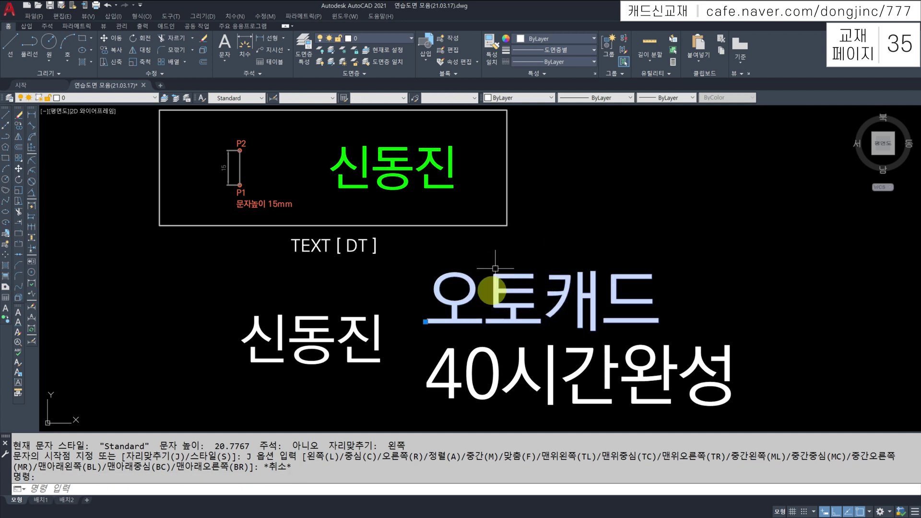
key(Escape)
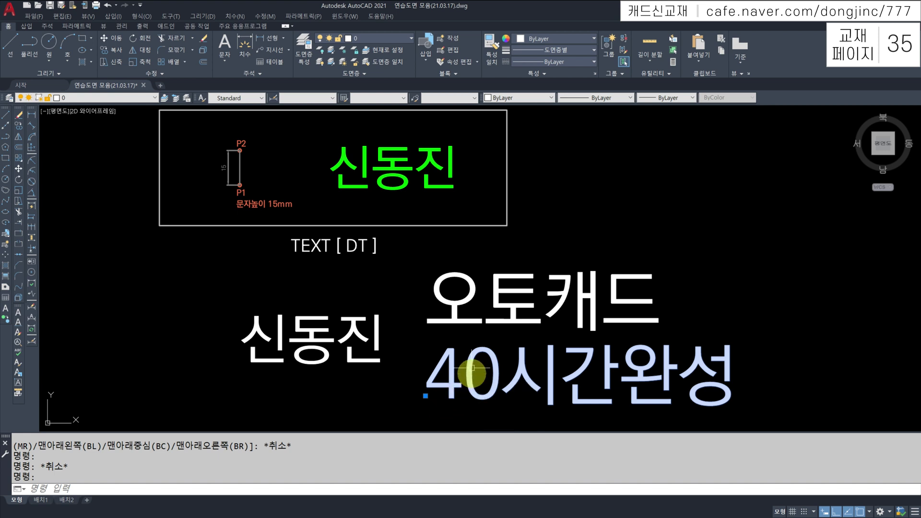
click(473, 364)
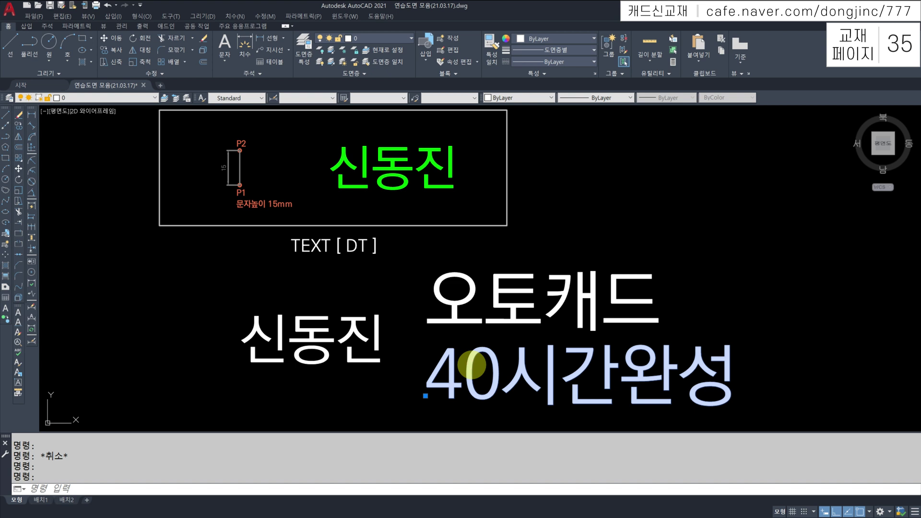
Append !!!! to the second line so it reads 40시간완성!!!!
double_click(472, 365)
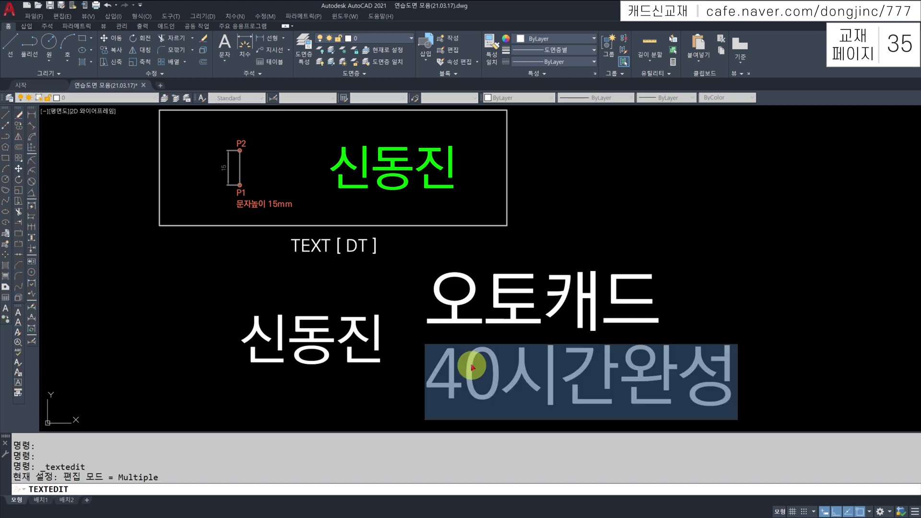
key(End)
text(!!!!)
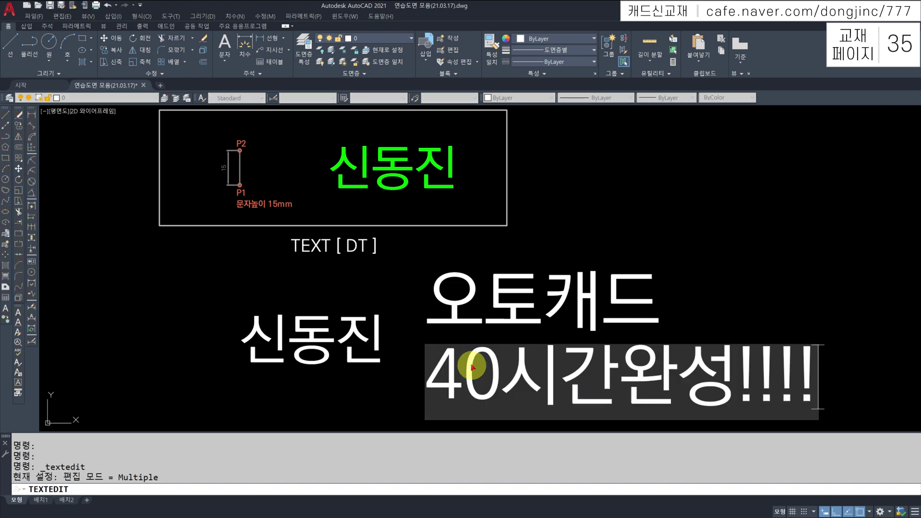
key(Return)
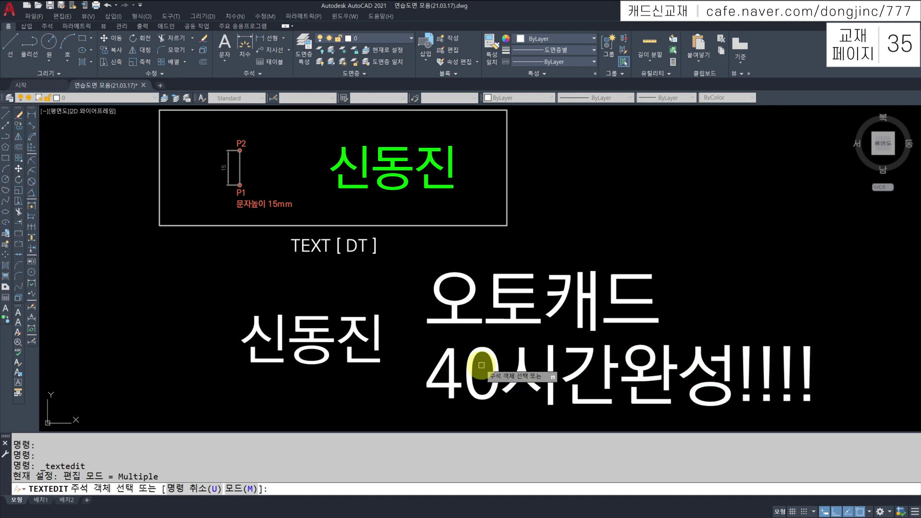
key(Escape)
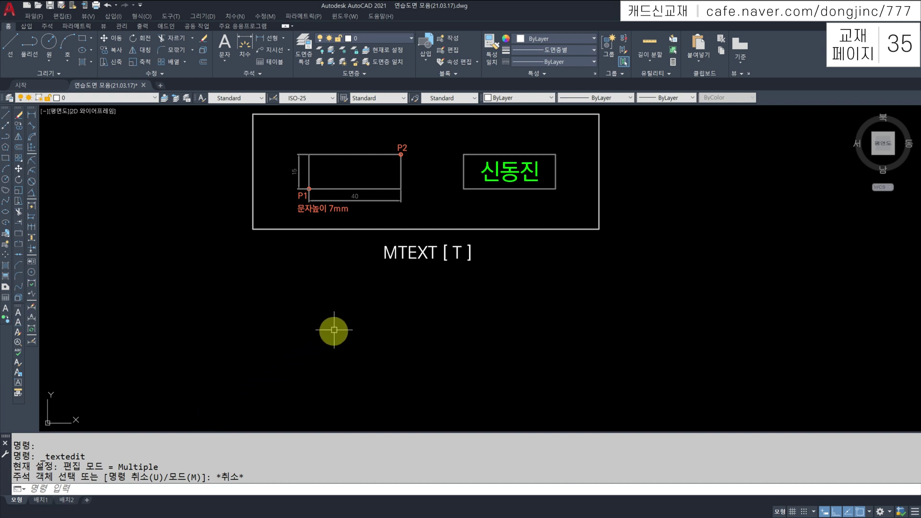
Draw a 40 by 15 rectangle below the MTEXT heading
key(Escape)
key(Escape)
key(Escape)
text(R)
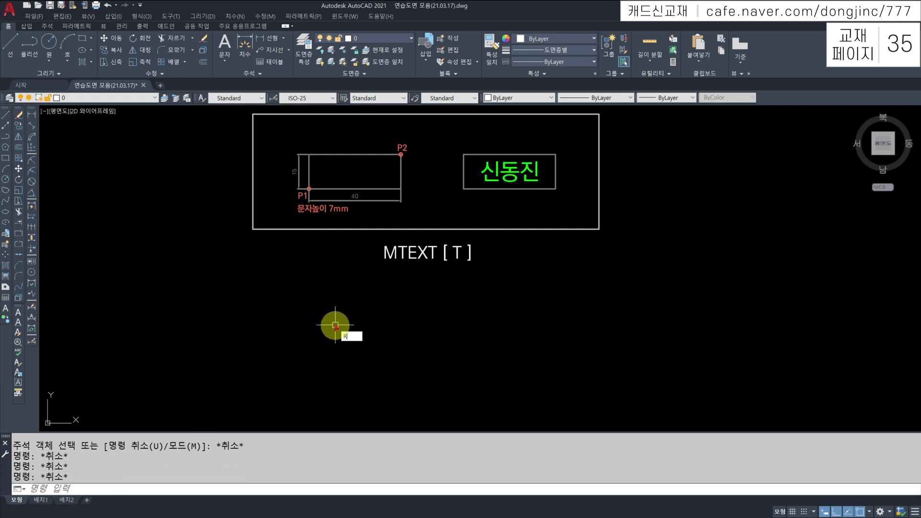
text(EC)
key(Return)
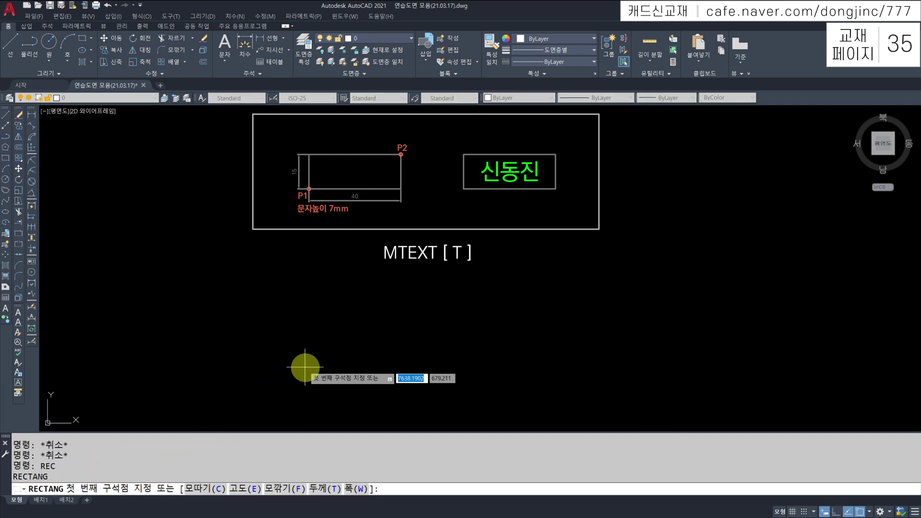
click(307, 371)
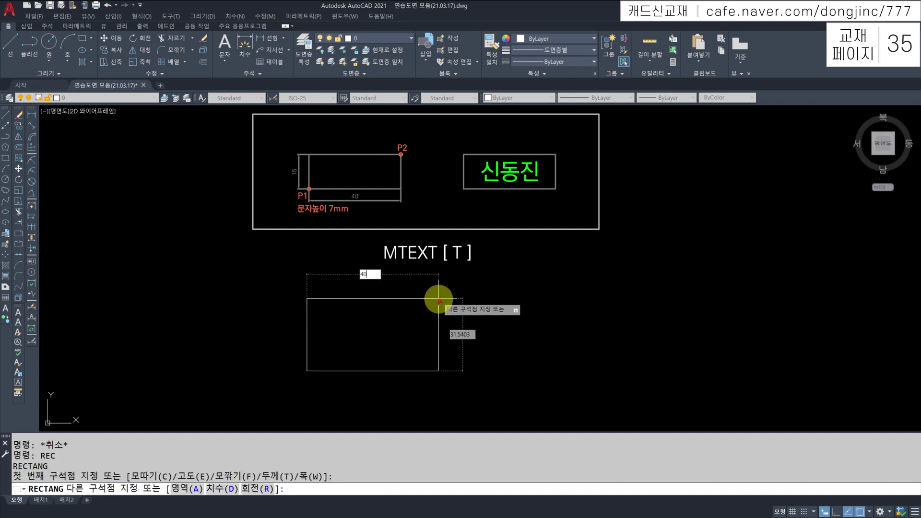
text(40)
key(Tab)
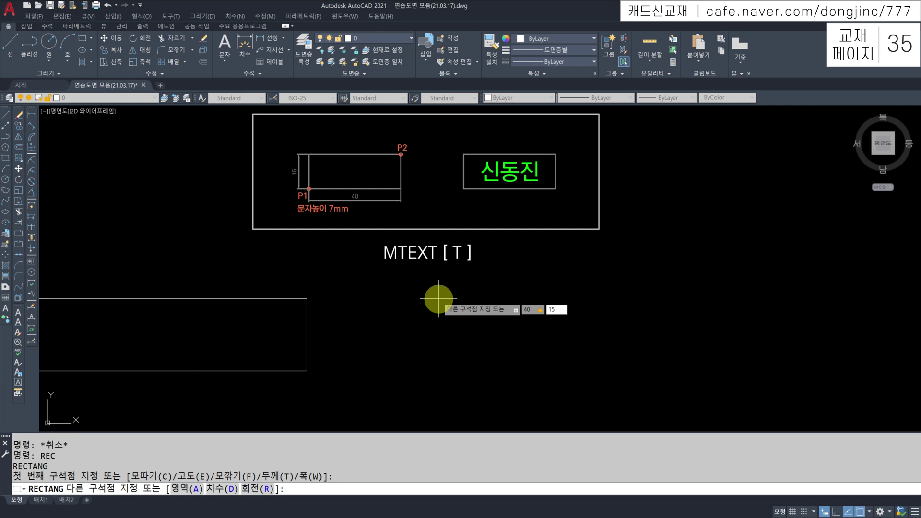
text(15)
key(Return)
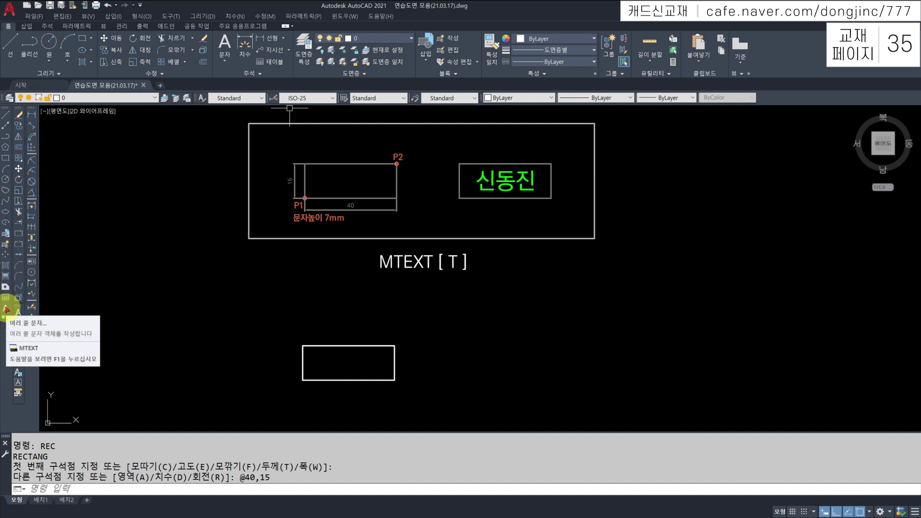
Start the multiline text command
click(6, 309)
key(Escape)
key(Escape)
key(Escape)
scroll(436, 425, up, 2)
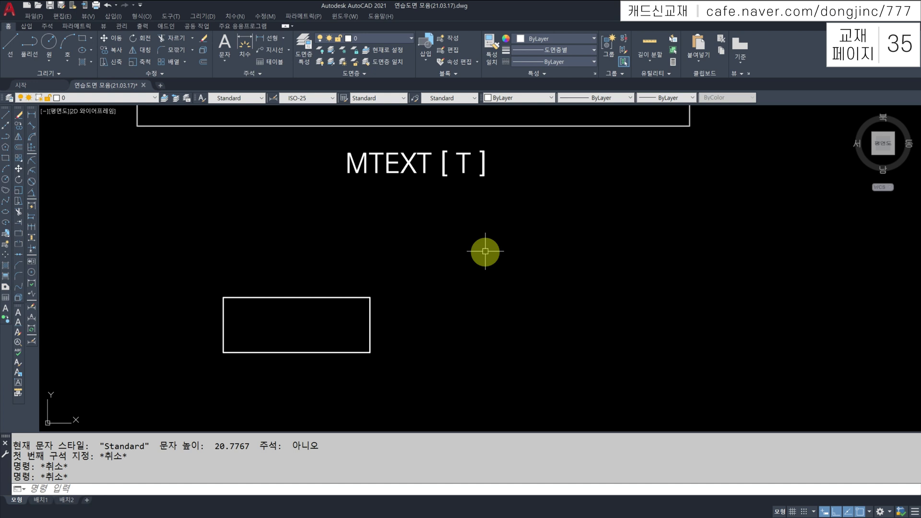
key(Return)
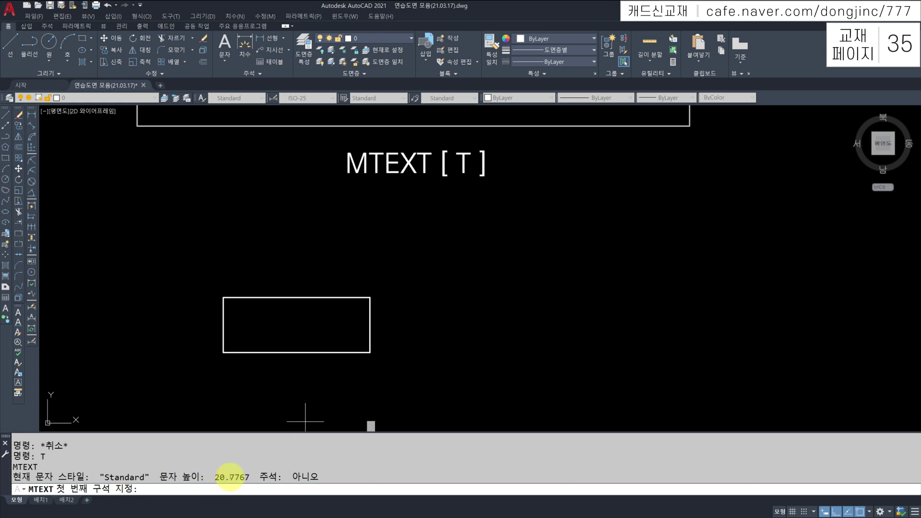
Place trial single-line text AAAAA, height 3, right of the rectangle, then select it
key(Escape)
key(Escape)
key(Escape)
text(D)
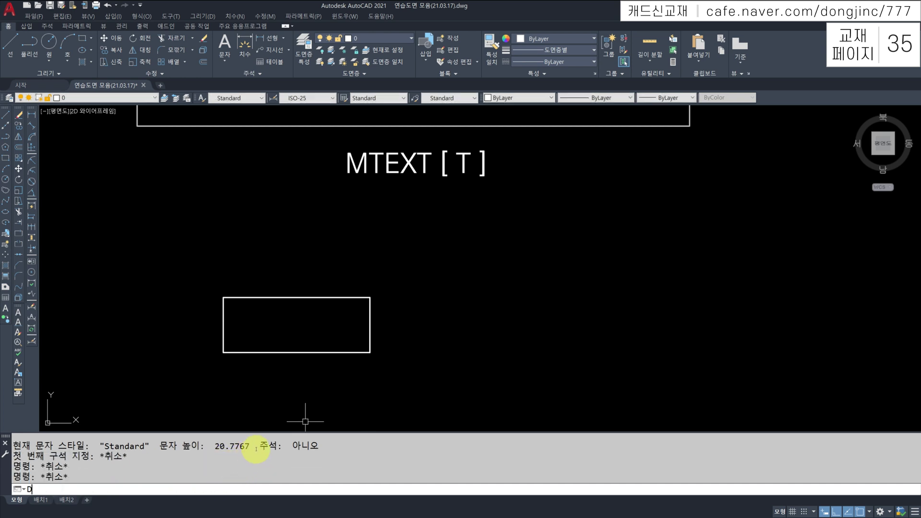
text(T)
key(Return)
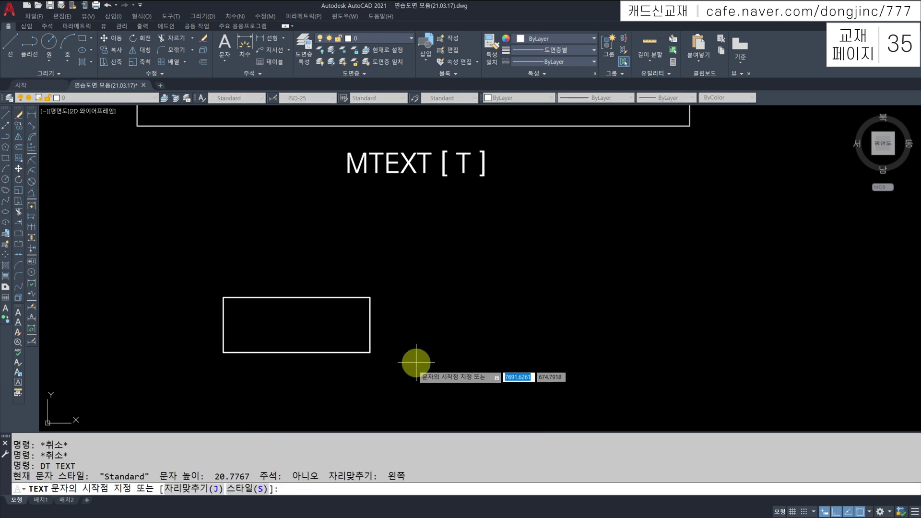
click(458, 336)
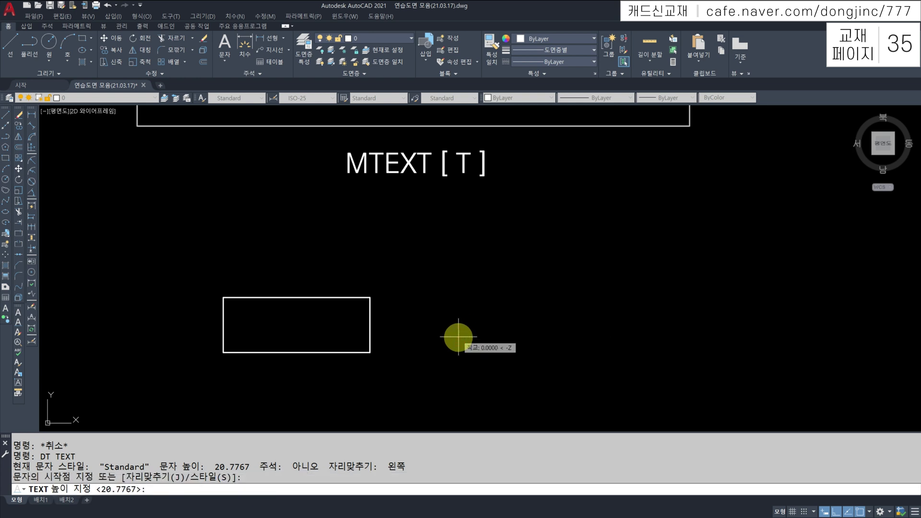
click(184, 487)
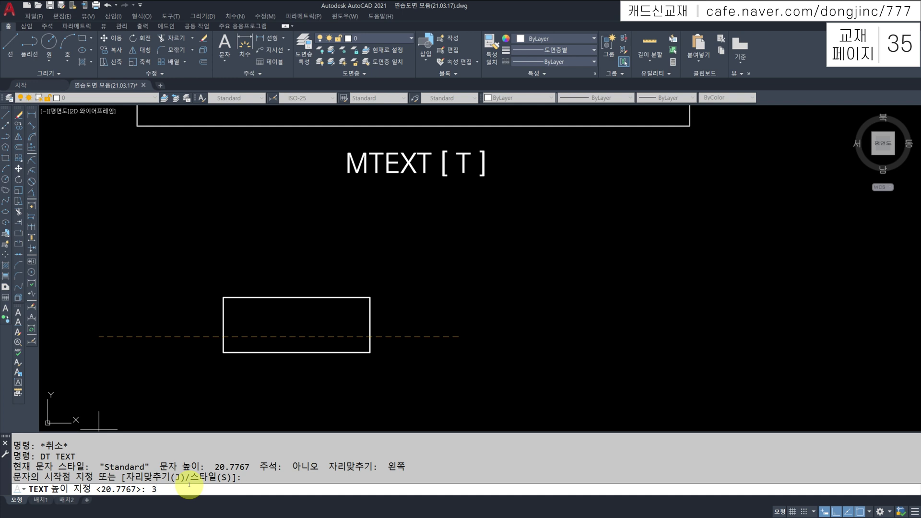
text(3)
key(Return)
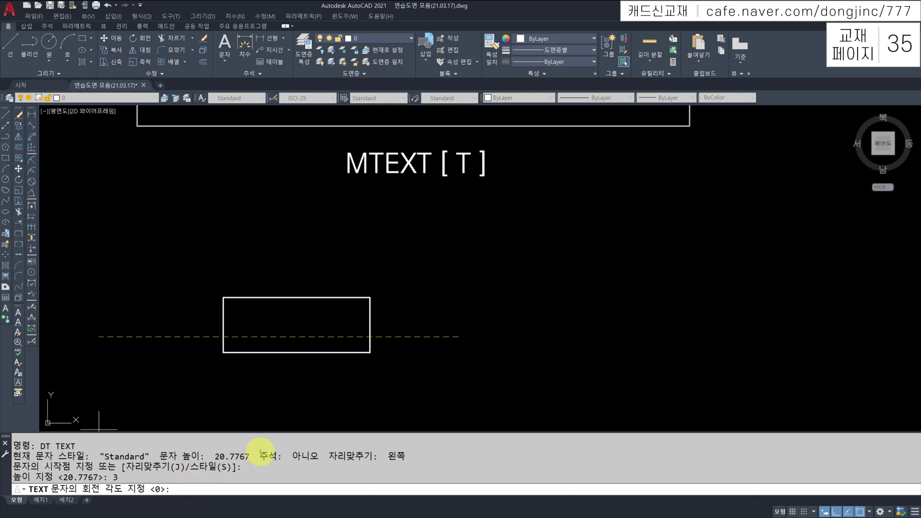
text(AAAAA)
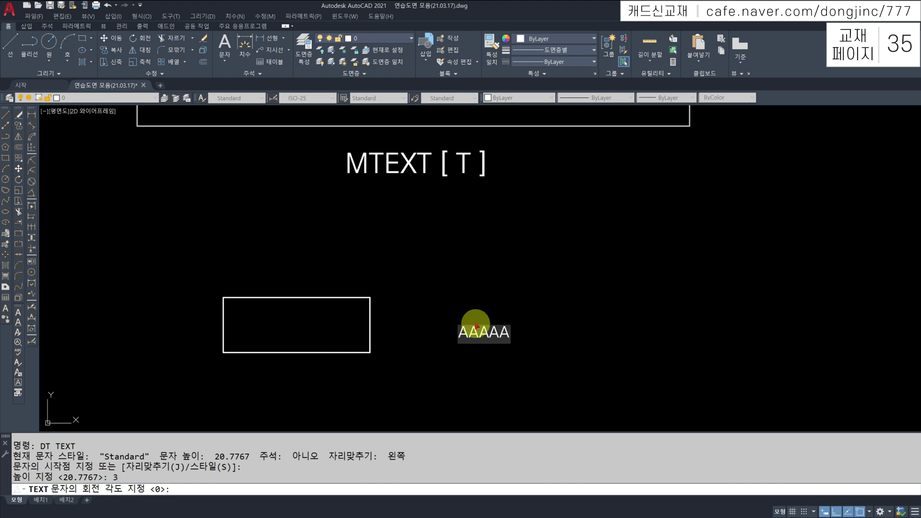
key(Escape)
key(Escape)
click(534, 305)
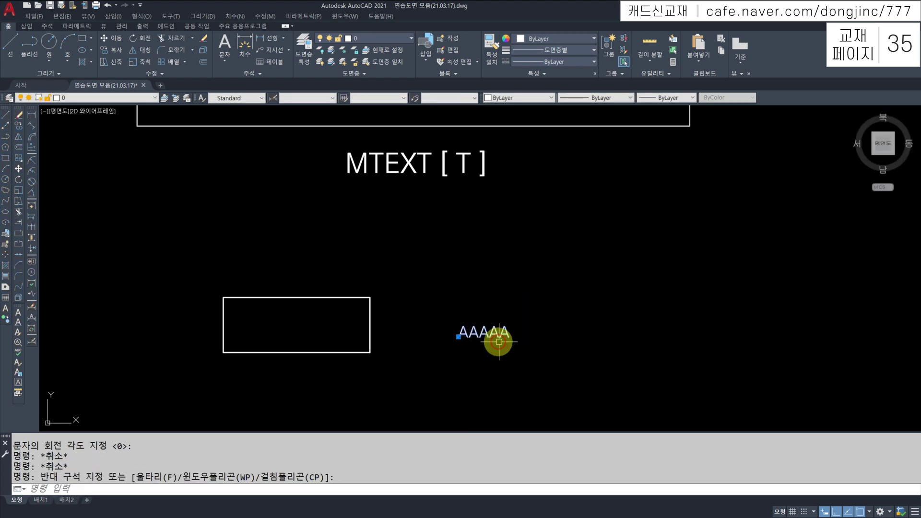
click(473, 329)
Erase the AAAAA text and open an MTEXT box from the rectangle's lower-left to upper-right corner
text(E)
key(Return)
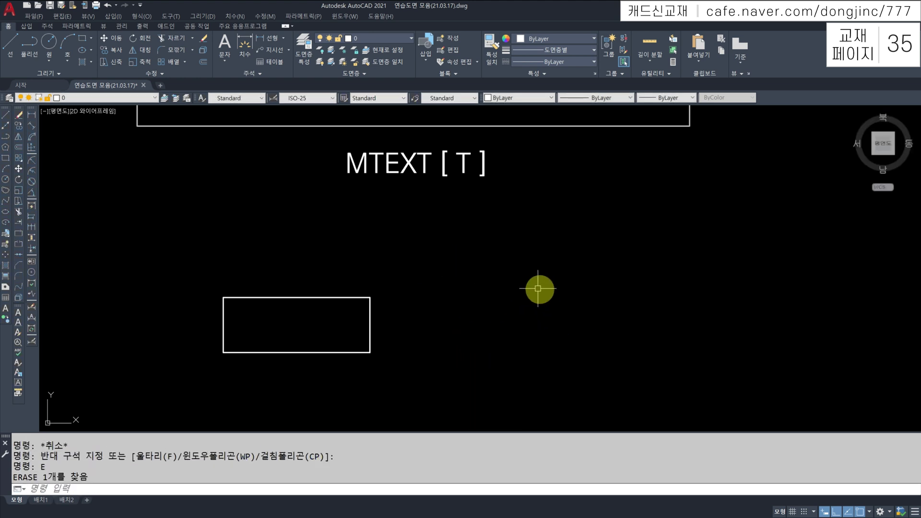
text(T)
key(Return)
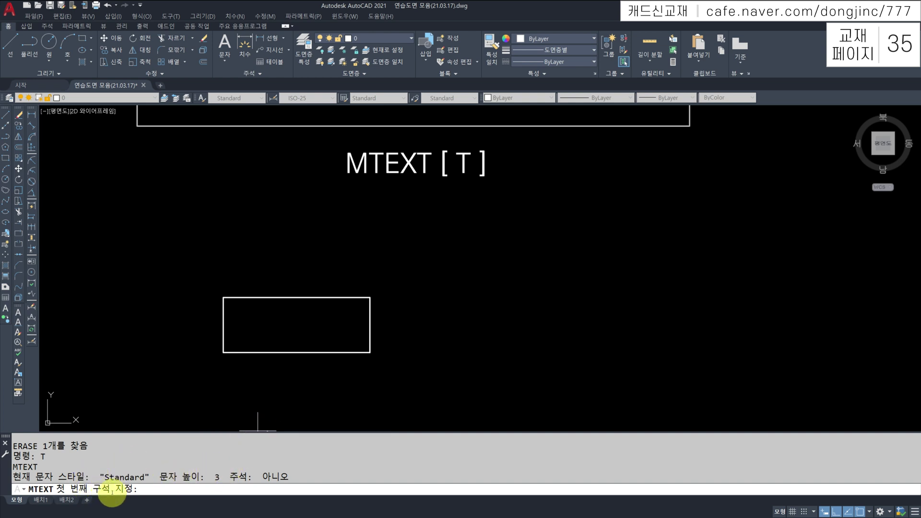
click(224, 352)
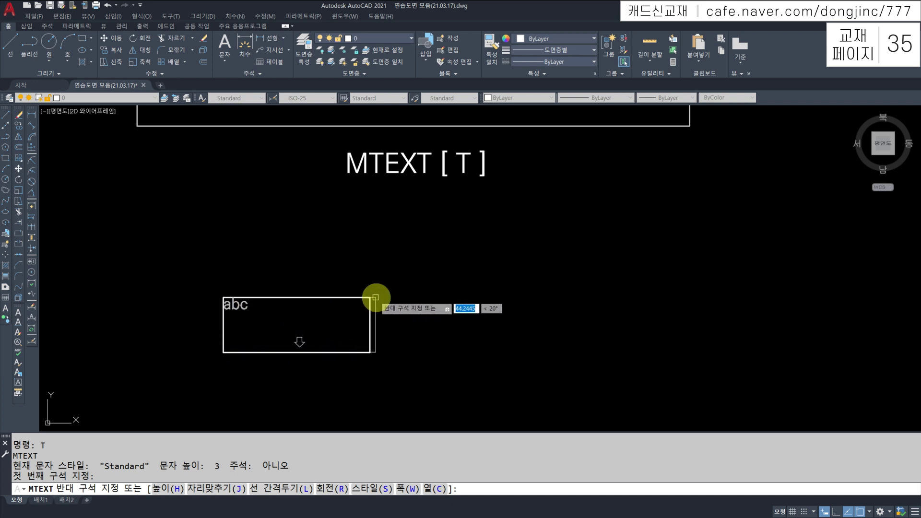
click(370, 297)
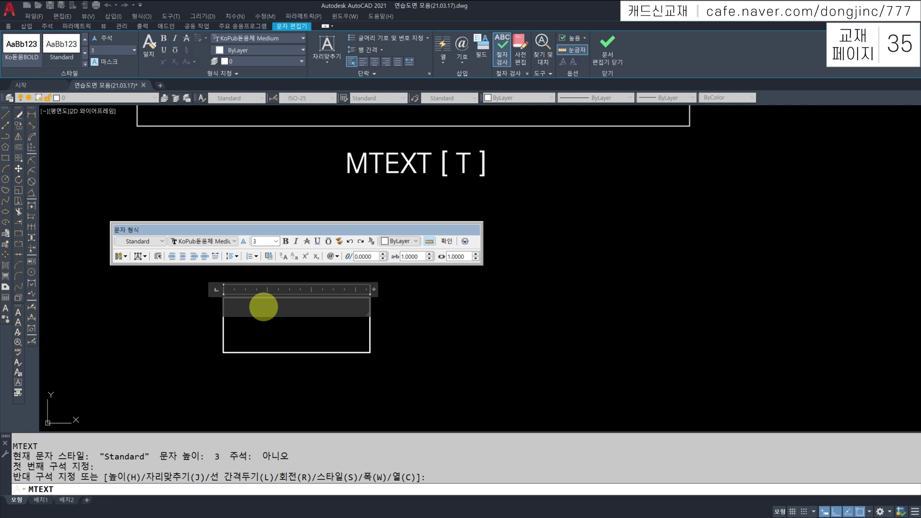
Toggle Editor Settings > Show Toolbar off and on, then move the Text Formatting toolbar above the box
right_click(263, 307)
mouse_move(309, 279)
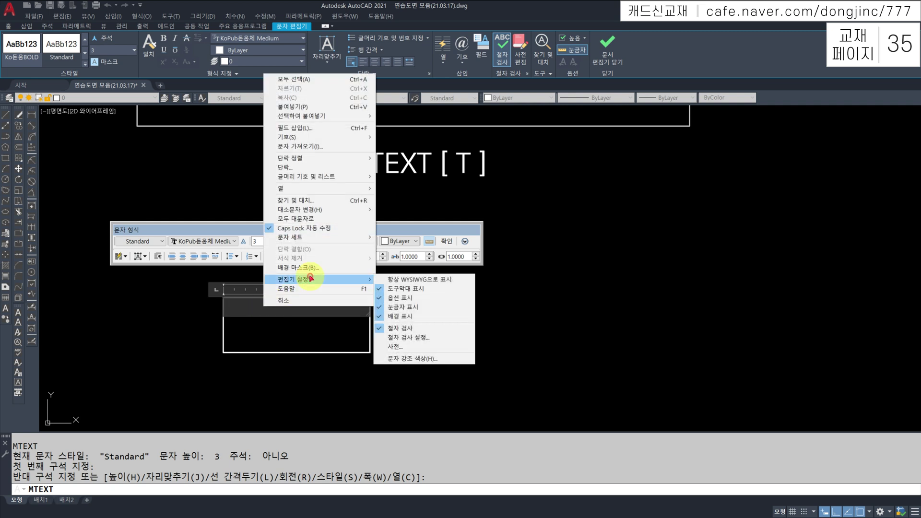
click(395, 289)
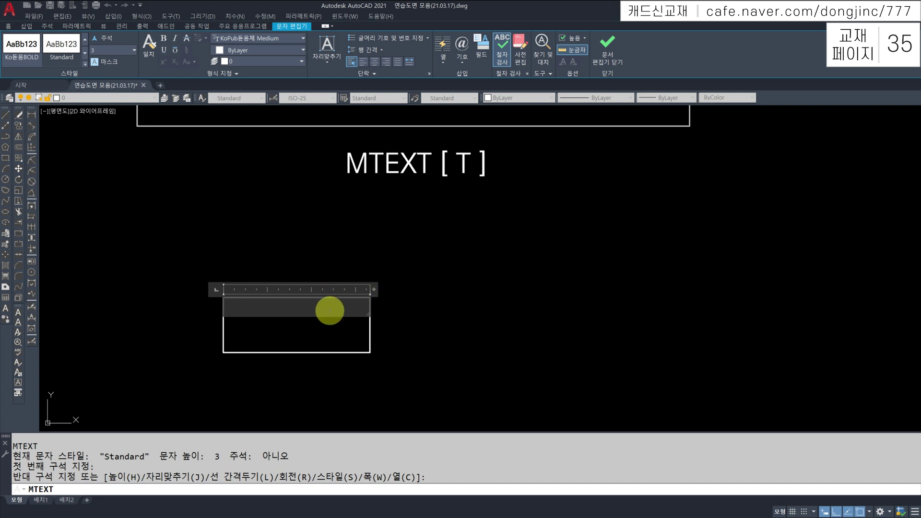
right_click(329, 311)
mouse_move(360, 284)
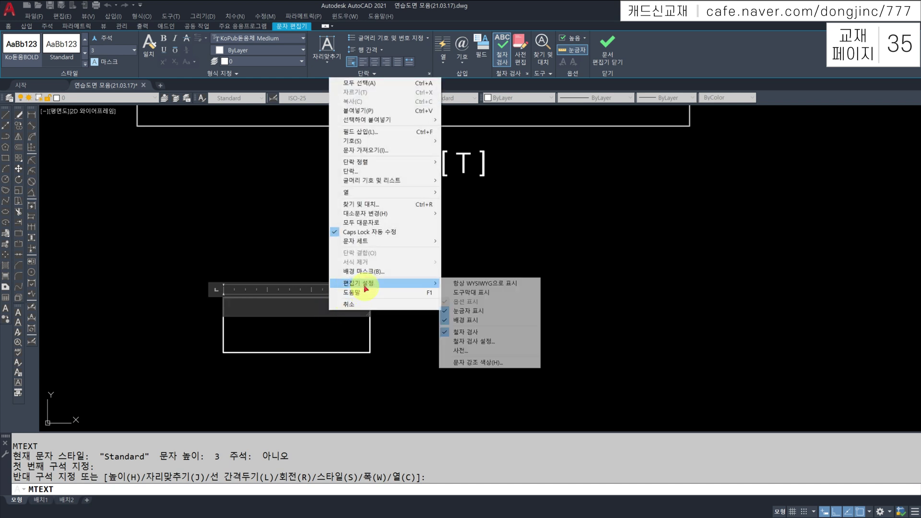
click(490, 293)
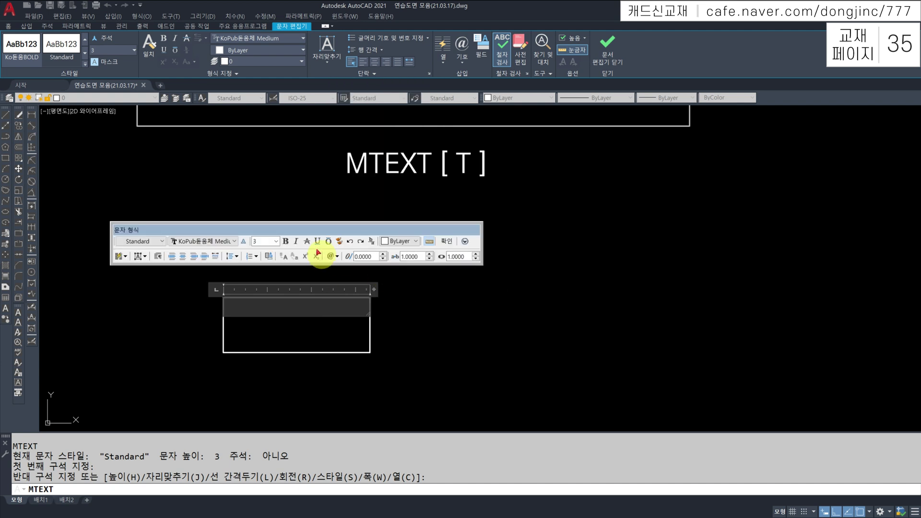
drag(311, 227, 323, 220)
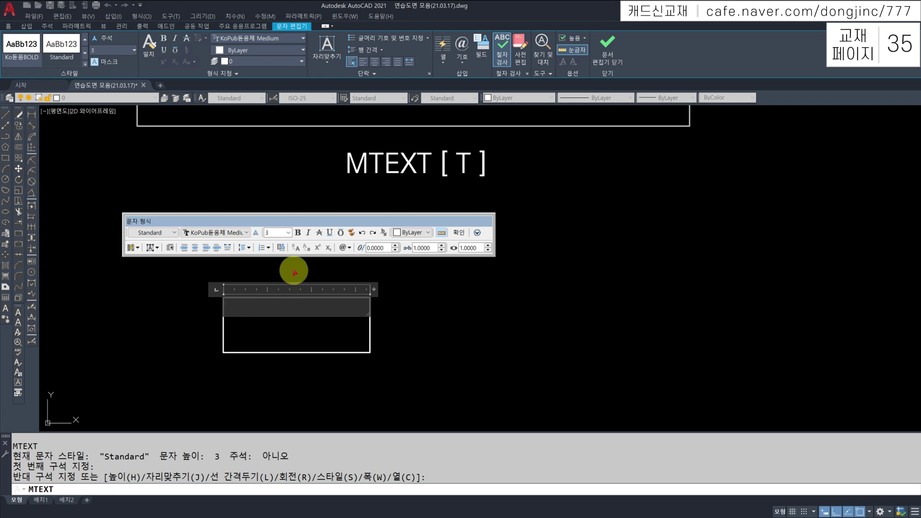
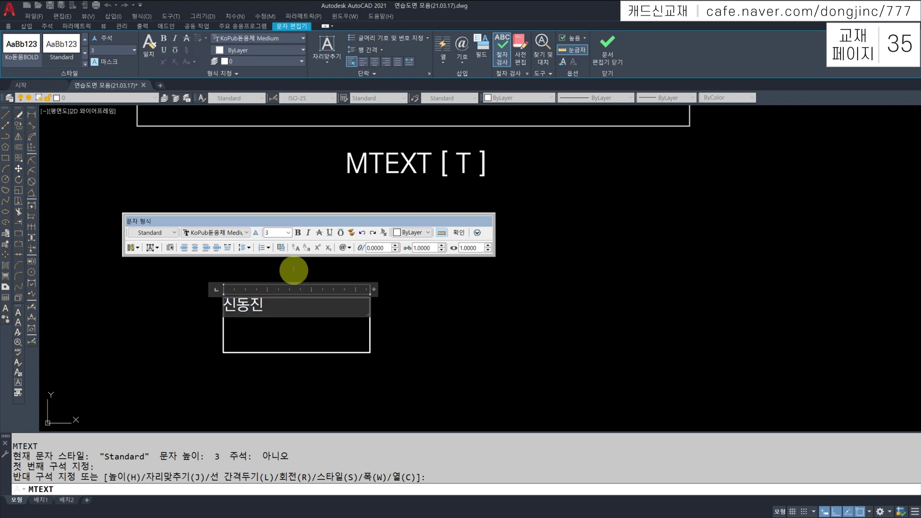
Type a name into the multiline text box
click(275, 311)
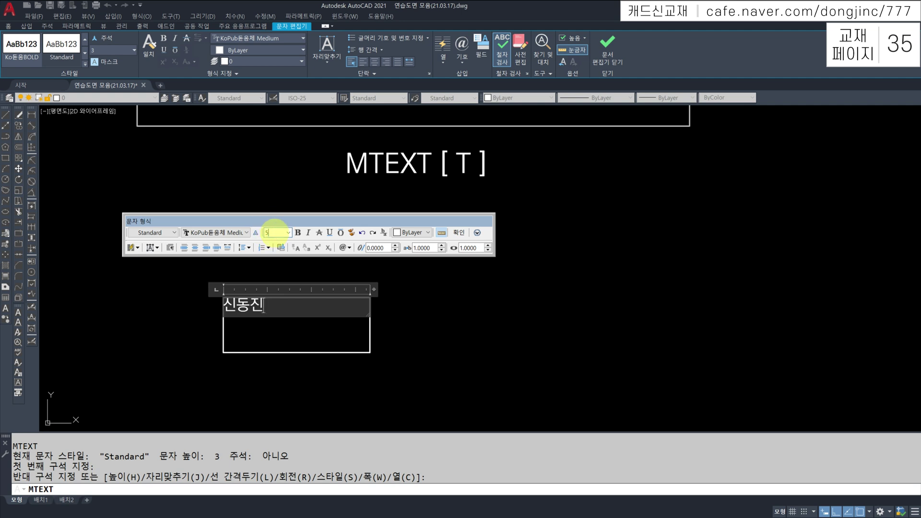
key(Return)
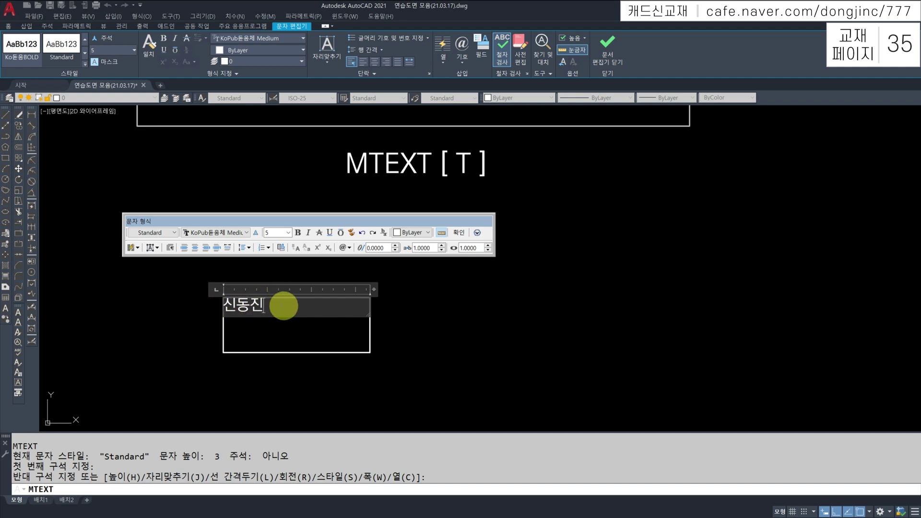
drag(277, 304, 200, 308)
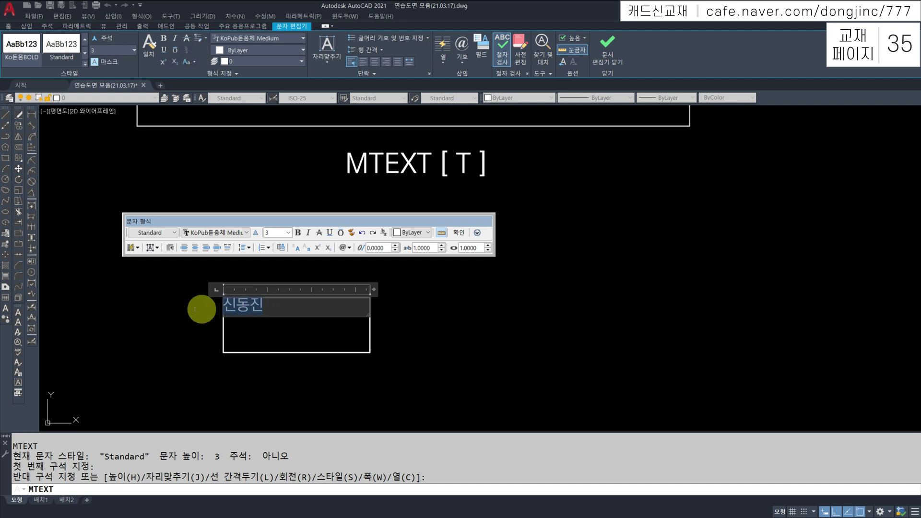
click(268, 305)
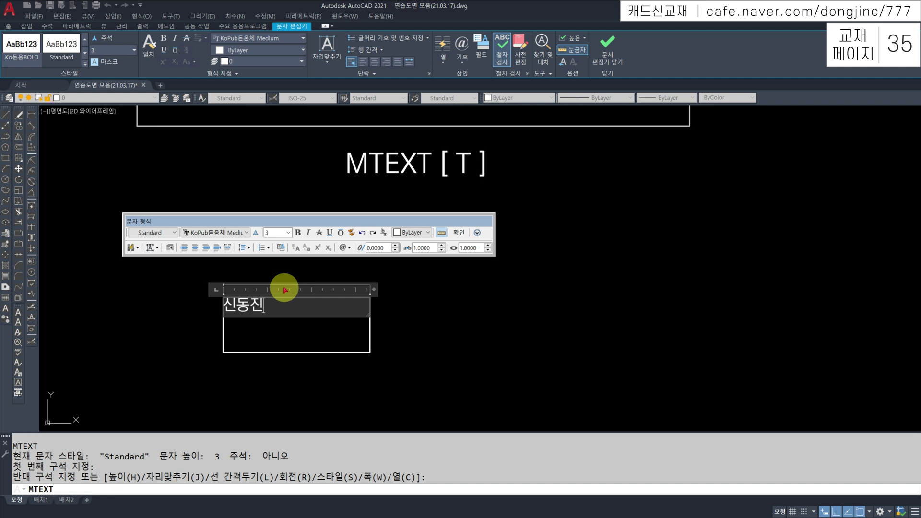
Select the text and change its height from 3 to 5
double_click(288, 300)
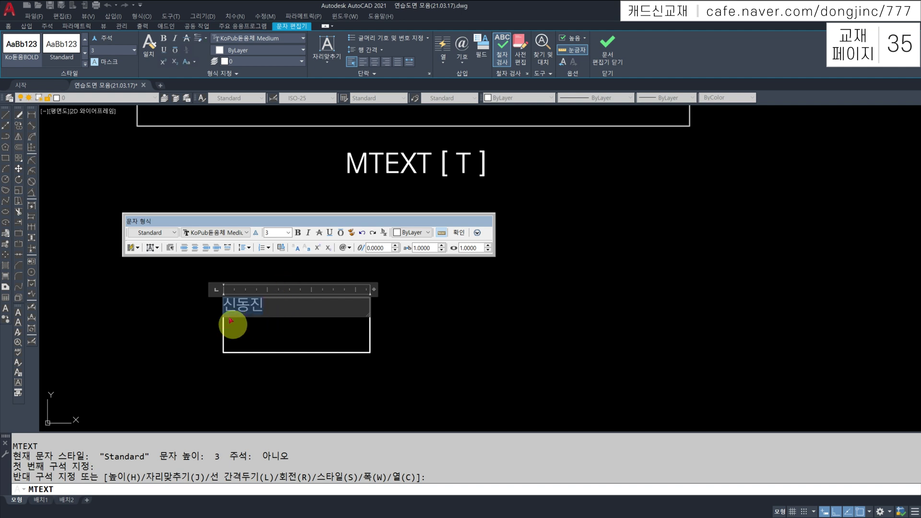
click(277, 234)
text(5)
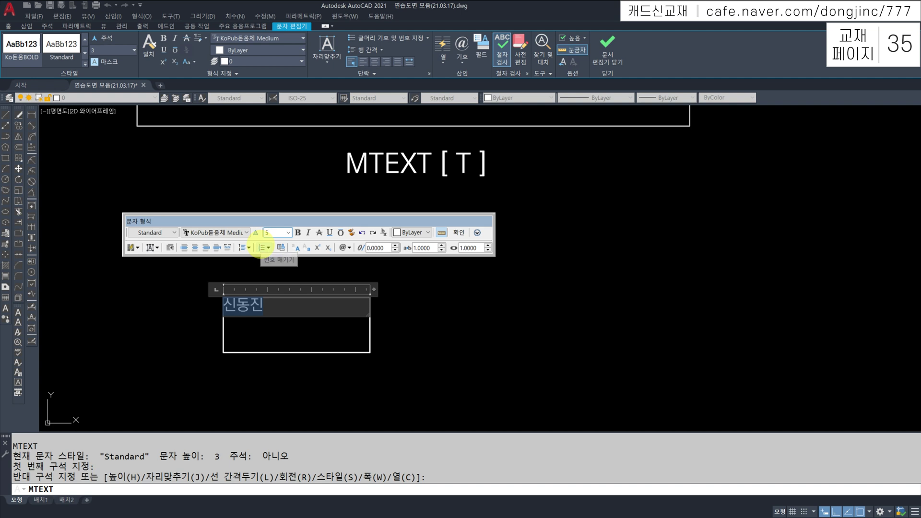
key(Return)
click(288, 298)
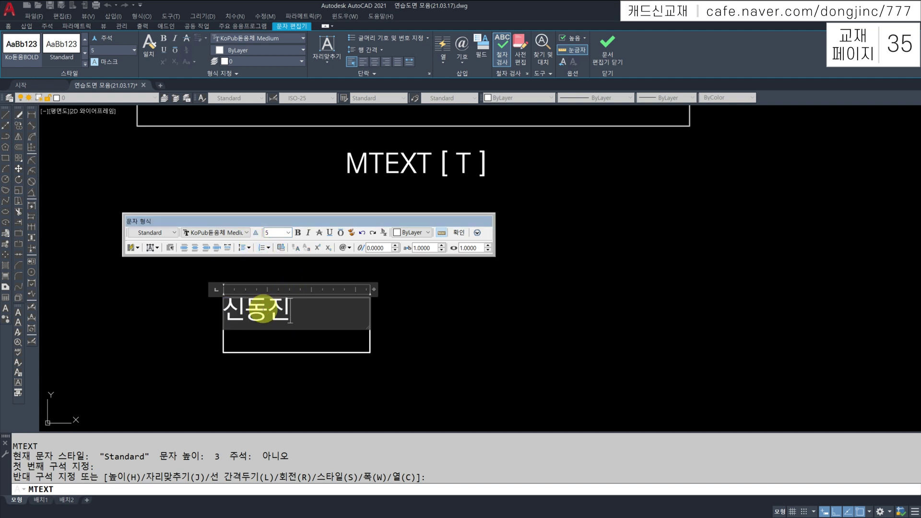
drag(294, 305, 216, 298)
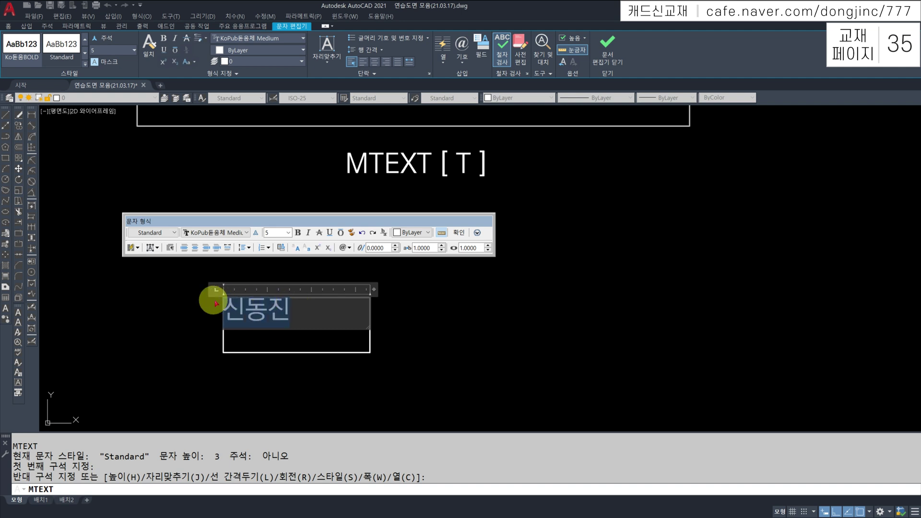
click(299, 310)
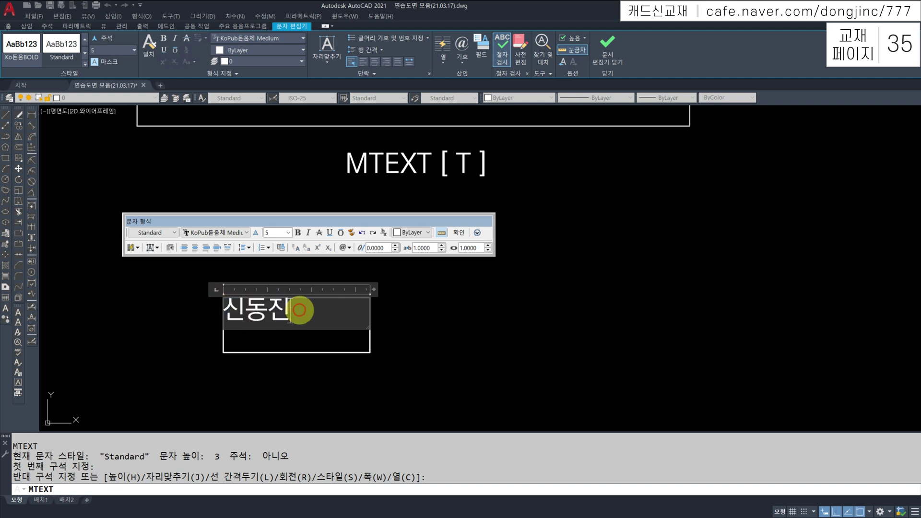
Set Middle Center justification, oblique angle 9, tracking 1.1 and width factor 1.2
click(158, 249)
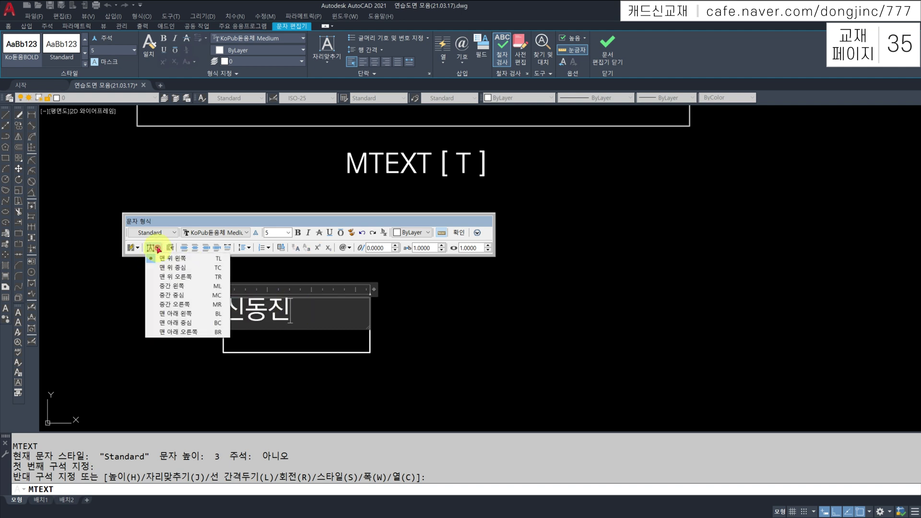
click(168, 296)
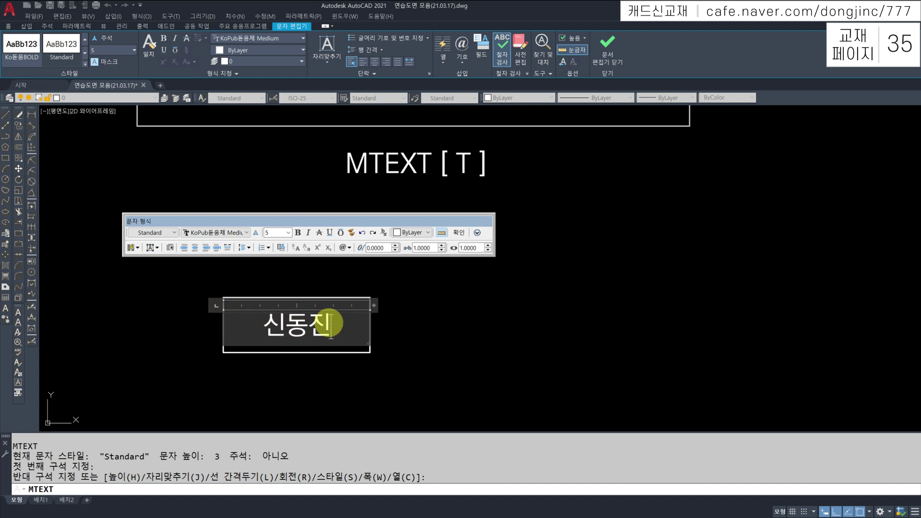
drag(354, 322, 257, 303)
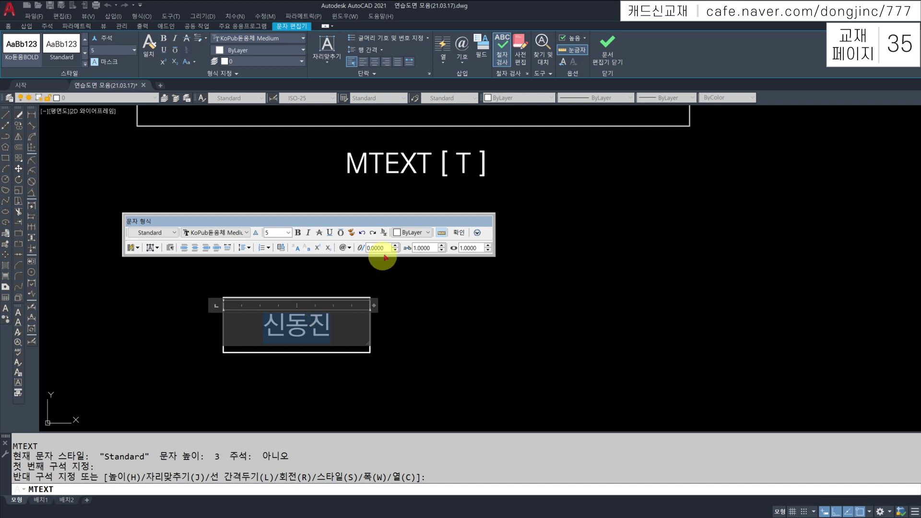
click(396, 246)
click(395, 246)
click(396, 246)
click(396, 246)
click(396, 246)
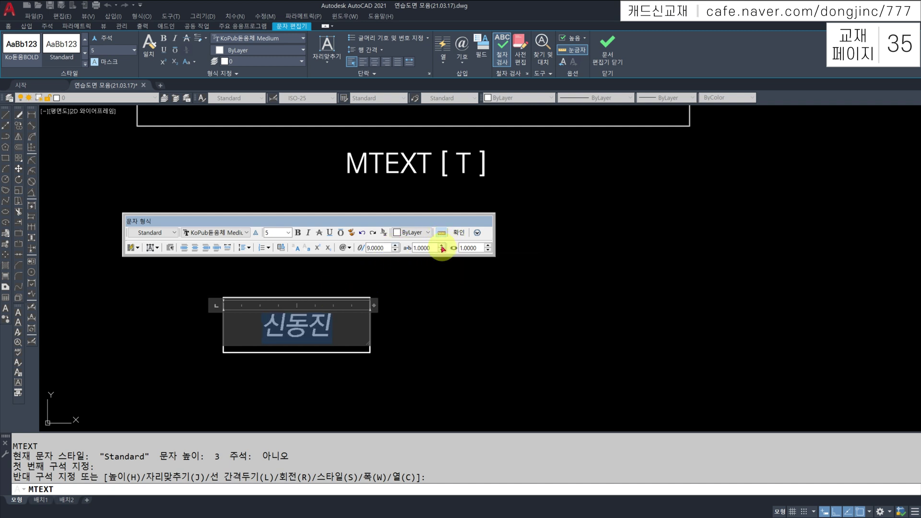
click(442, 246)
click(442, 246)
click(442, 246)
click(442, 246)
click(442, 246)
click(441, 250)
click(442, 250)
click(442, 250)
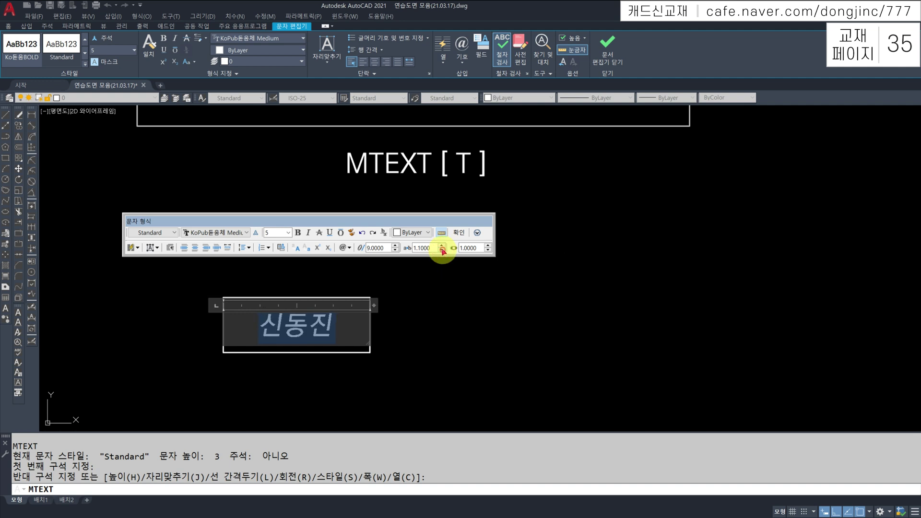
click(489, 246)
click(489, 245)
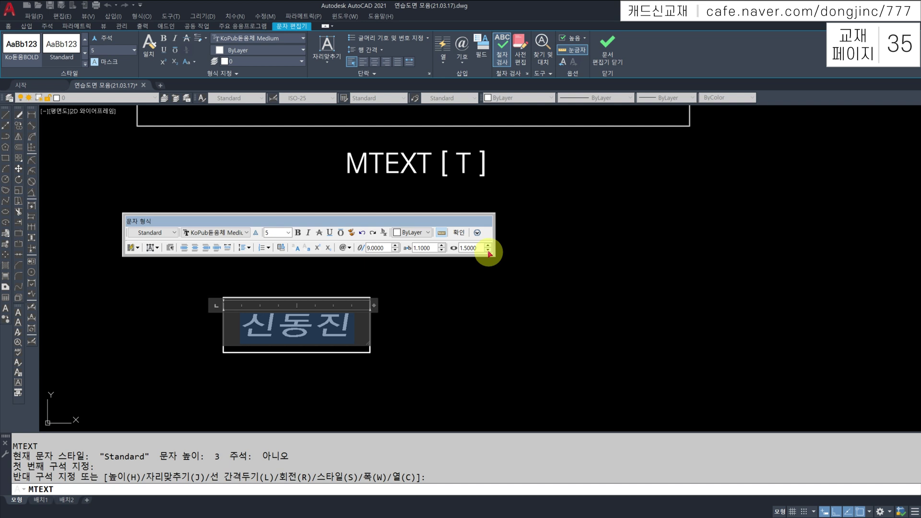
click(489, 246)
click(489, 245)
click(489, 250)
click(489, 250)
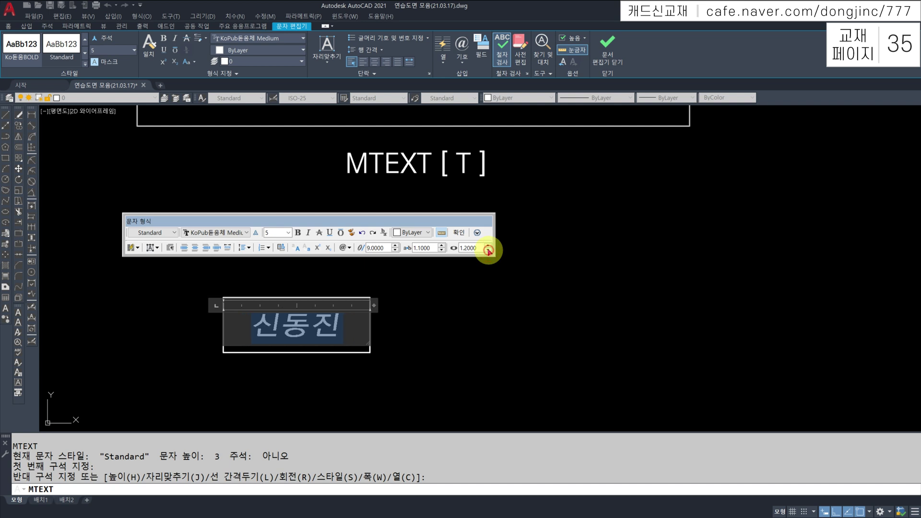
Replace the text with degree, plus/minus and diameter symbols and close the editor
click(348, 247)
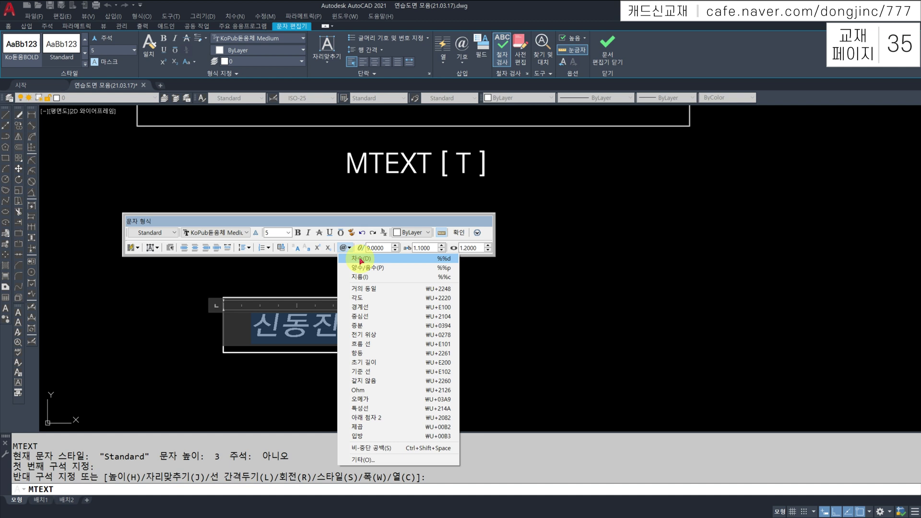
click(360, 260)
click(345, 248)
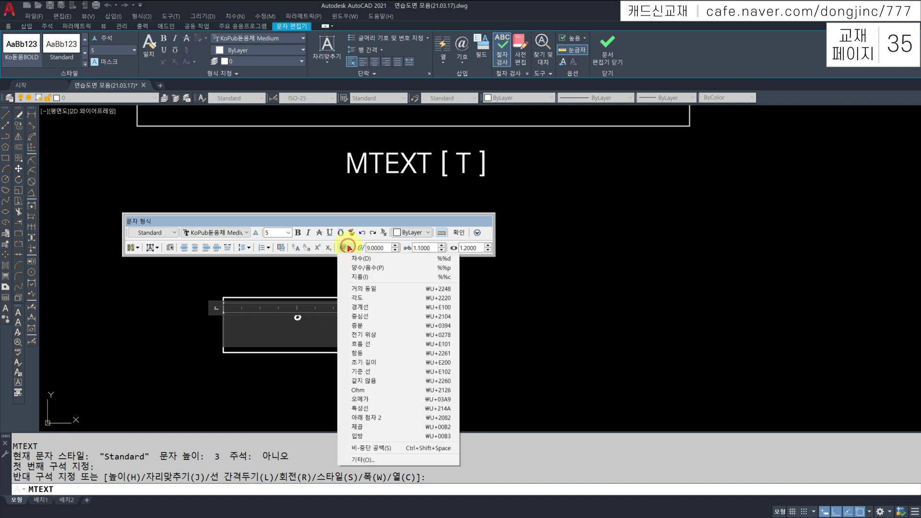
click(364, 272)
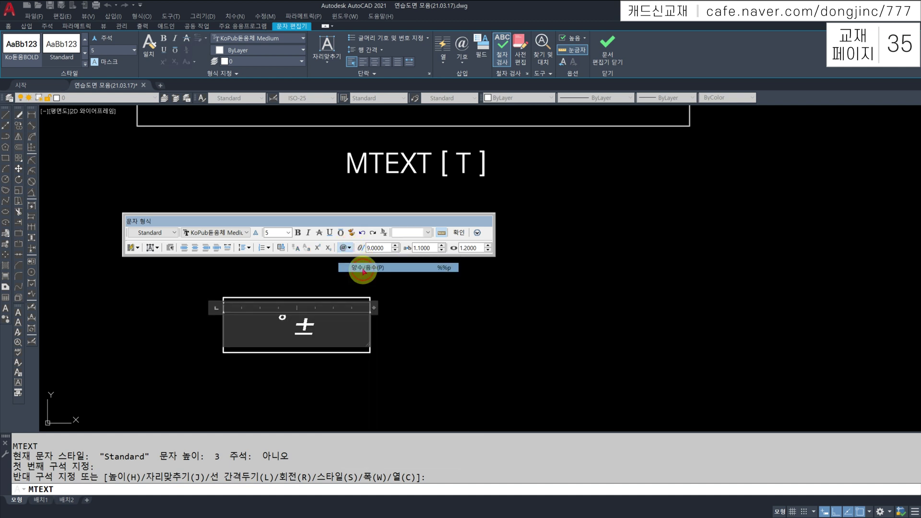
click(344, 248)
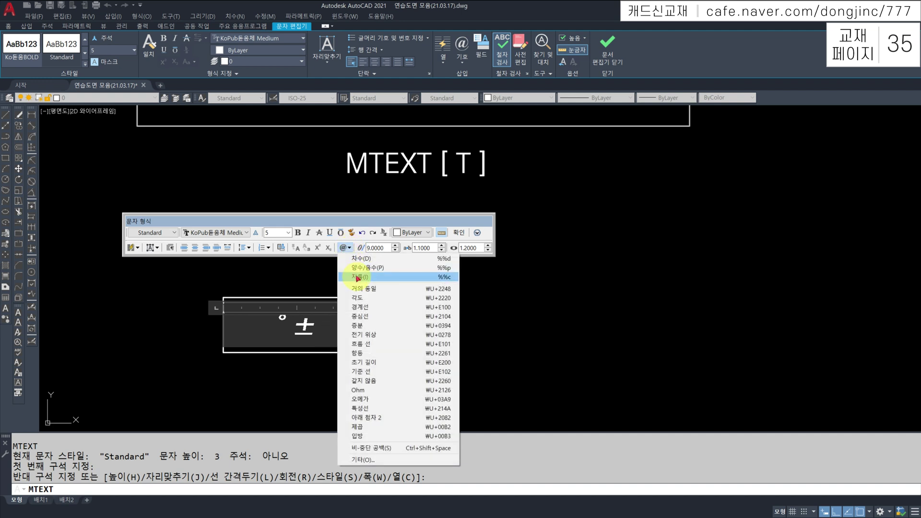
click(357, 278)
click(459, 233)
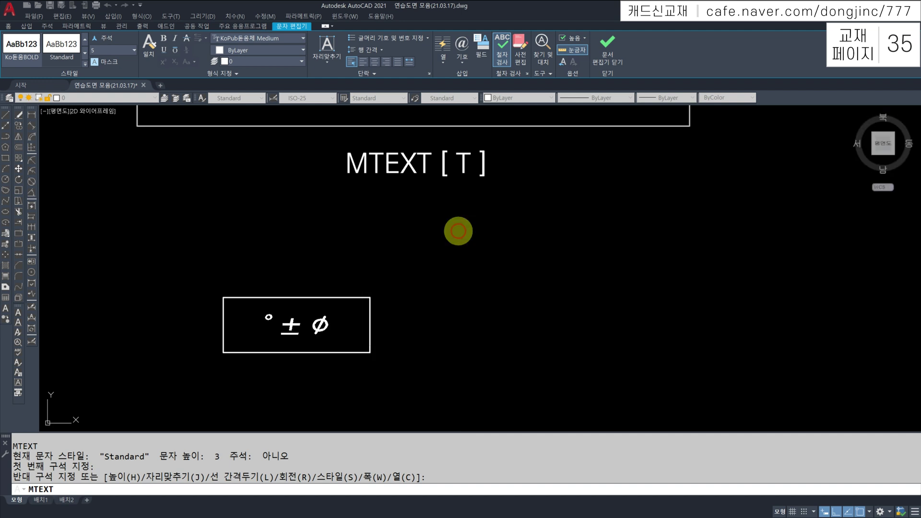
key(Escape)
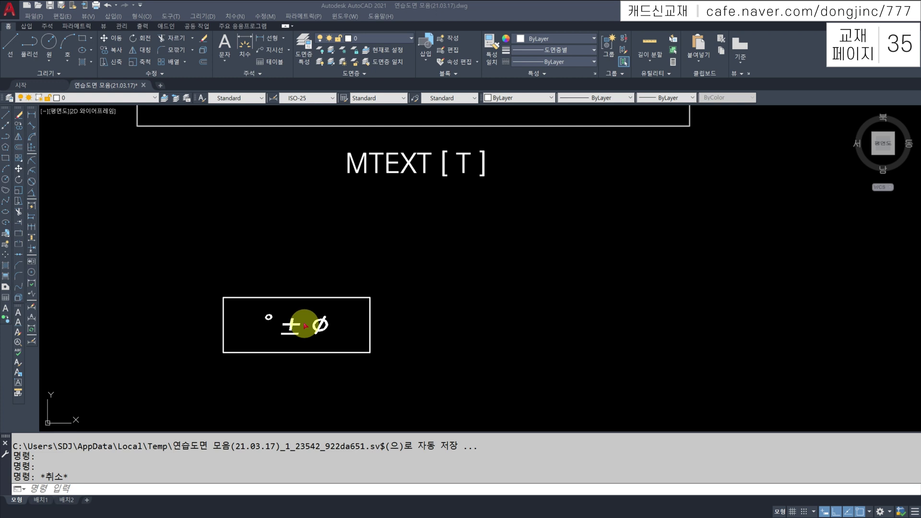
Replace the symbol text with the Korean name text and close the text editor
click(291, 323)
click(291, 323)
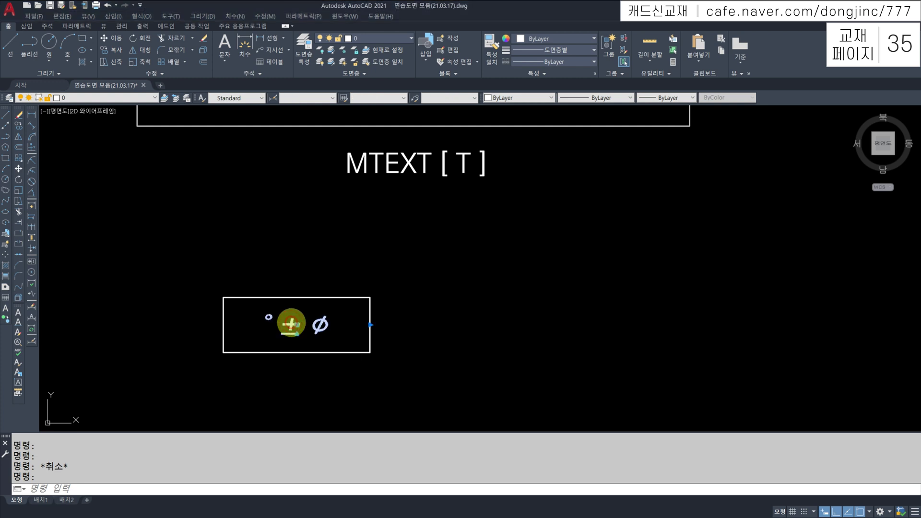
double_click(291, 323)
key(ctrl+a)
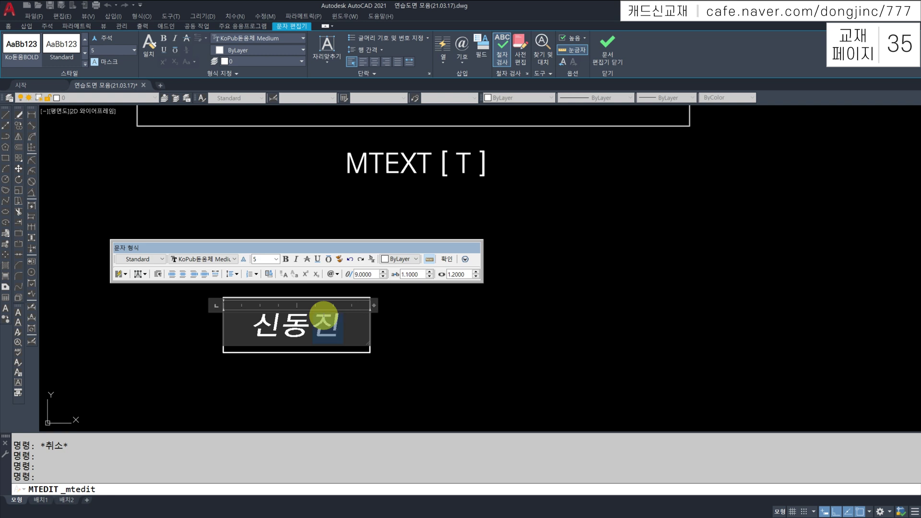
double_click(323, 317)
key(ctrl+Return)
key(Escape)
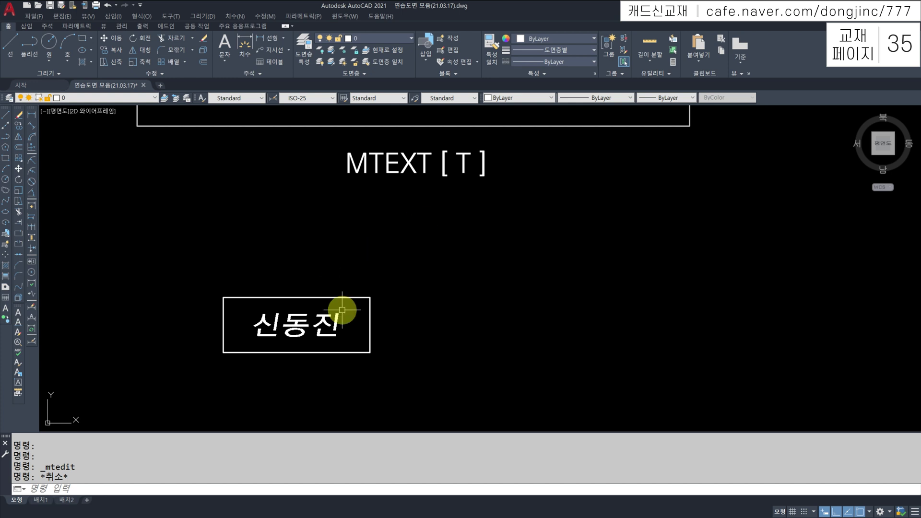
Stretch the rectangle's right edge much farther right around the name text
click(370, 307)
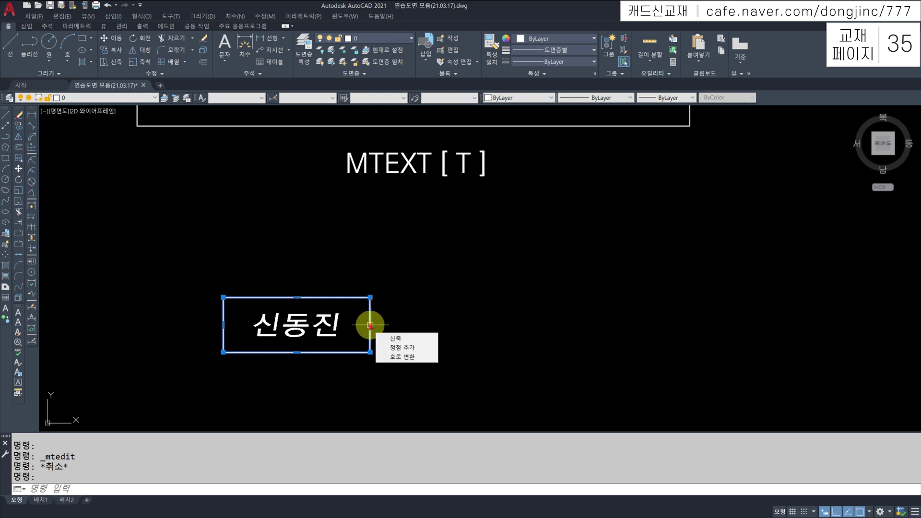
key(Escape)
click(370, 325)
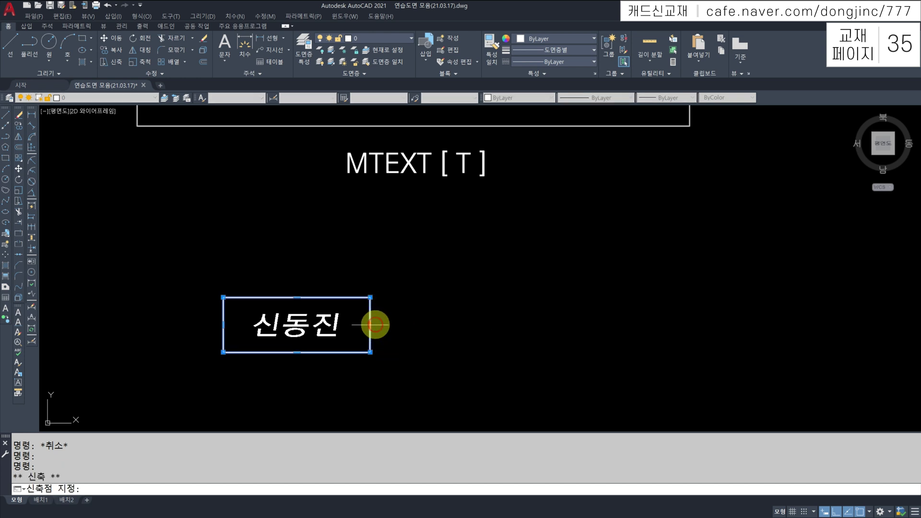
click(529, 323)
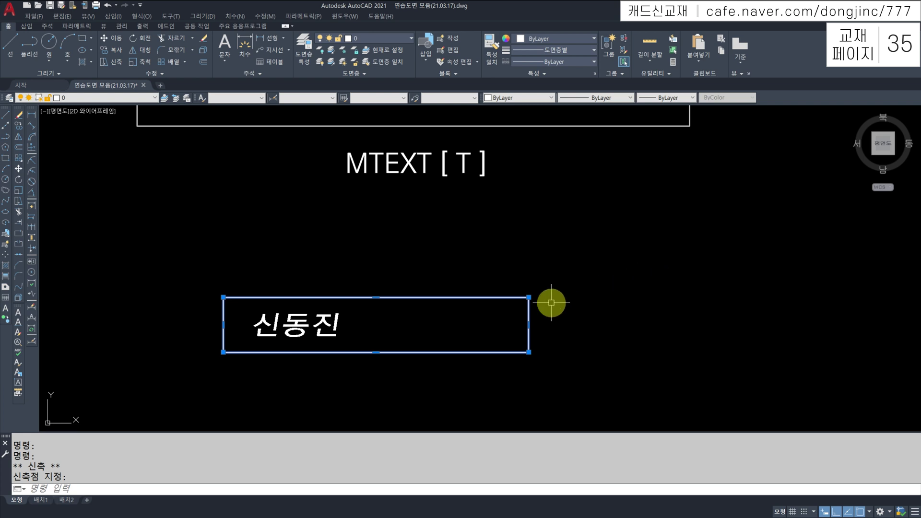
key(Escape)
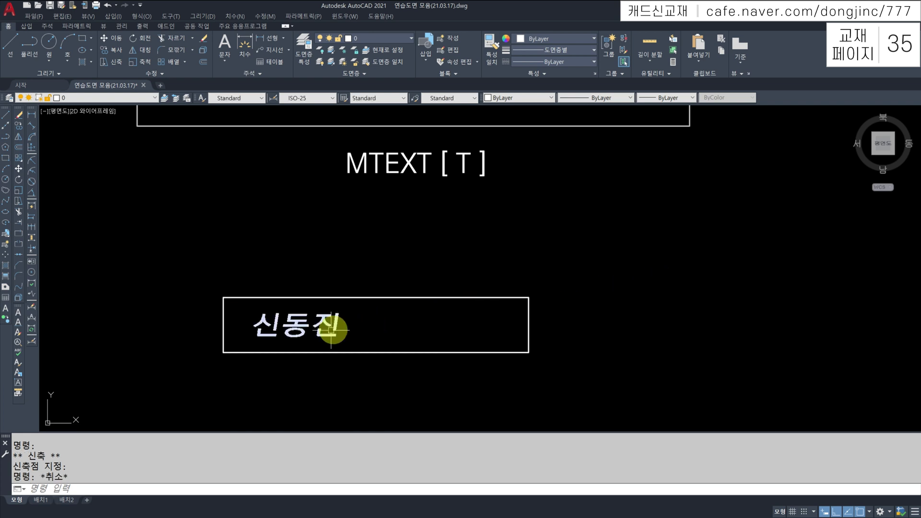
click(317, 325)
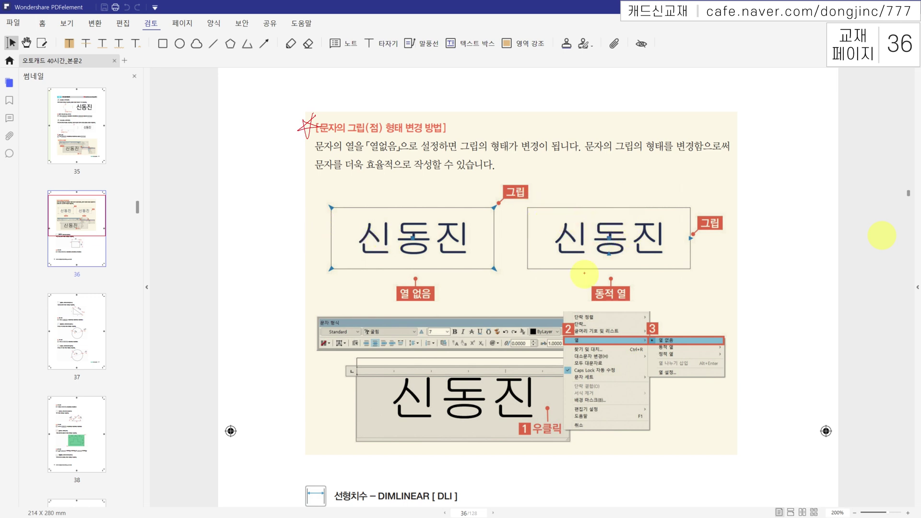
In red, tick 동적 열, mark 열 없음 and circle the left box's top-left and bottom-right grips
drag(596, 284, 607, 272)
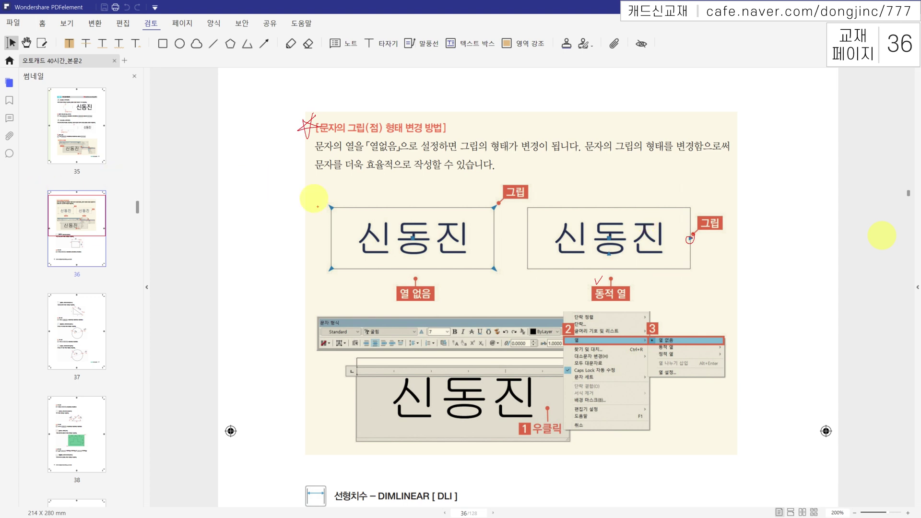
drag(395, 279, 385, 282)
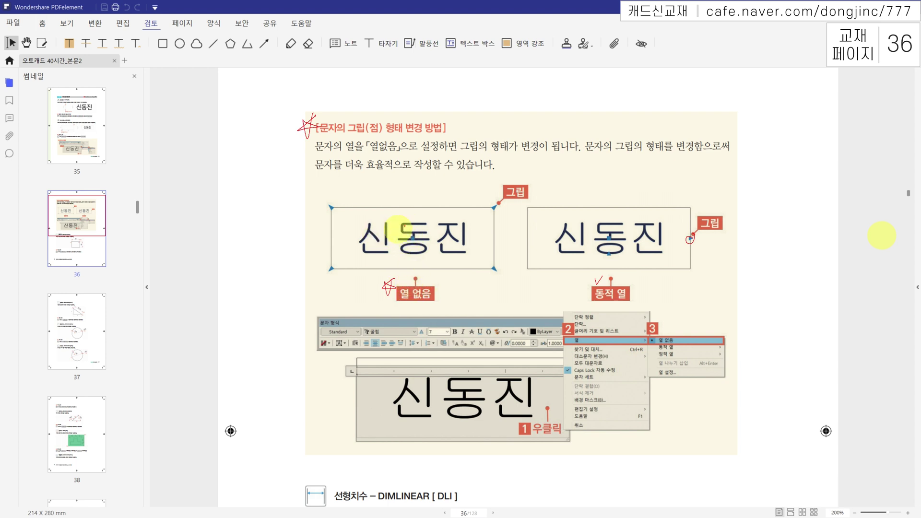
drag(498, 266, 494, 261)
drag(333, 200, 333, 205)
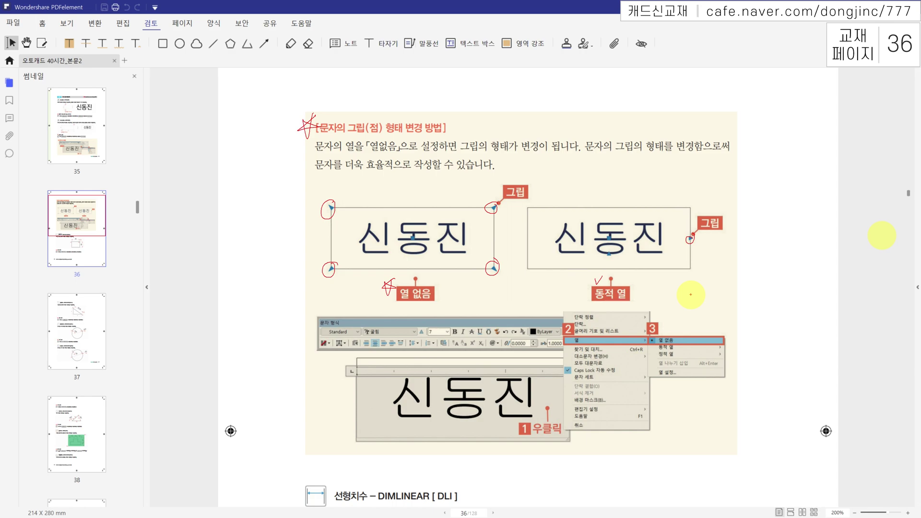
key(alt+Tab)
click(295, 330)
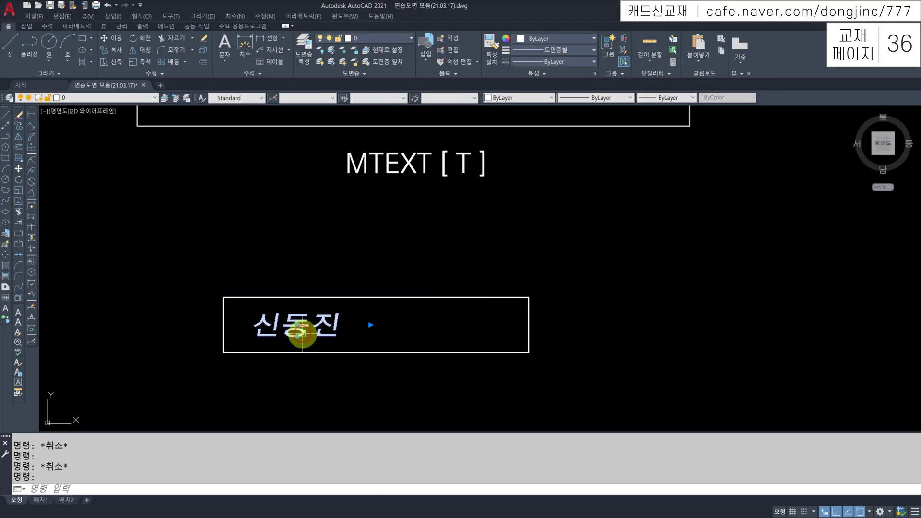
click(370, 325)
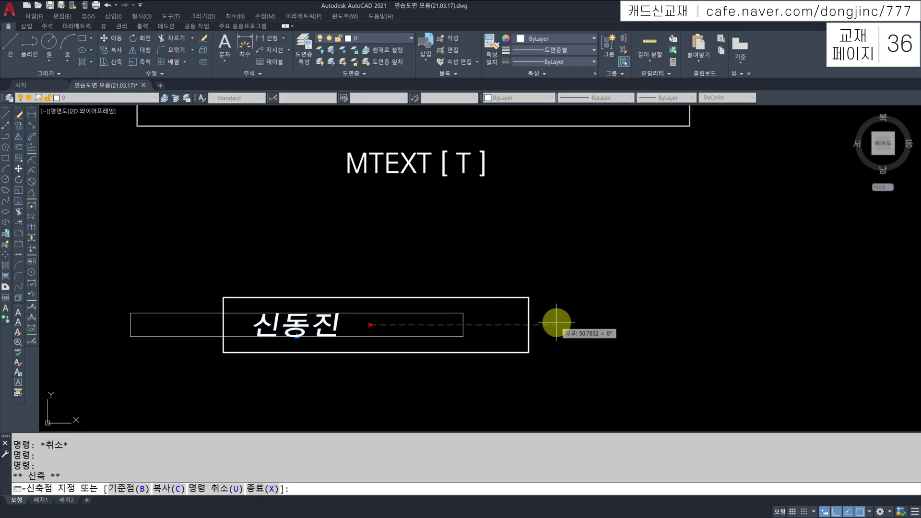
click(464, 325)
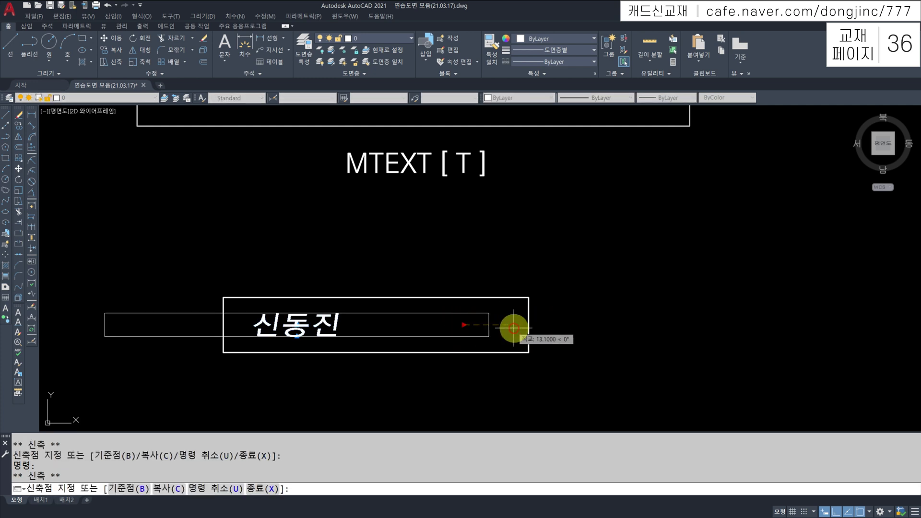
click(507, 326)
key(Escape)
mouse_move(404, 303)
mouse_down()
mouse_move(220, 305)
mouse_move(428, 364)
mouse_move(531, 298)
mouse_move(402, 312)
mouse_up()
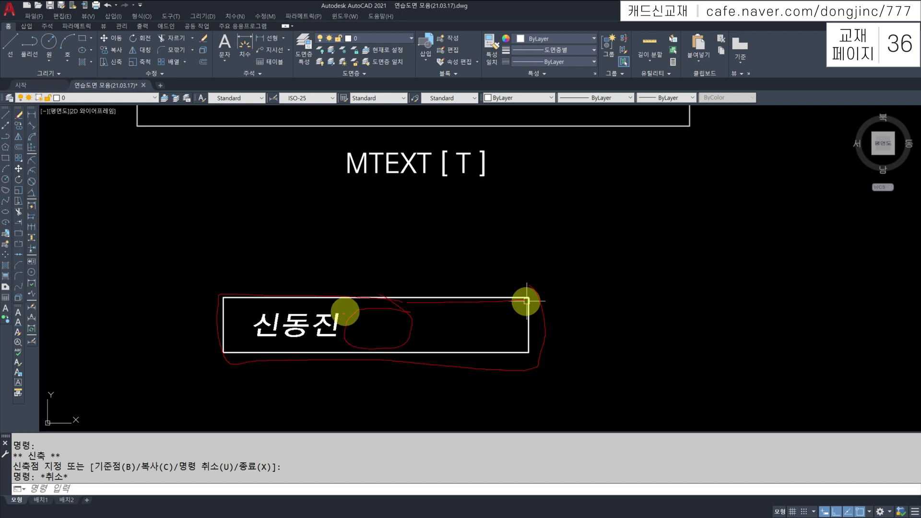
click(321, 320)
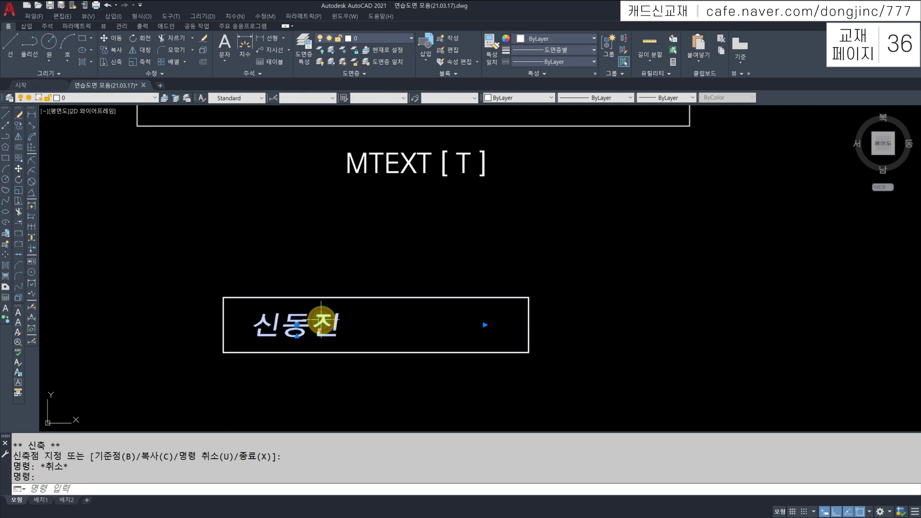
click(298, 350)
click(297, 345)
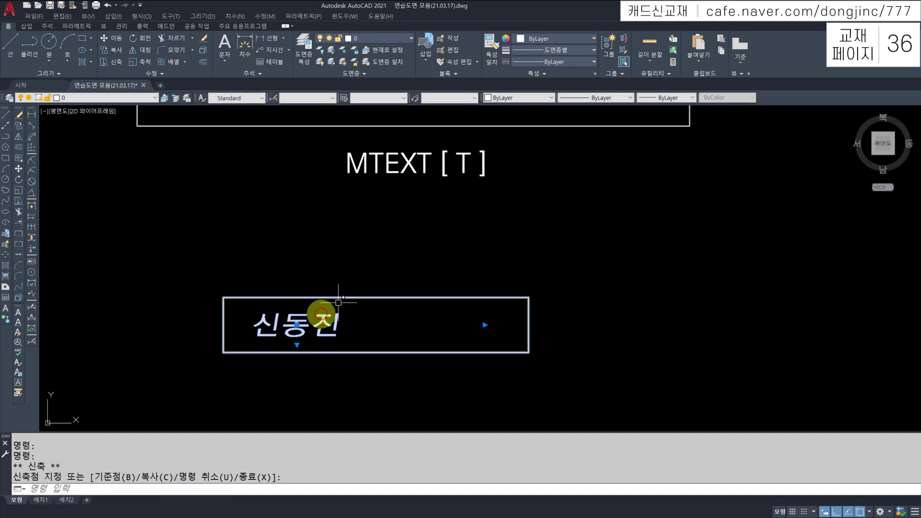
key(Escape)
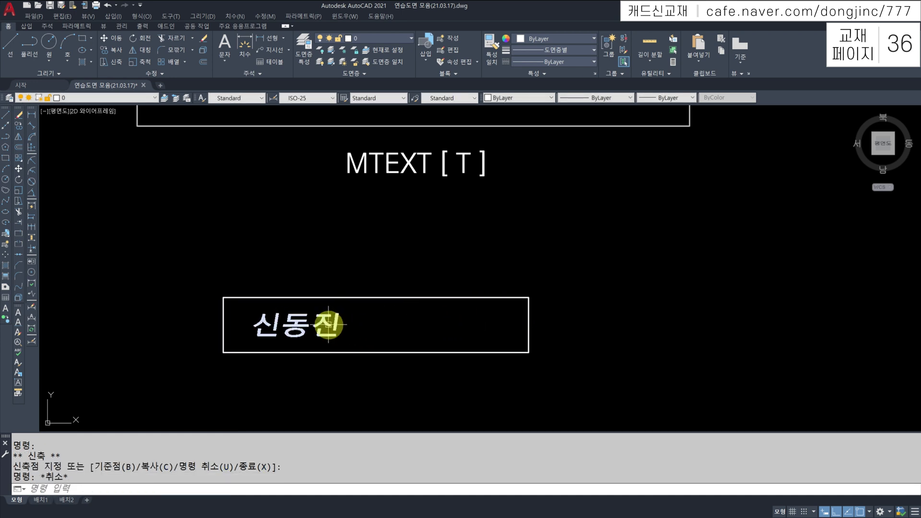
Set the name text's columns to 열 없음, confirm the edit, and reselect the text
double_click(328, 325)
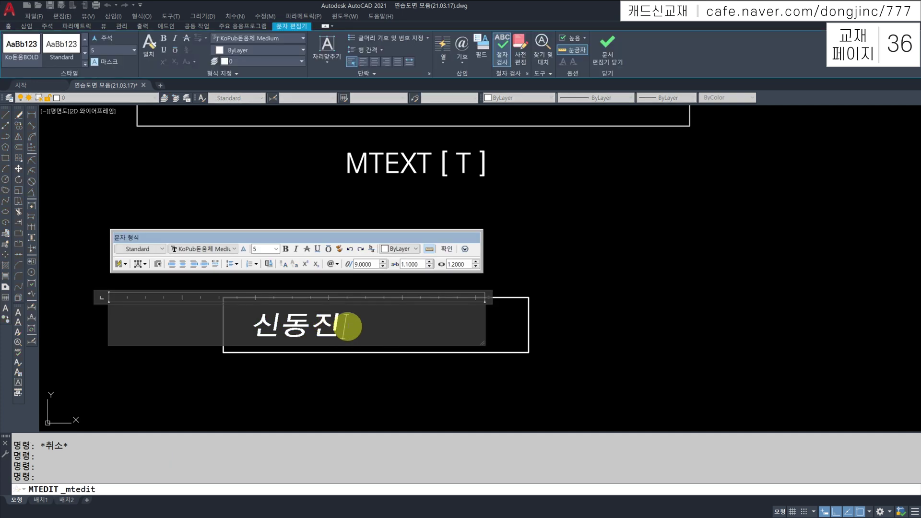
right_click(350, 325)
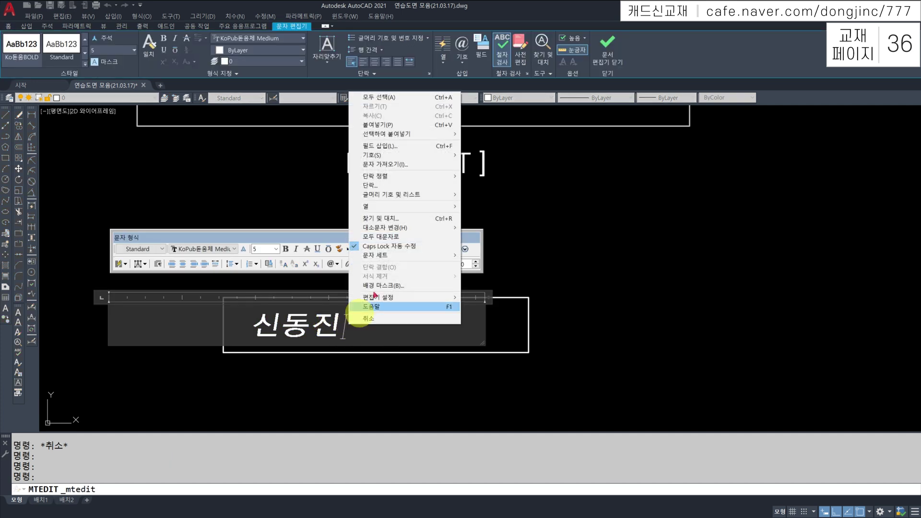
mouse_move(394, 211)
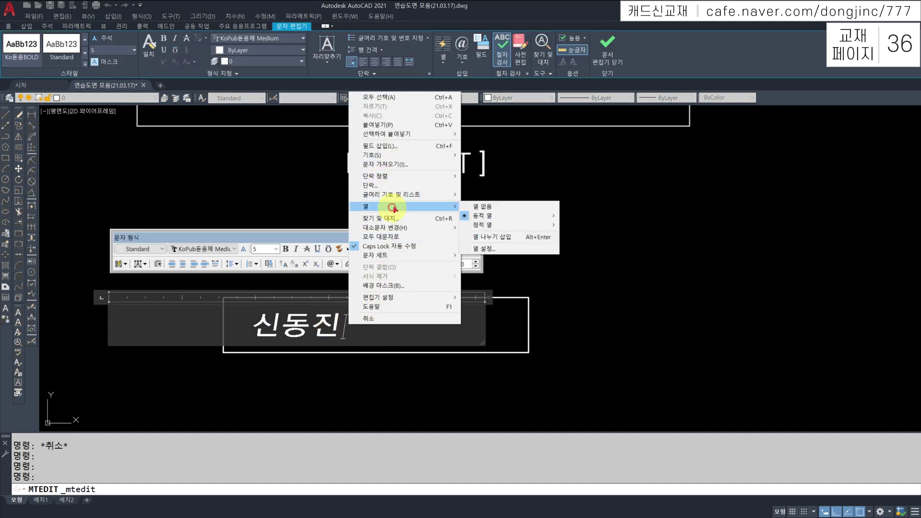
click(486, 207)
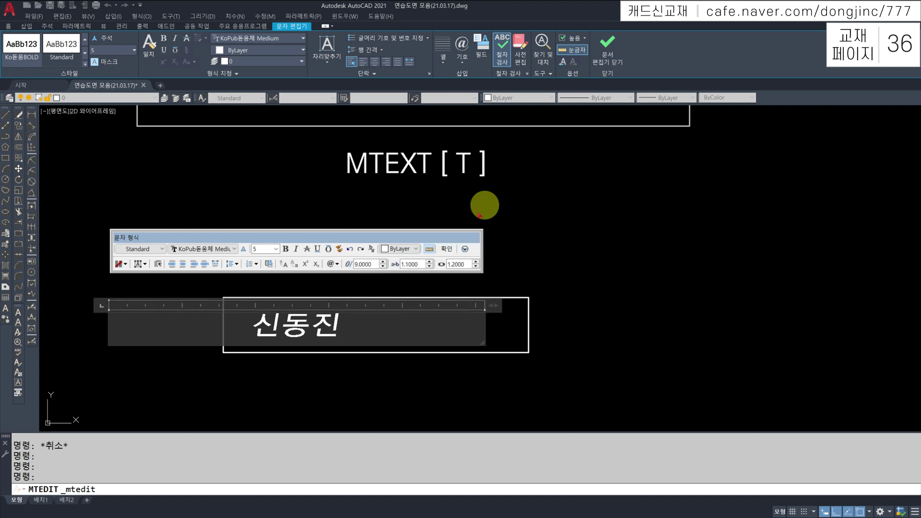
click(449, 249)
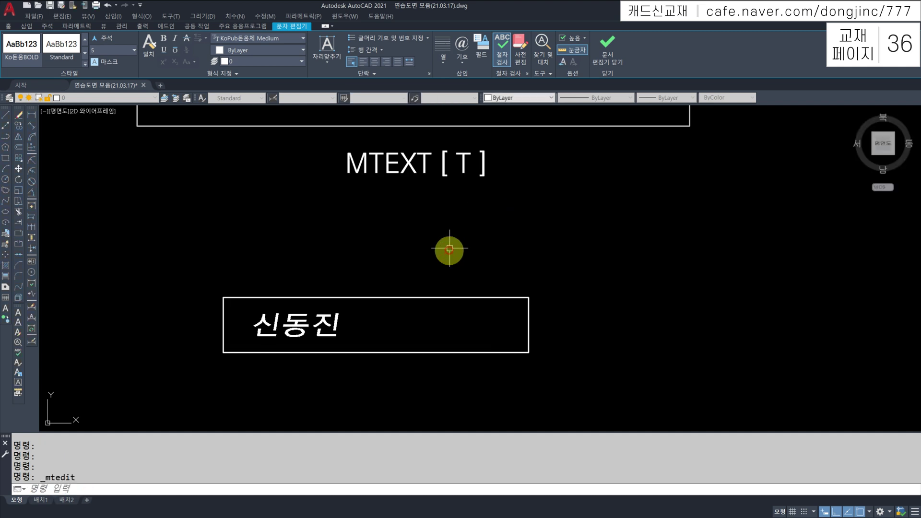
click(319, 327)
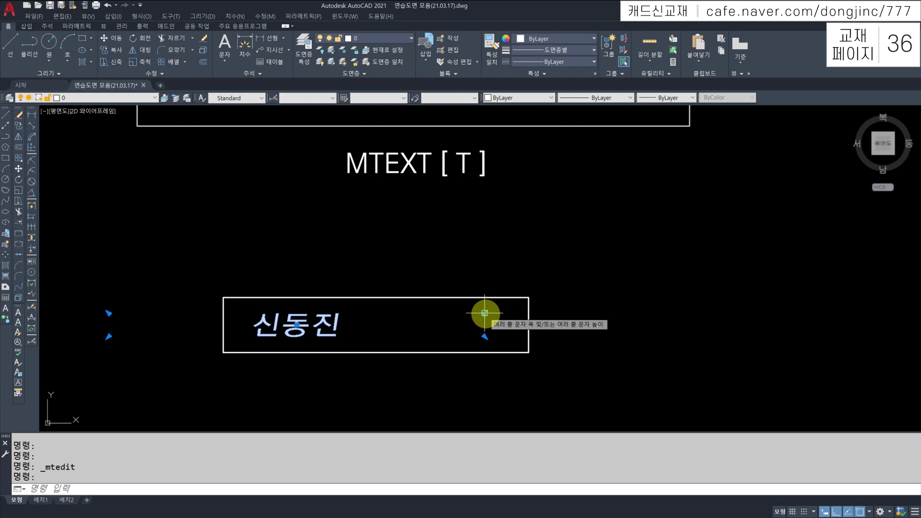
Stretch the text's width grips out to the rectangle's right and left edges
click(485, 313)
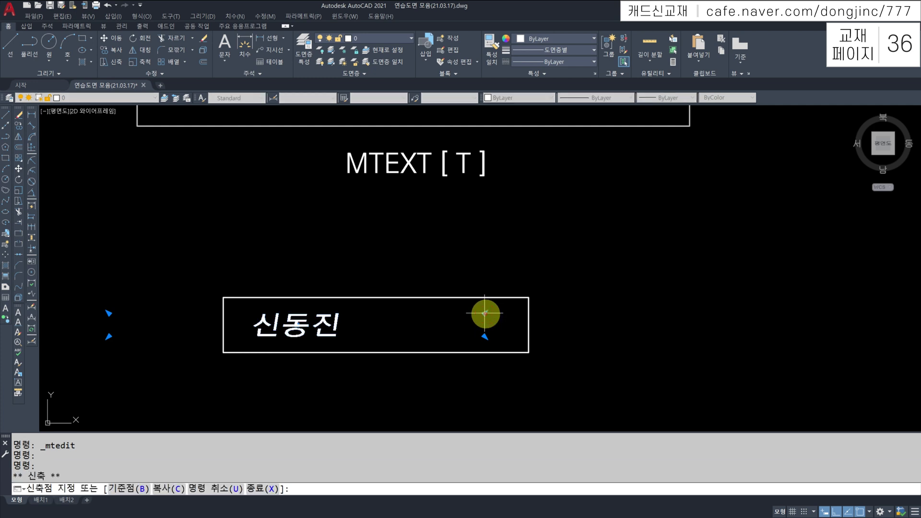
click(528, 297)
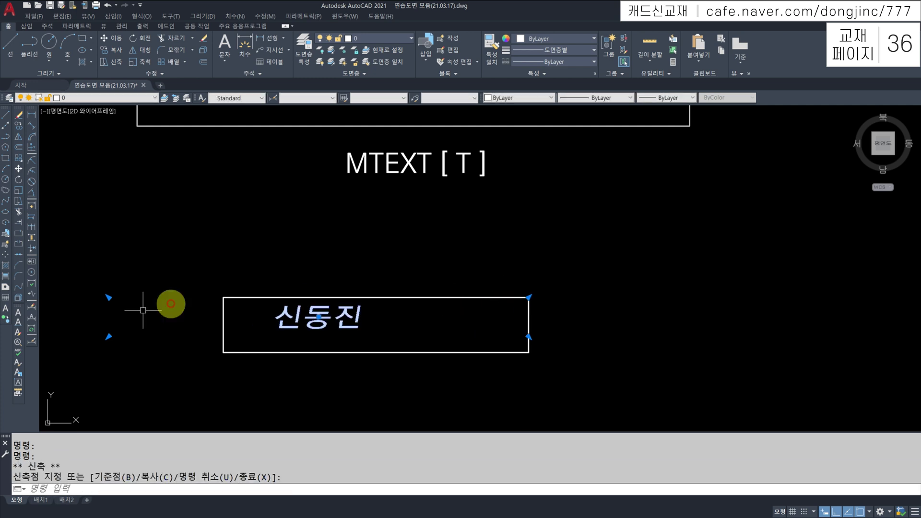
click(109, 336)
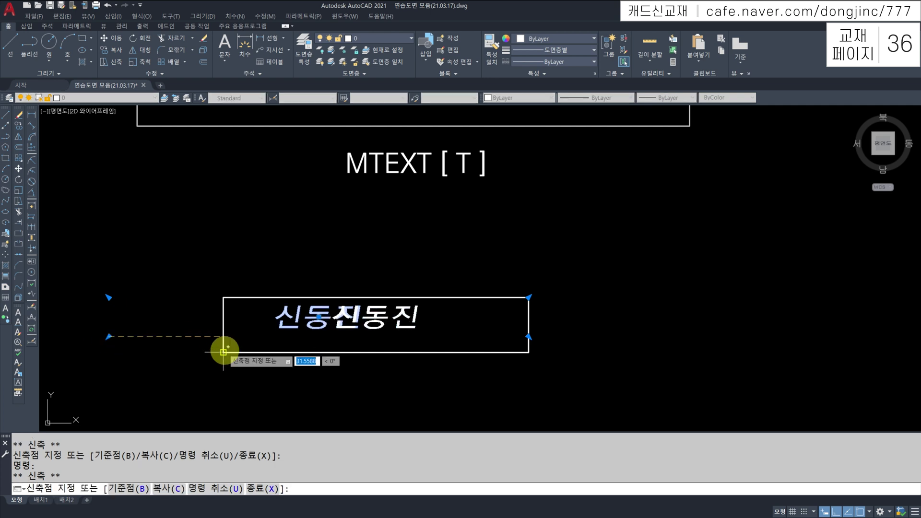
click(222, 345)
key(Escape)
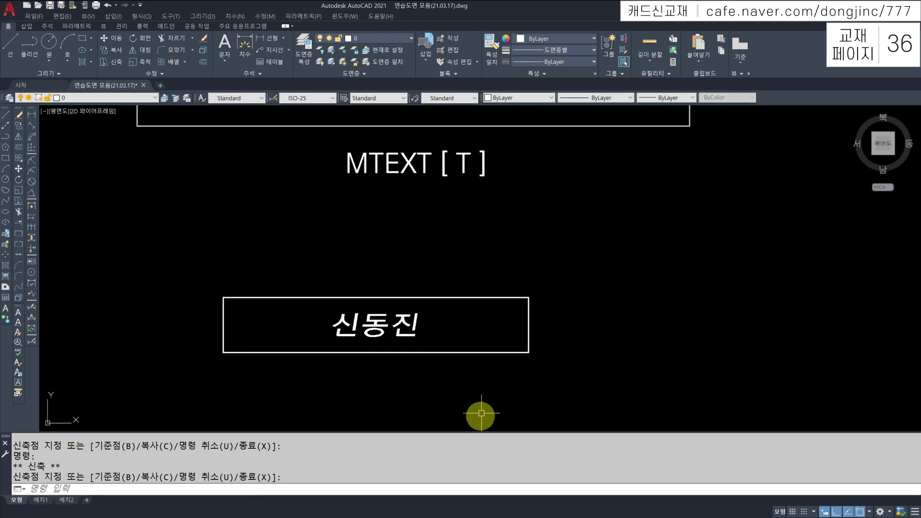
Pull the rectangle's right edge leftward and refit the text width to the narrowed frame
click(551, 316)
click(521, 325)
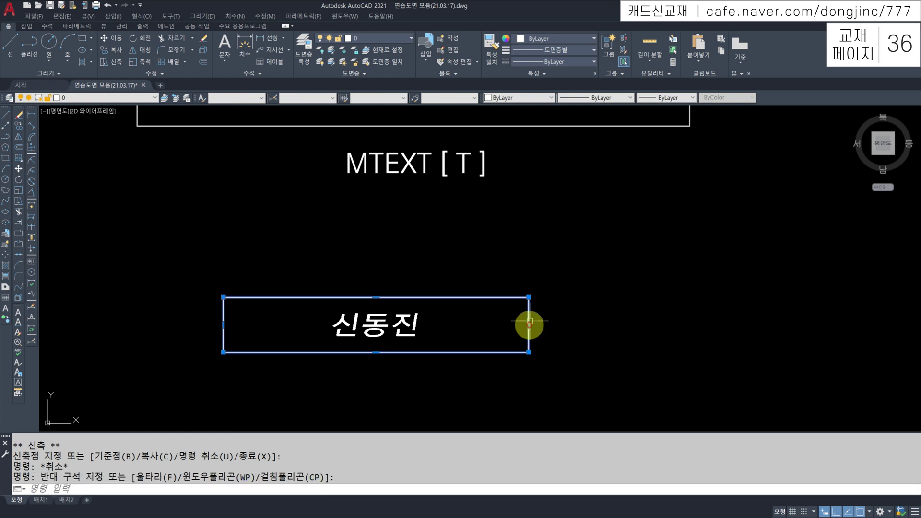
click(528, 325)
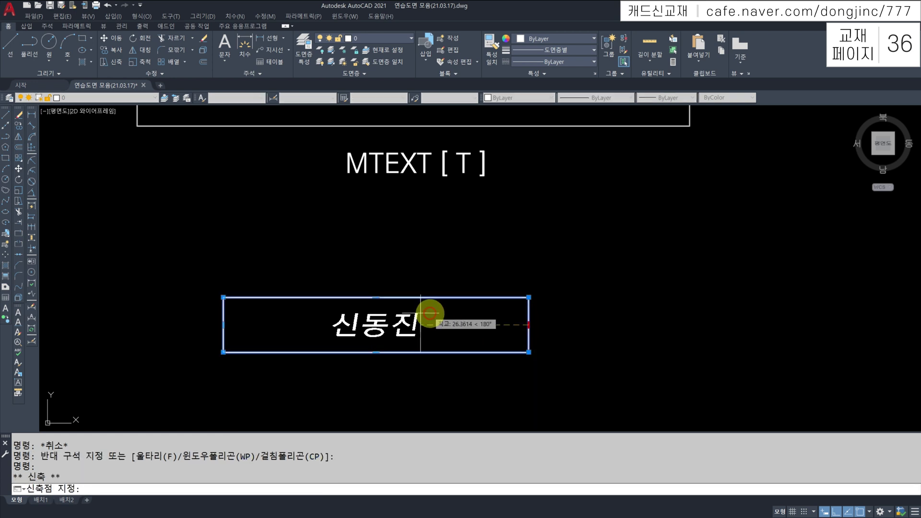
click(401, 314)
key(Escape)
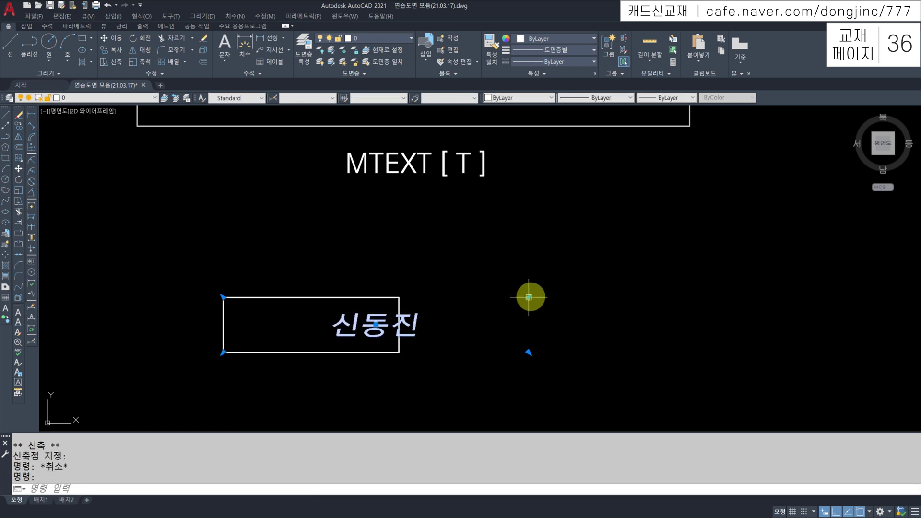
click(528, 297)
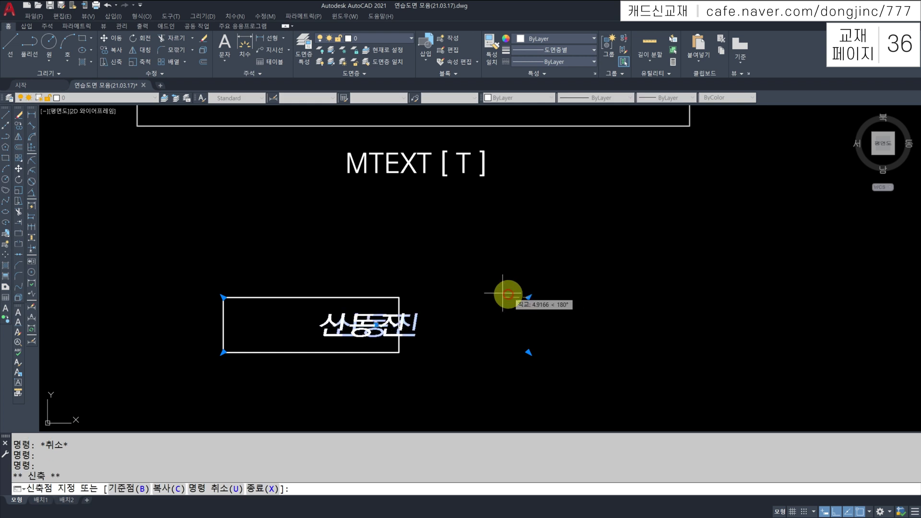
click(401, 296)
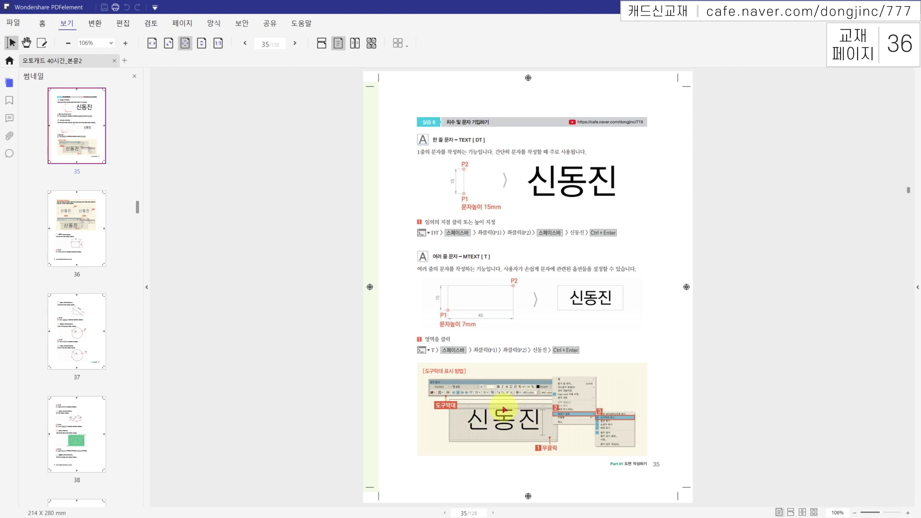
Scroll the textbook down to page 36 on text frame column options
scroll(504, 409, down, 3)
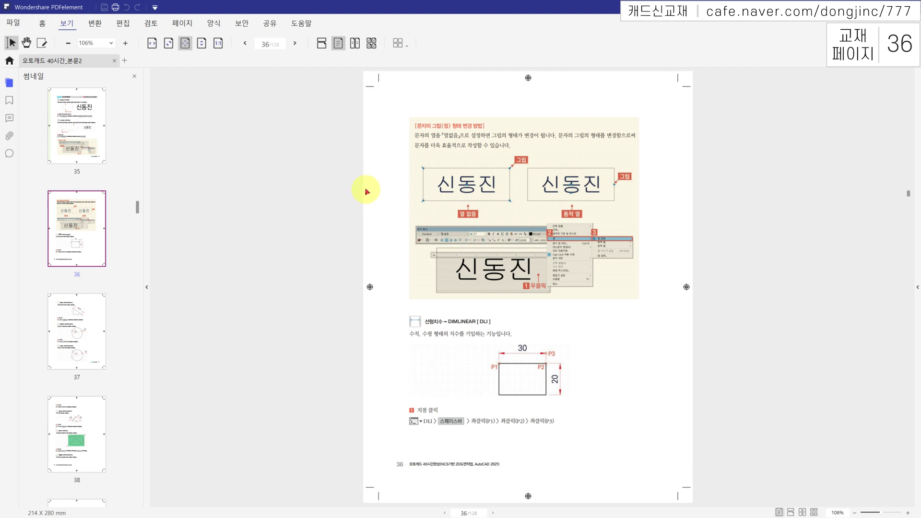
Mark the linear, radius, diameter, angular and quick dimension headings in the workbook
mouse_move(404, 307)
mouse_down()
mouse_move(399, 331)
mouse_move(408, 315)
mouse_move(399, 298)
mouse_up()
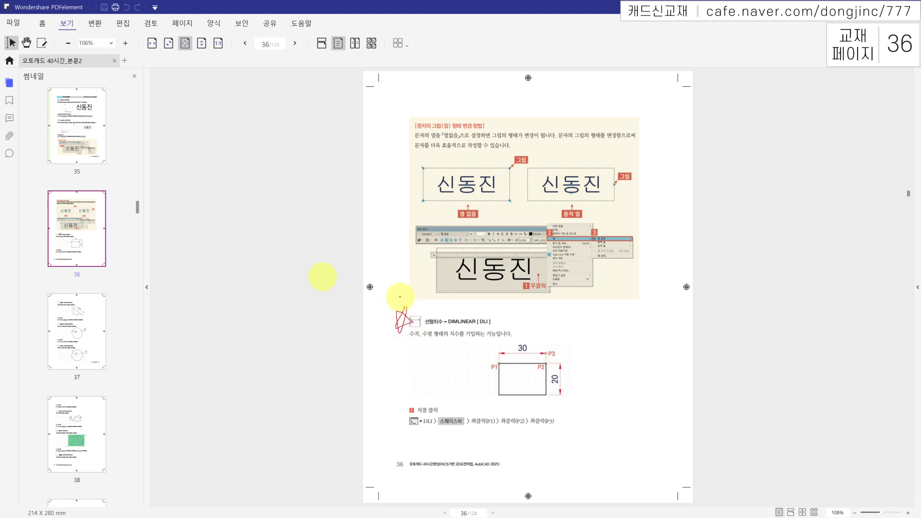
key(Escape)
scroll(392, 271, down, 3)
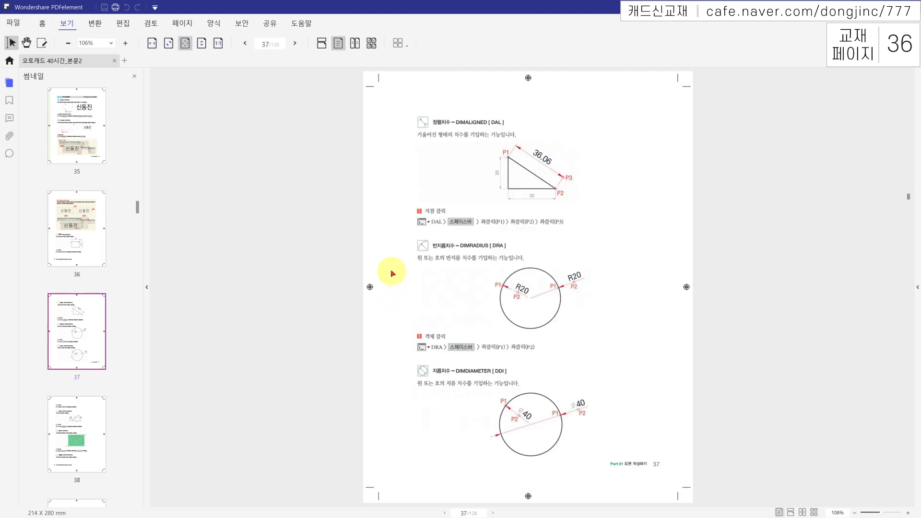
key(ctrl+2)
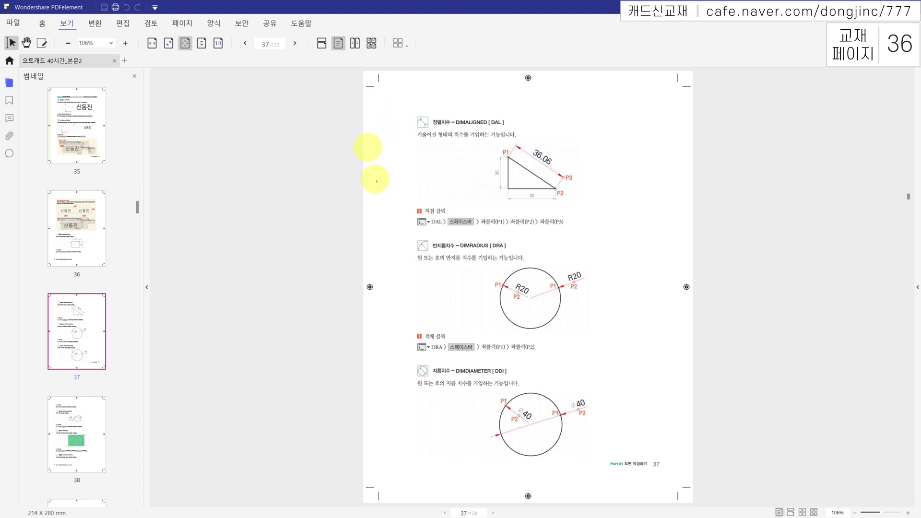
drag(414, 237, 412, 265)
drag(402, 374, 407, 362)
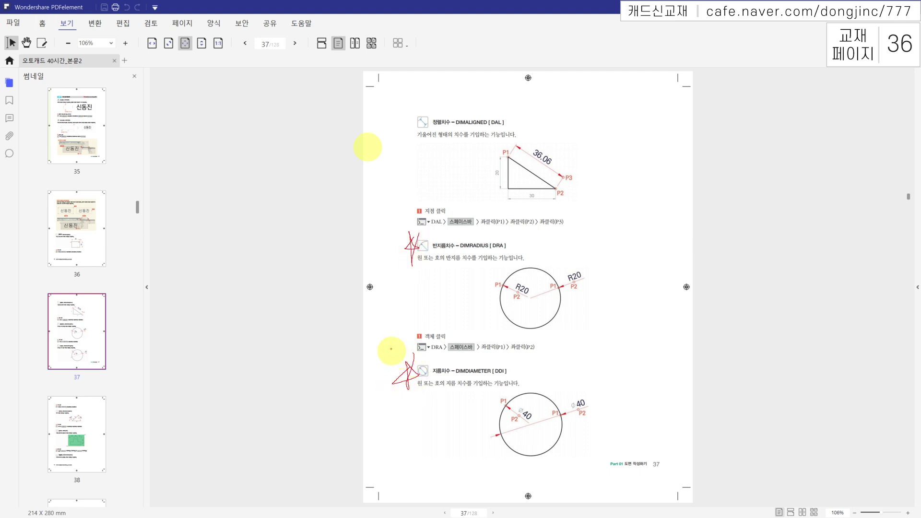
scroll(390, 279, down, 3)
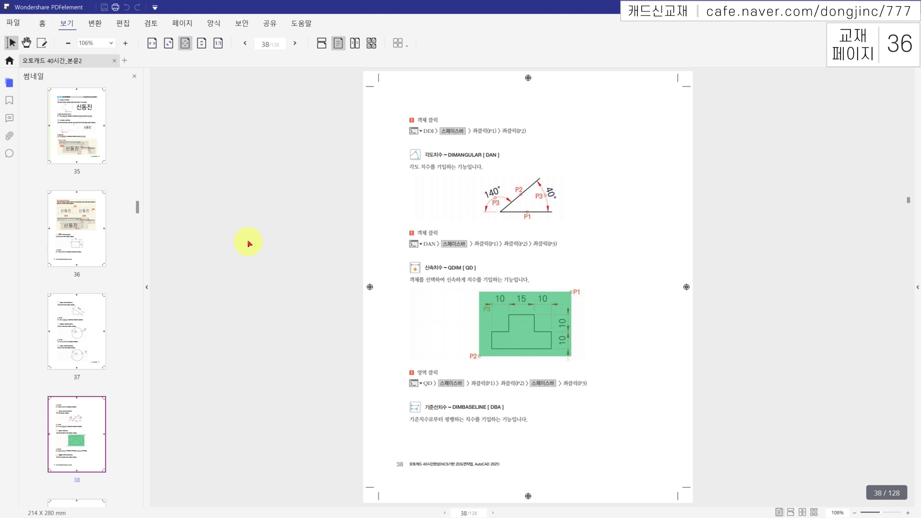
mouse_move(397, 146)
mouse_down()
mouse_move(393, 156)
mouse_move(400, 155)
mouse_up()
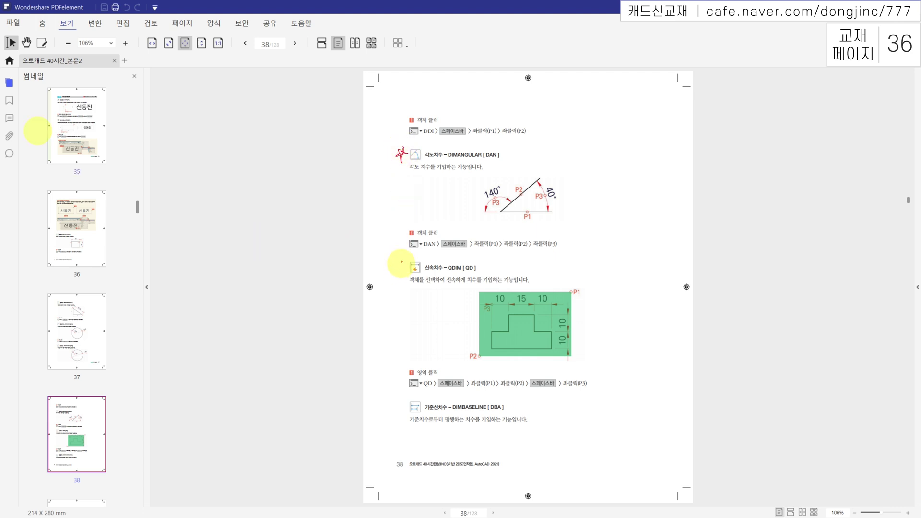
mouse_move(403, 263)
mouse_down()
mouse_move(384, 265)
mouse_move(390, 257)
mouse_move(392, 272)
mouse_move(400, 267)
mouse_up()
key(Escape)
Mark the quick leader heading, then scroll back up to page 36
click(394, 366)
scroll(394, 366, down, 3)
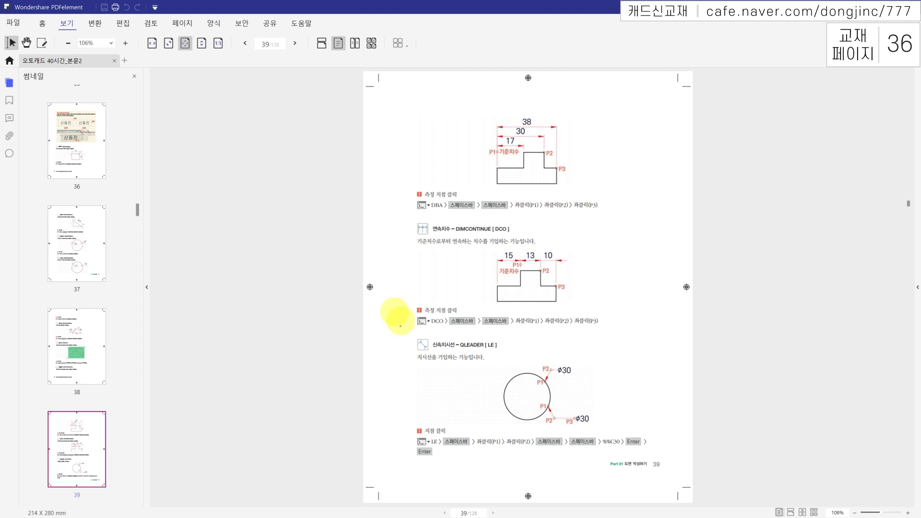
mouse_move(415, 338)
mouse_down()
mouse_move(399, 352)
mouse_move(415, 347)
mouse_move(406, 359)
mouse_move(405, 337)
mouse_move(390, 350)
mouse_move(401, 338)
mouse_up()
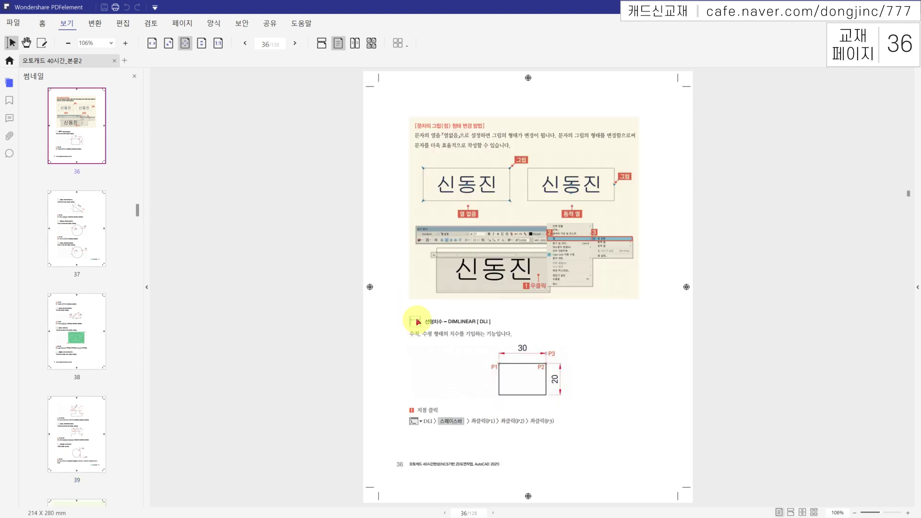
scroll(418, 322, down, 3)
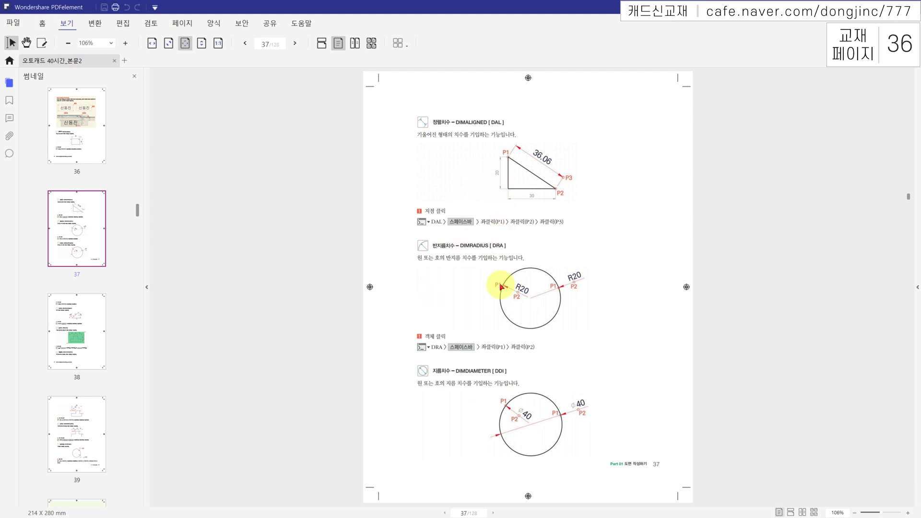
scroll(488, 253, down, 3)
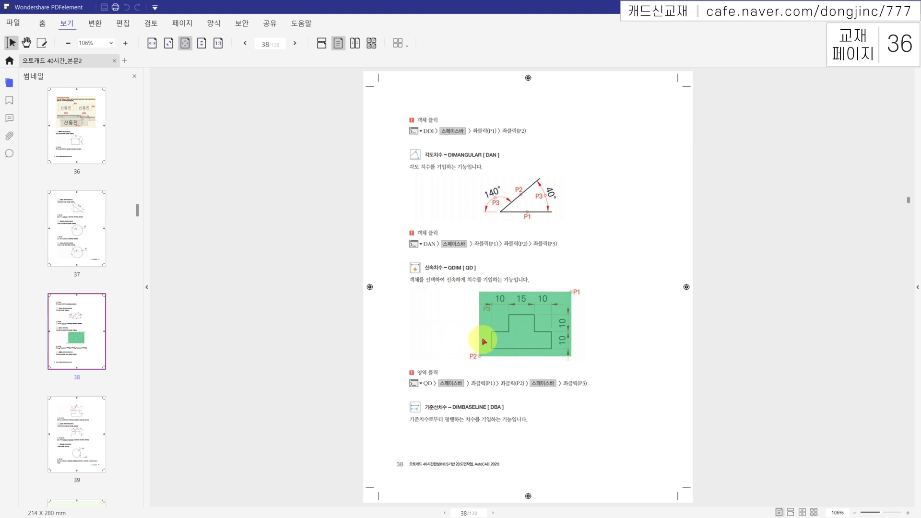
scroll(485, 336, up, 6)
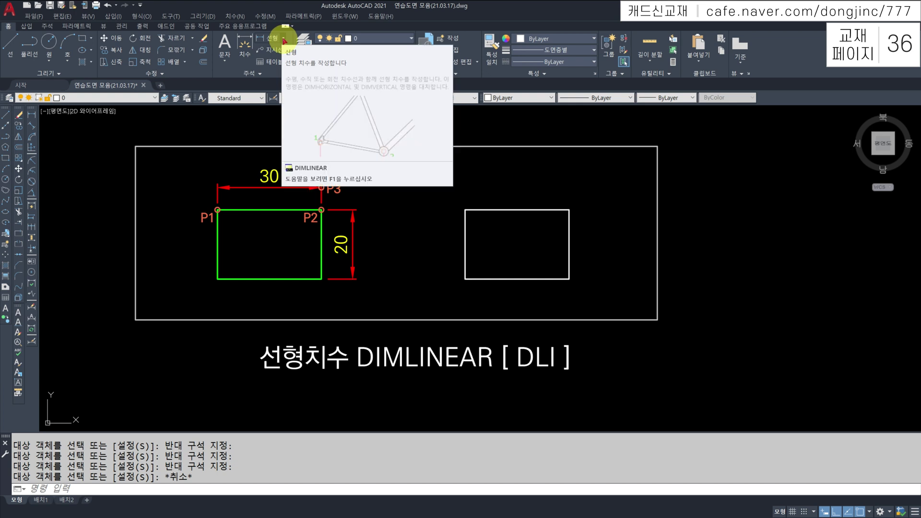
click(284, 39)
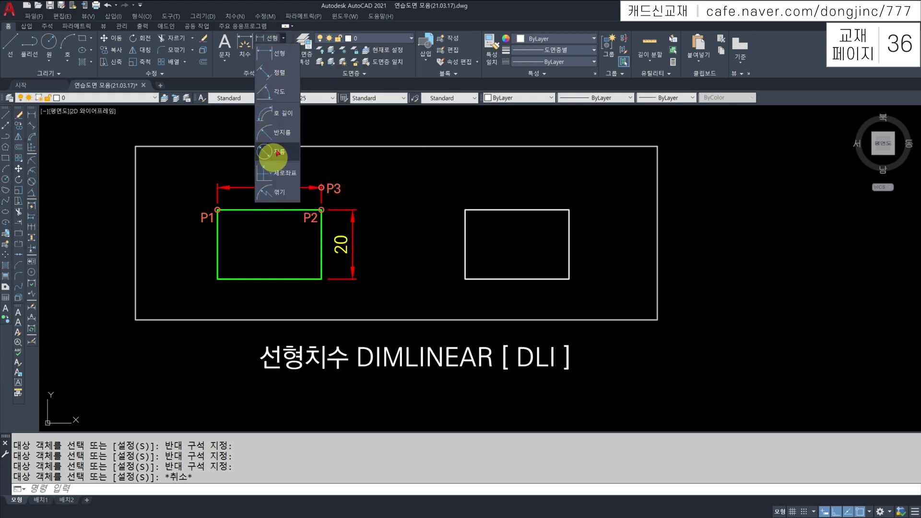
click(245, 45)
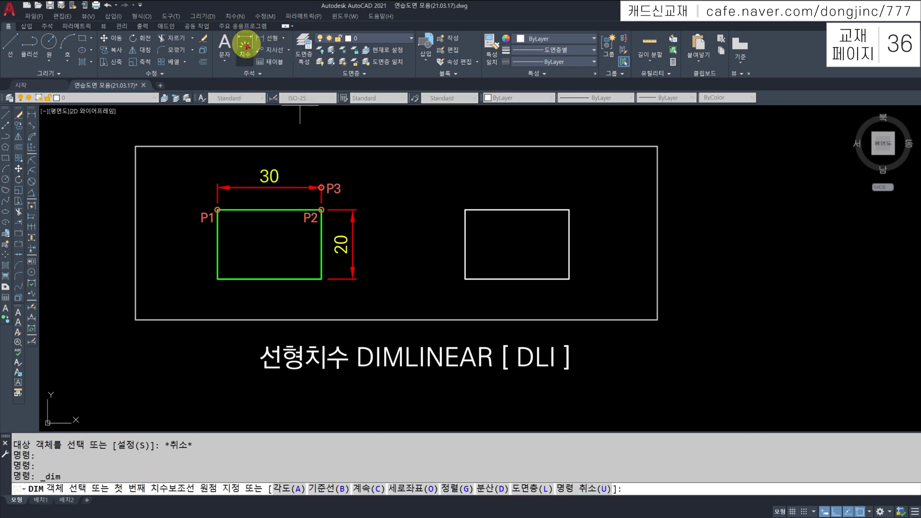
click(247, 42)
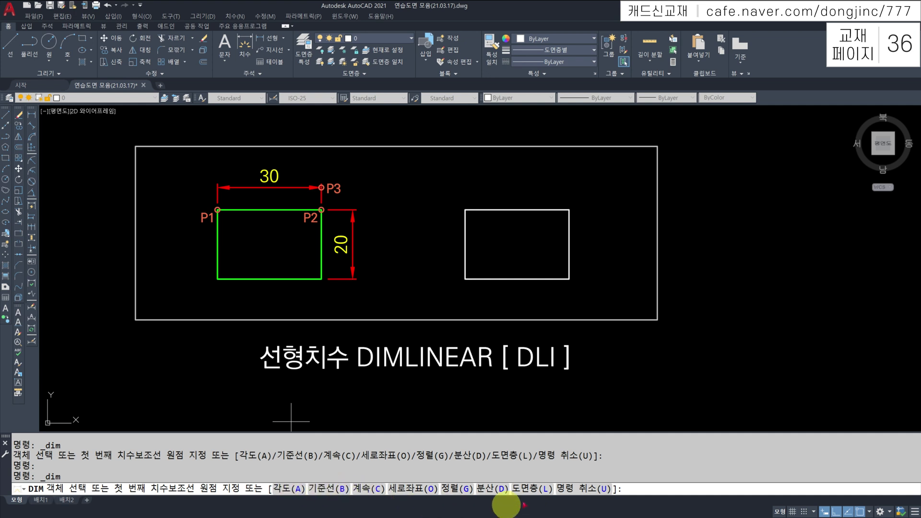
key(Escape)
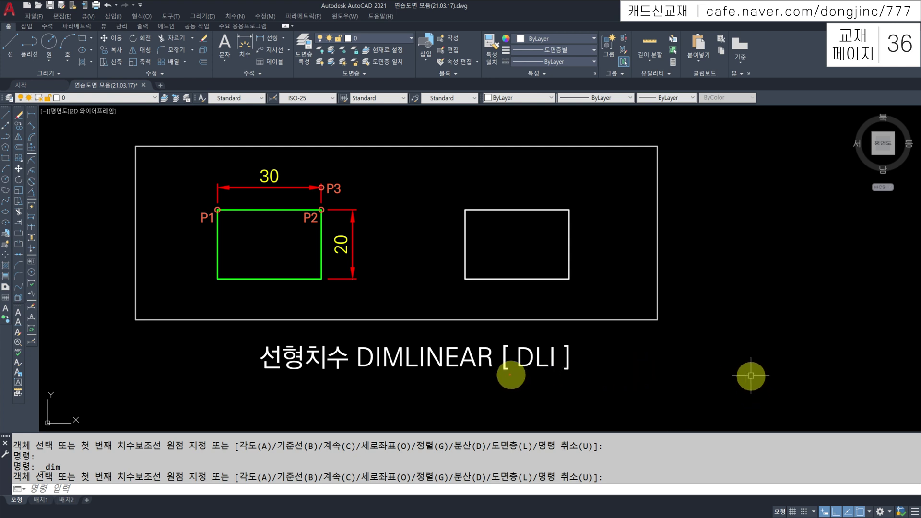
drag(355, 372, 400, 369)
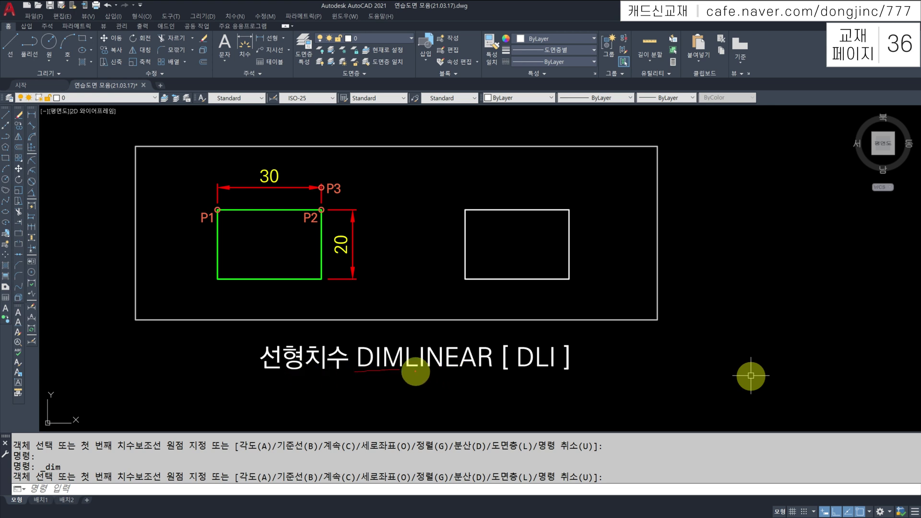
drag(409, 373, 490, 377)
mouse_move(369, 371)
mouse_down()
mouse_move(354, 361)
mouse_move(366, 345)
mouse_move(368, 369)
mouse_up()
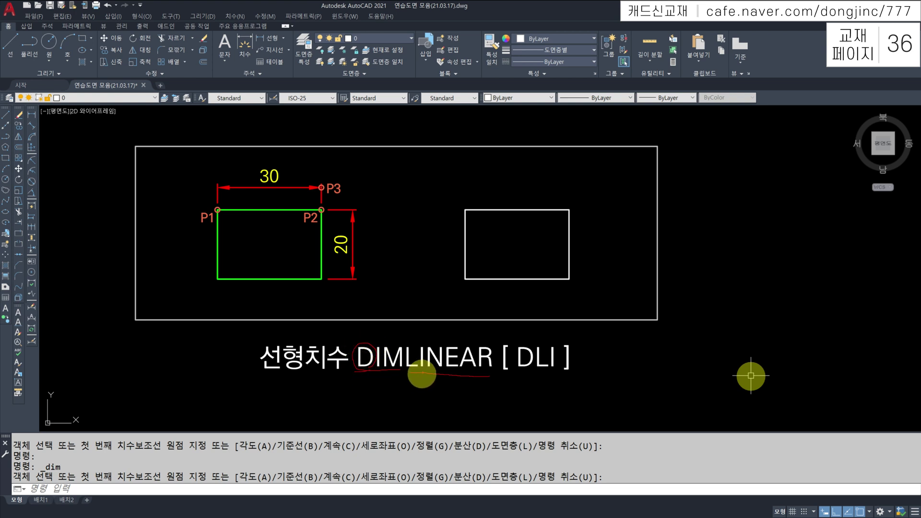
mouse_move(424, 372)
mouse_down()
mouse_move(403, 367)
mouse_move(409, 342)
mouse_move(425, 357)
mouse_move(419, 368)
mouse_up()
scroll(613, 349, down, 6)
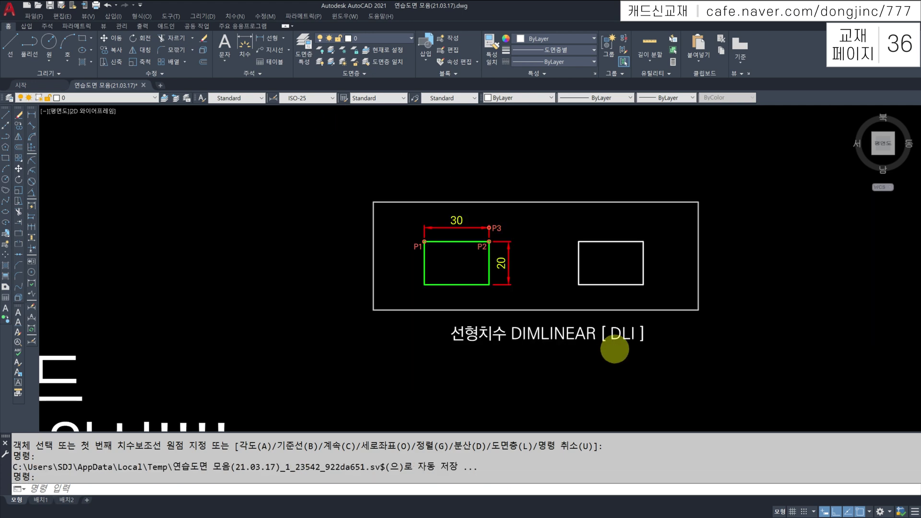
middle_drag(729, 338, 489, 315)
scroll(655, 328, up, 5)
middle_drag(682, 311, 534, 372)
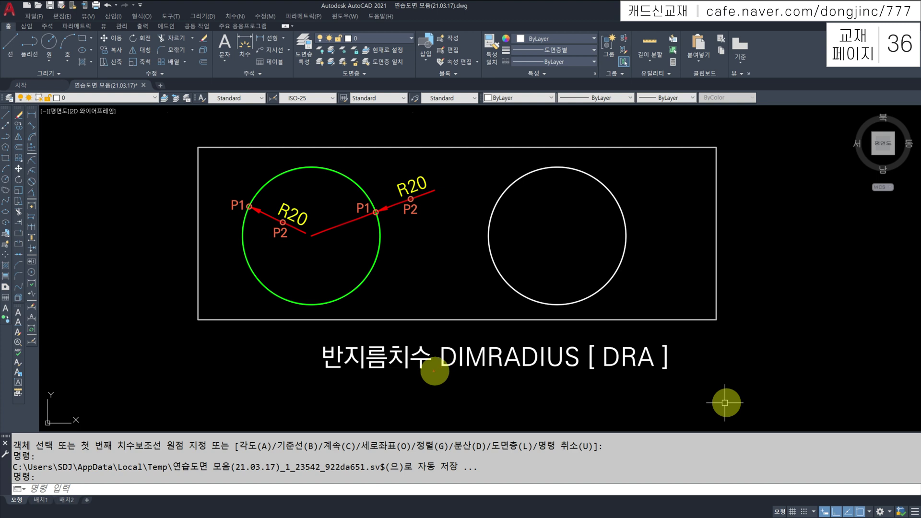
mouse_move(435, 361)
mouse_down()
mouse_move(486, 372)
mouse_move(440, 369)
mouse_move(541, 373)
mouse_move(488, 356)
mouse_move(527, 342)
mouse_move(500, 374)
mouse_up()
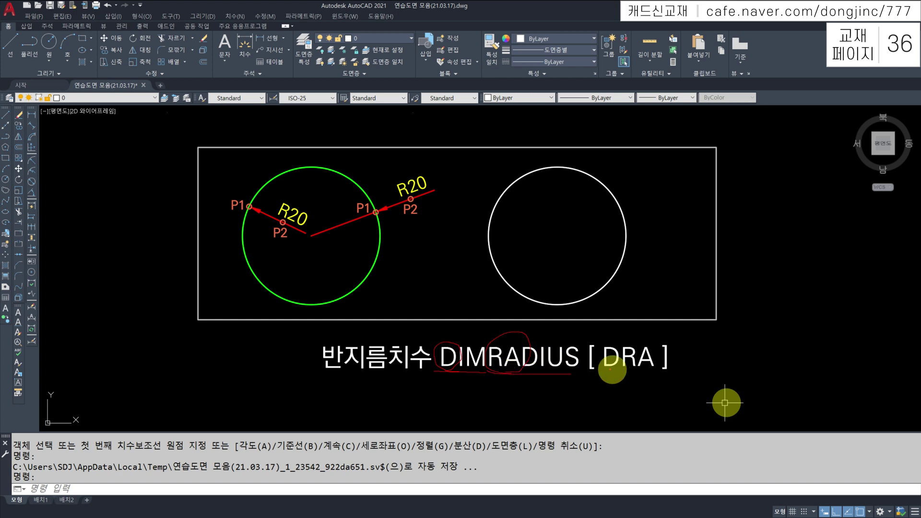
drag(606, 368, 654, 369)
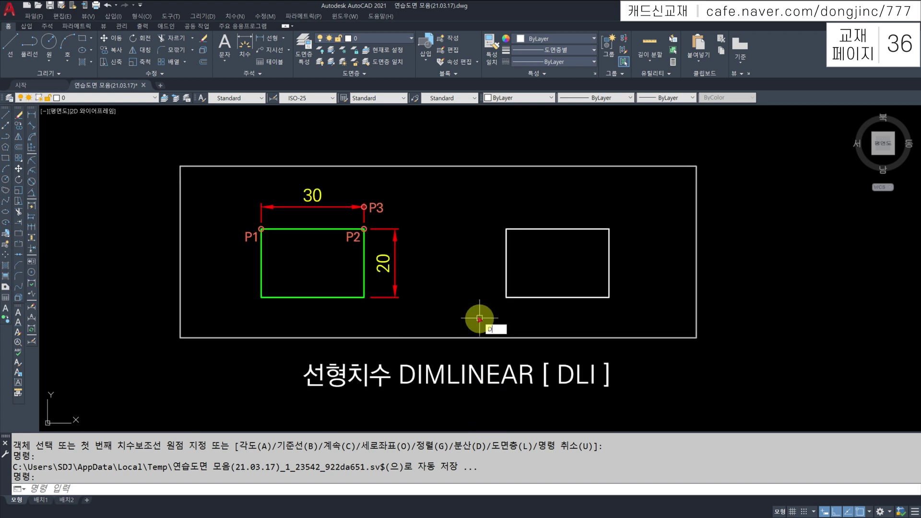
Add a 30 linear dimension above the right rectangle's top edge with DLI
text(LI)
key(Return)
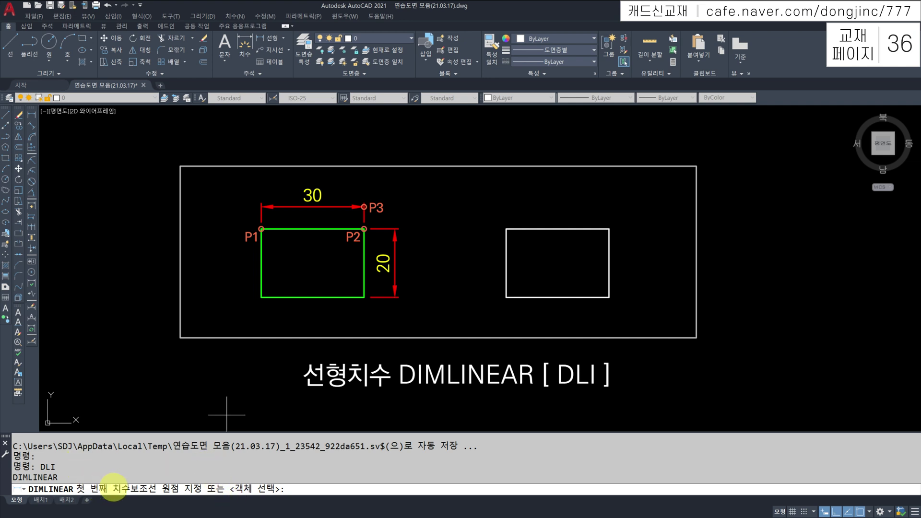
click(506, 229)
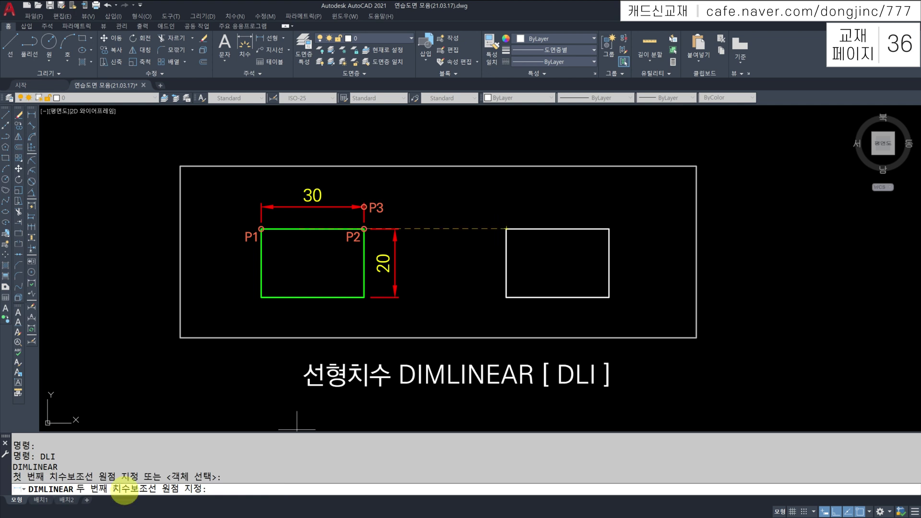
click(609, 229)
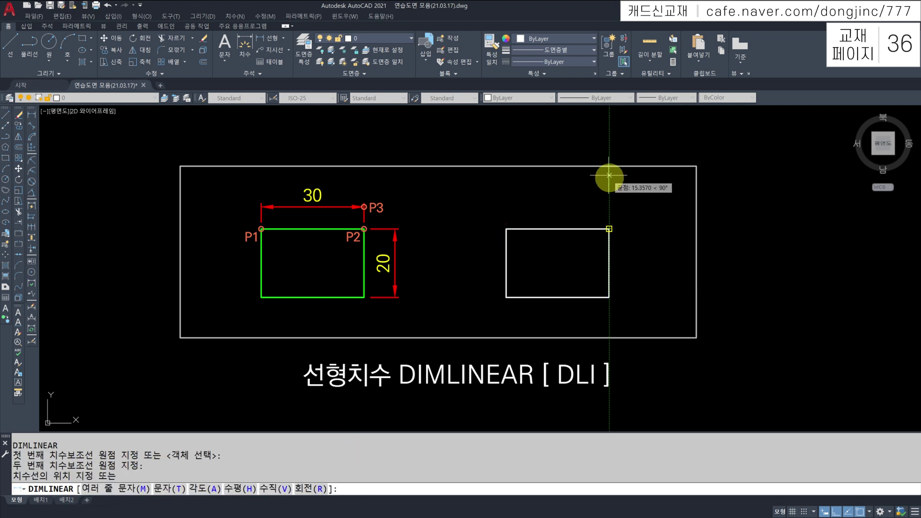
click(587, 206)
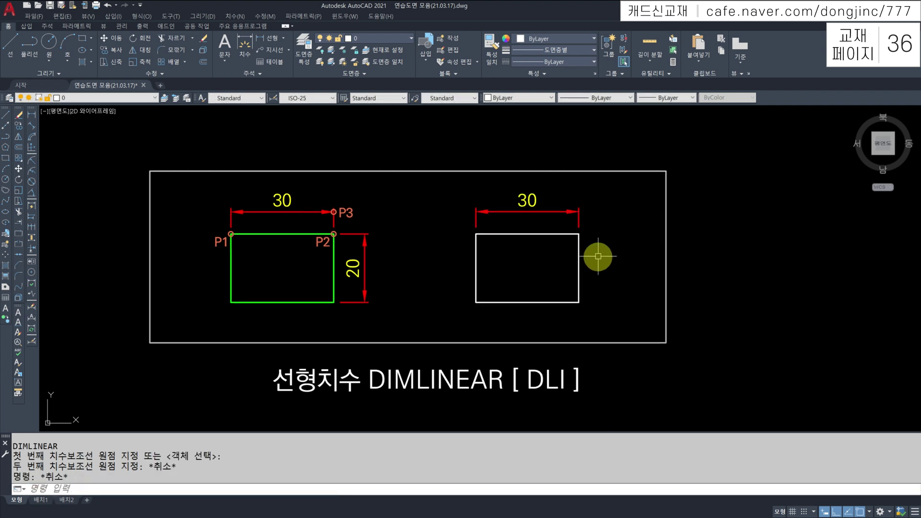
text(LI)
key(Return)
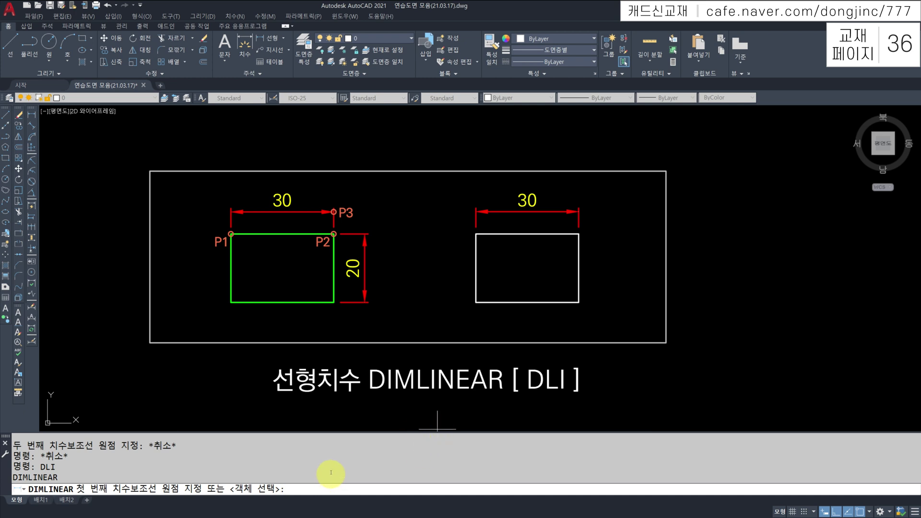
Select the right rectangle's right edge and place a vertical 20 dimension beside it
key(Return)
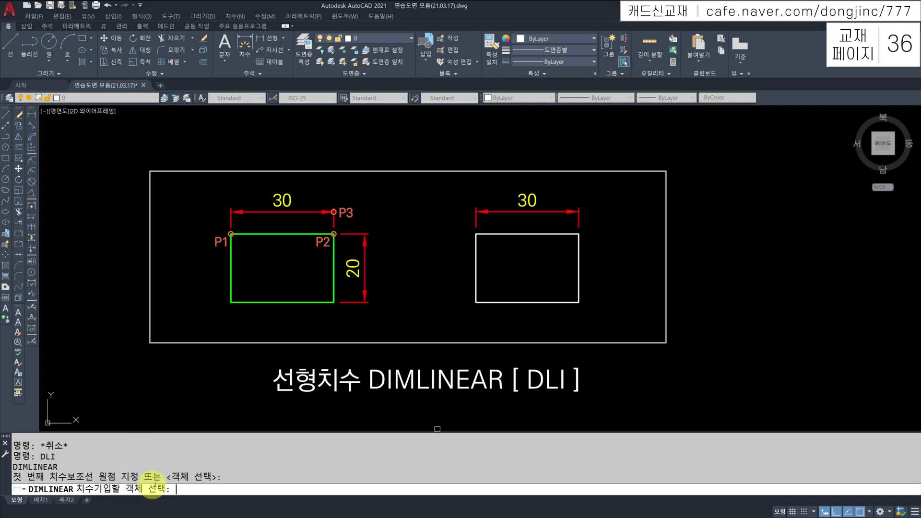
click(578, 254)
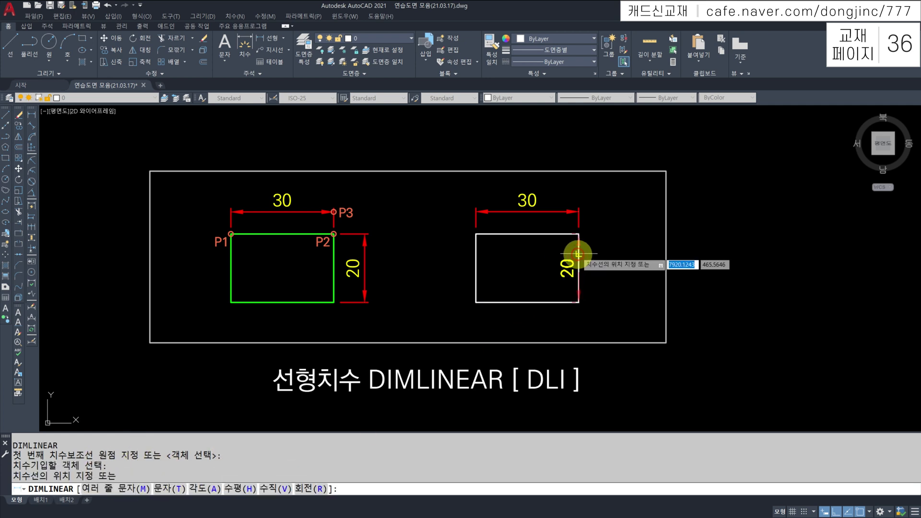
click(617, 254)
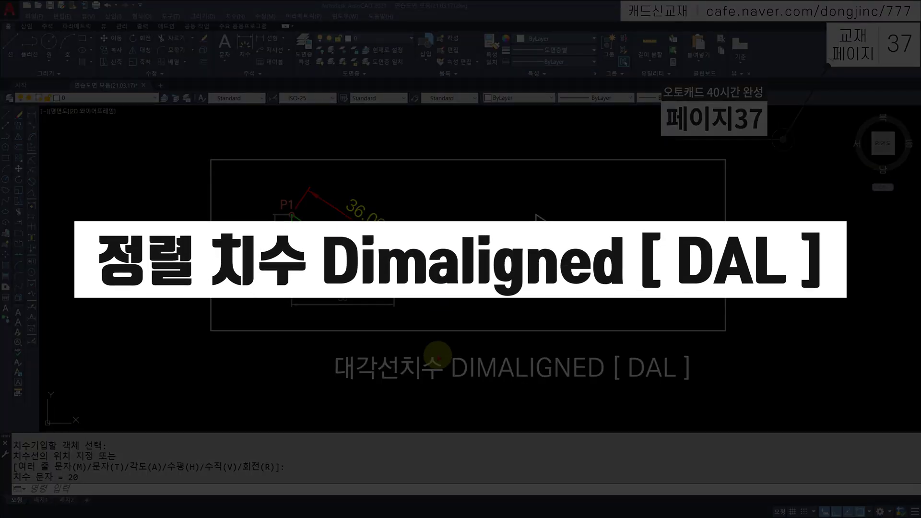
Add a 36.06 aligned dimension outside the sloping side, picking its top and bottom-right vertices
key(Escape)
key(Escape)
text(DAL)
key(Return)
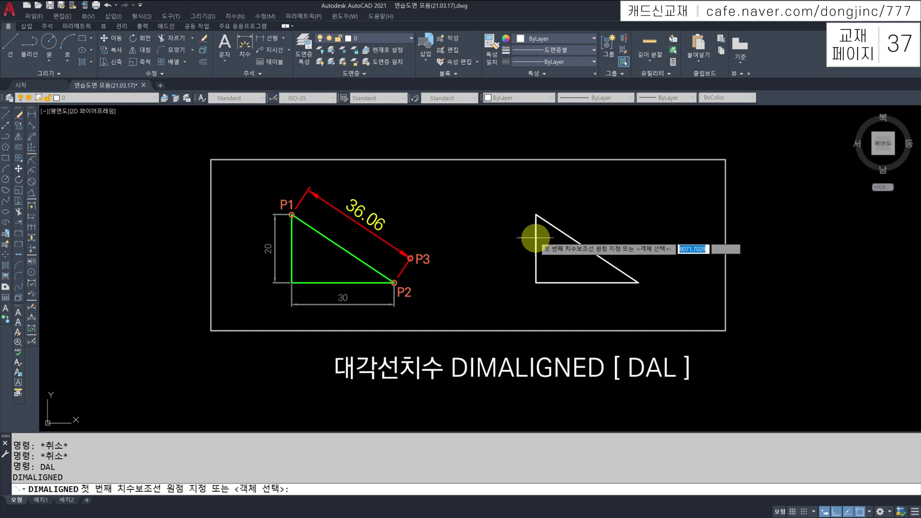
click(536, 214)
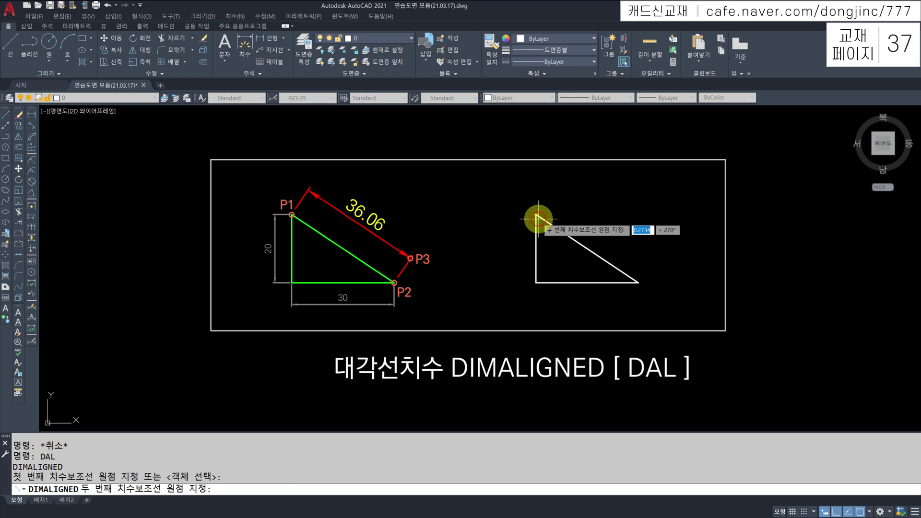
click(638, 282)
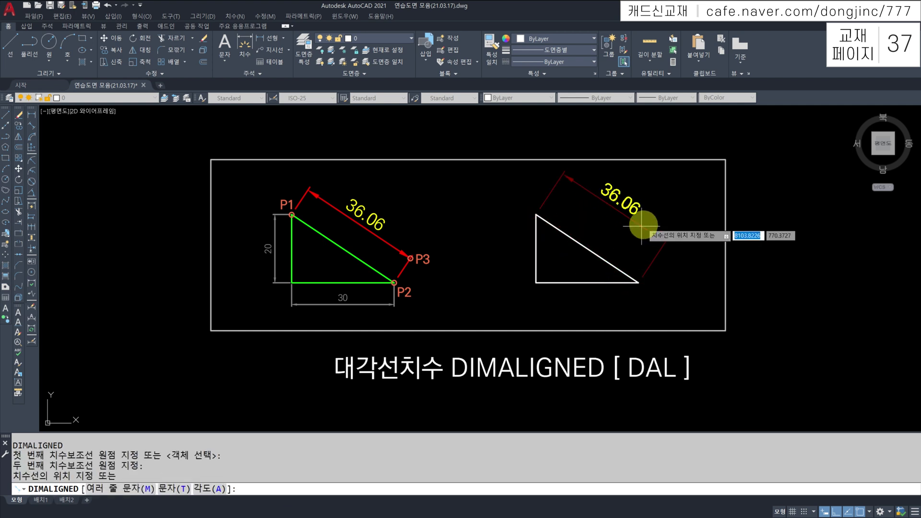
click(654, 236)
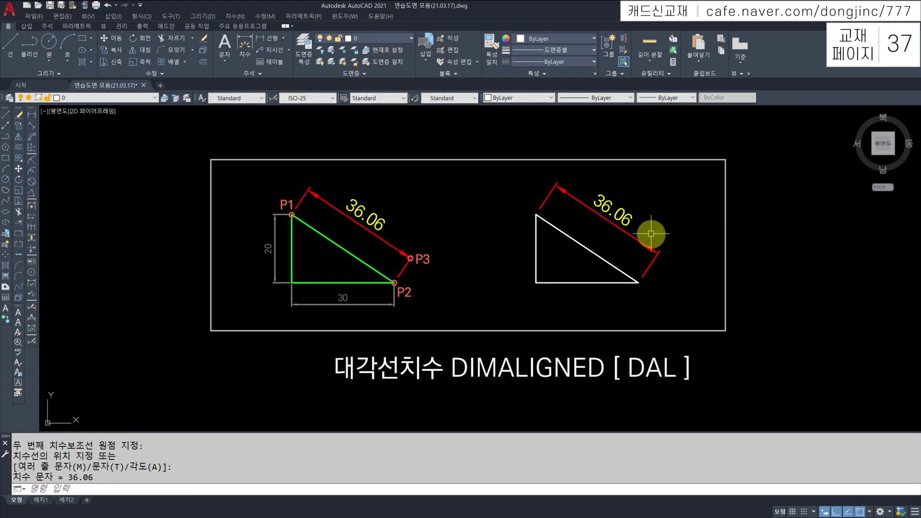
Add a second 36.06 aligned dimension below the slope by selecting the hypotenuse
key(Return)
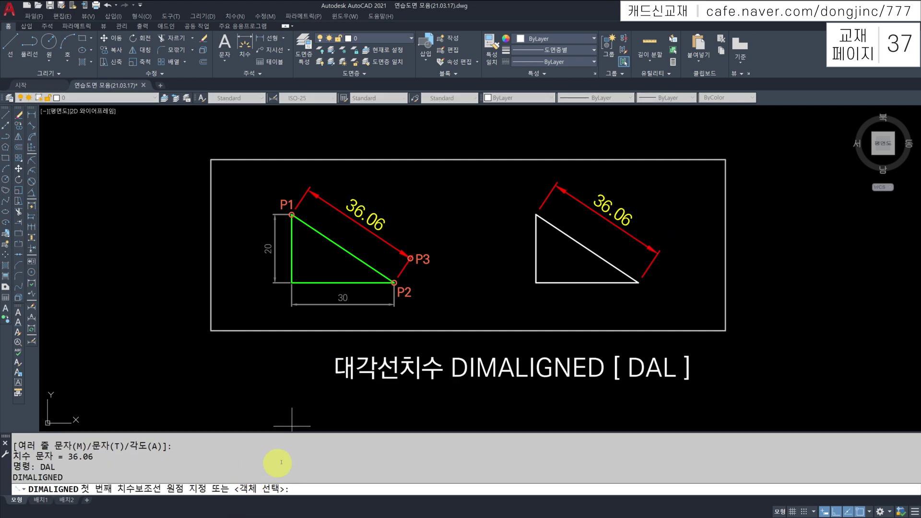
key(Return)
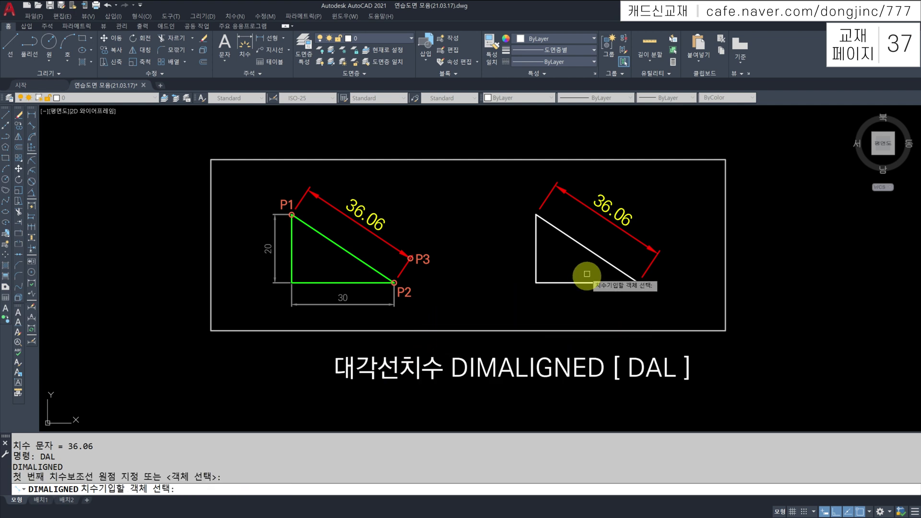
click(590, 249)
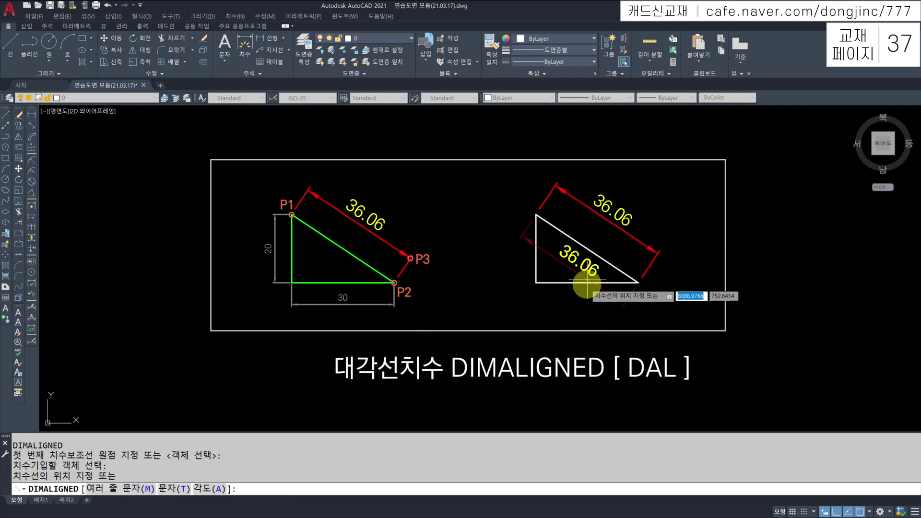
click(580, 315)
scroll(578, 288, down, 5)
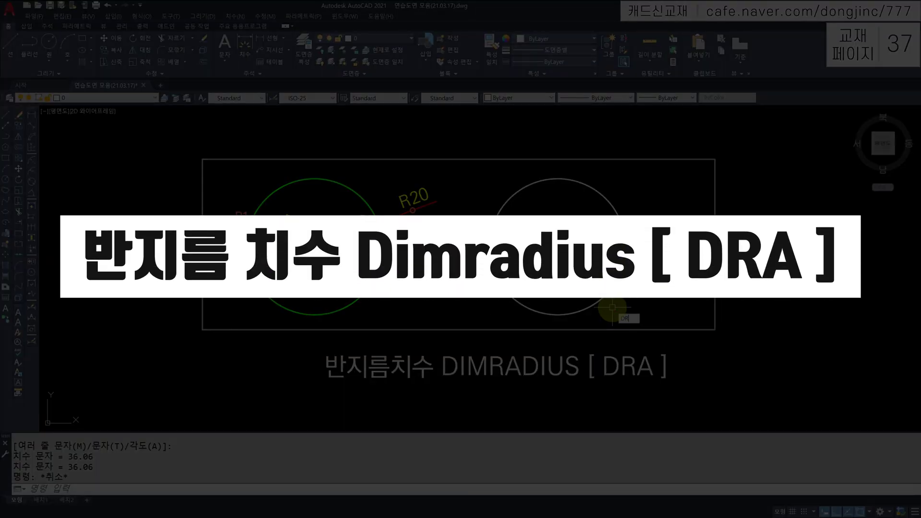
Dimension the right circle with an R20 radius label placed outside it
text(A)
key(Return)
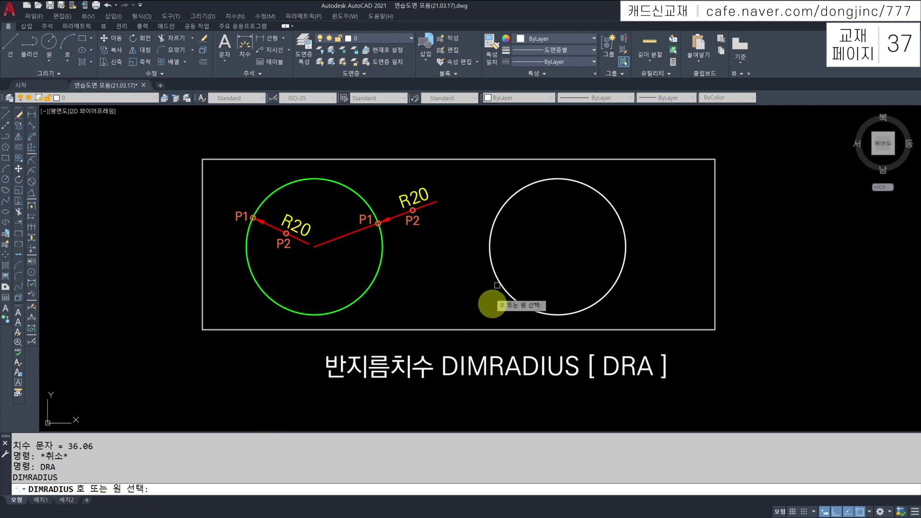
click(595, 193)
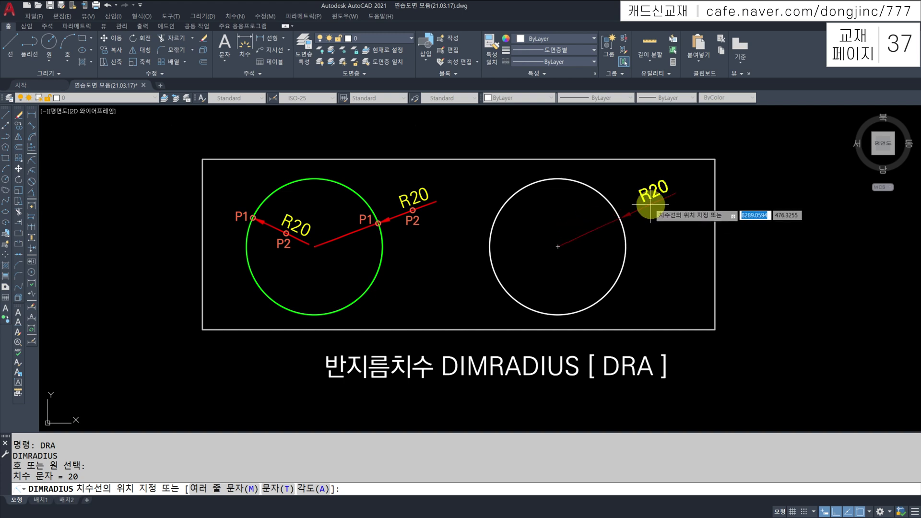
click(656, 209)
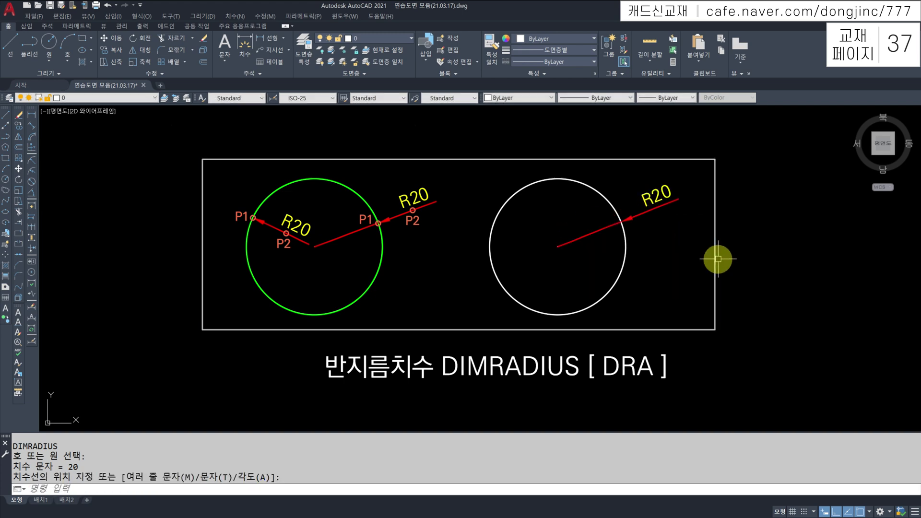
scroll(718, 259, down, 5)
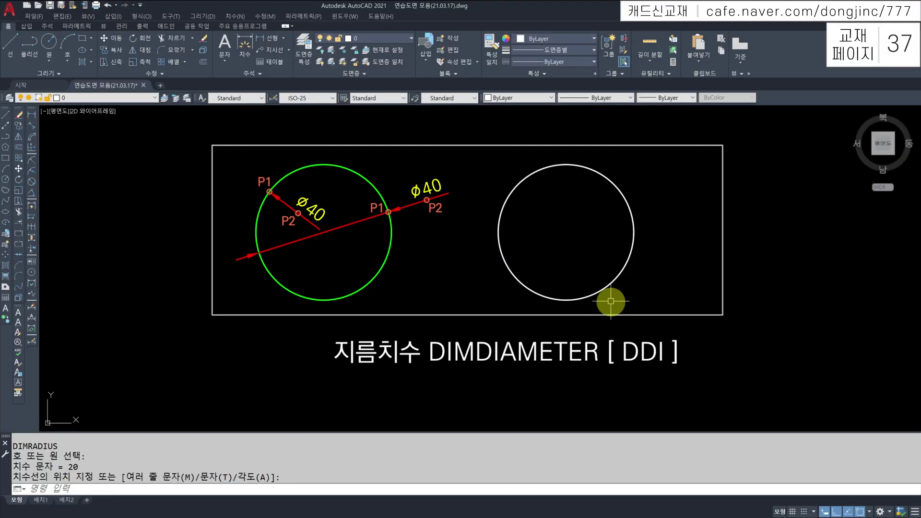
Add a Ø40 diameter dimension to the white circle, placed outside it
text(I)
key(Return)
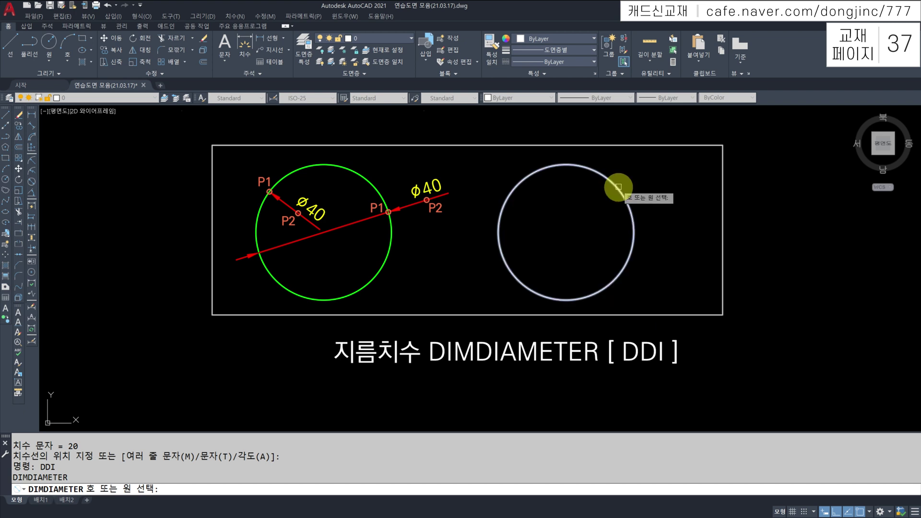
click(618, 186)
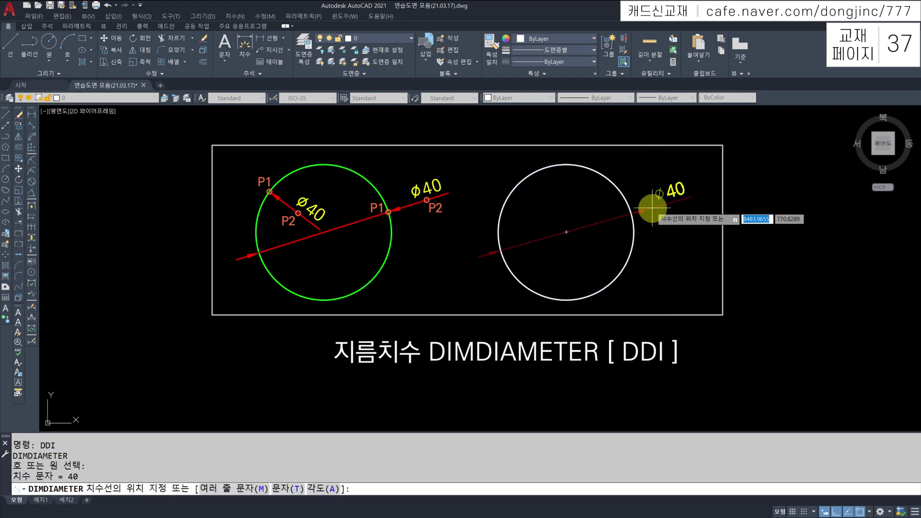
click(652, 207)
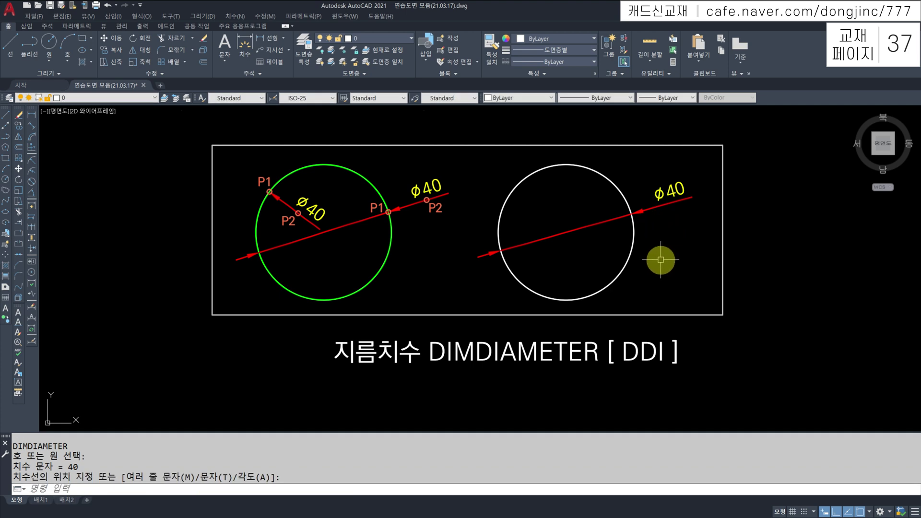
scroll(667, 249, down, 6)
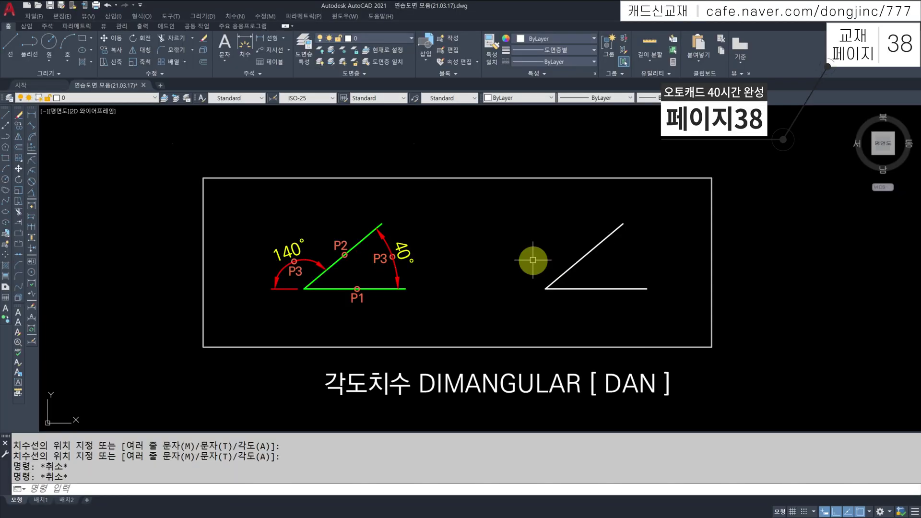
Add a 40° angular dimension between the white diagonal line and the horizontal line
text(N)
key(Return)
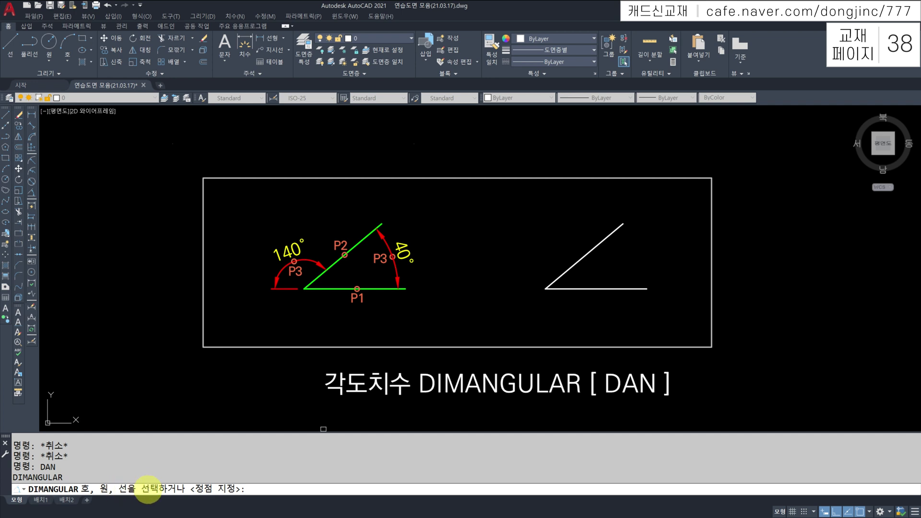
click(584, 258)
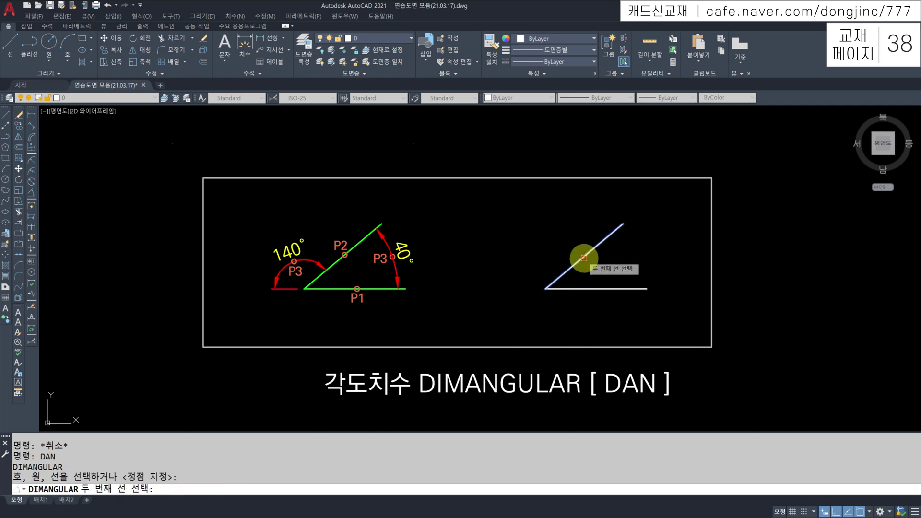
click(594, 287)
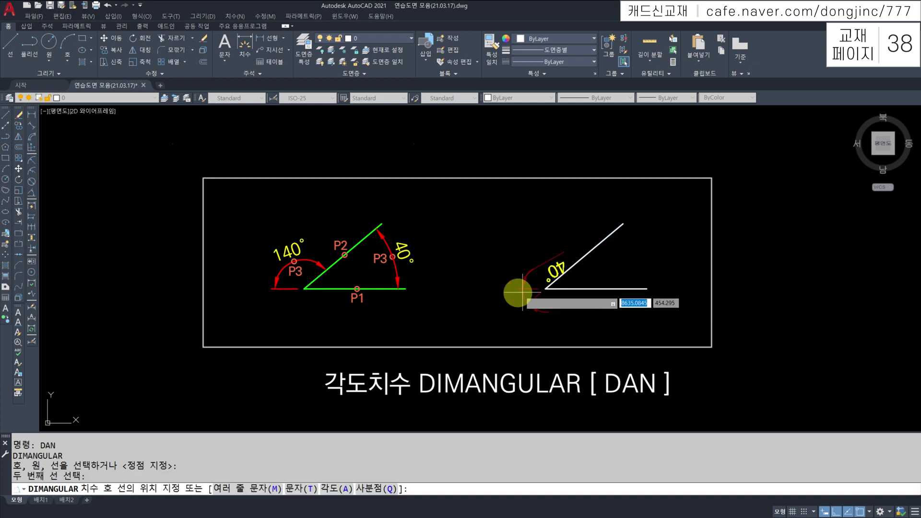
click(659, 241)
scroll(678, 257, down, 2)
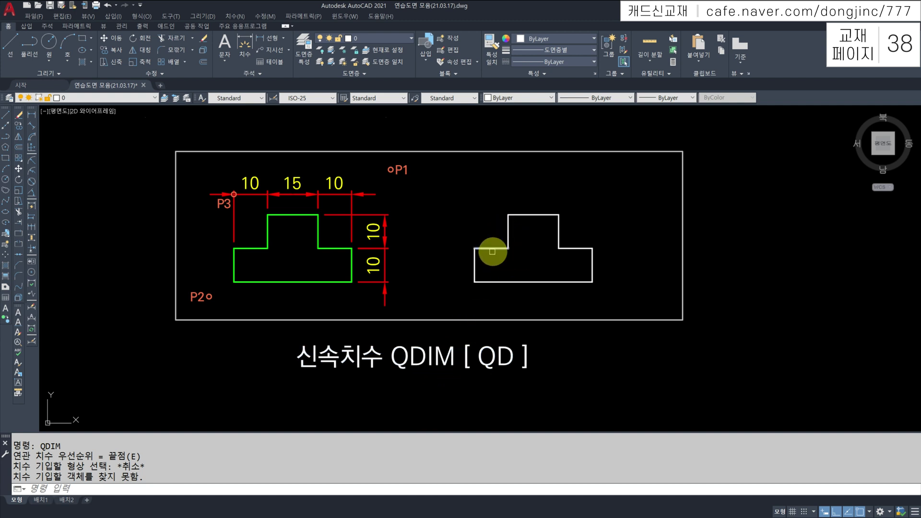
Quick-dimension the whole white stepped shape with a 10/15/10 chain along its top
key(Return)
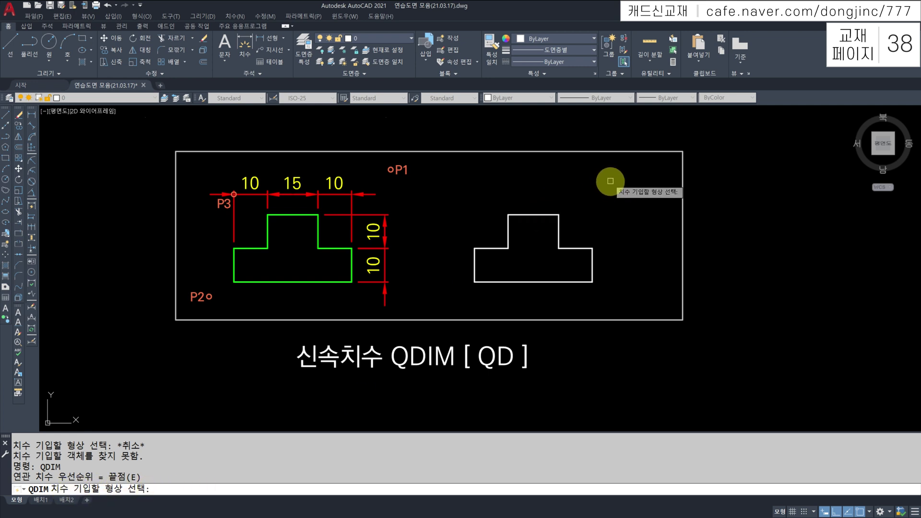
click(454, 304)
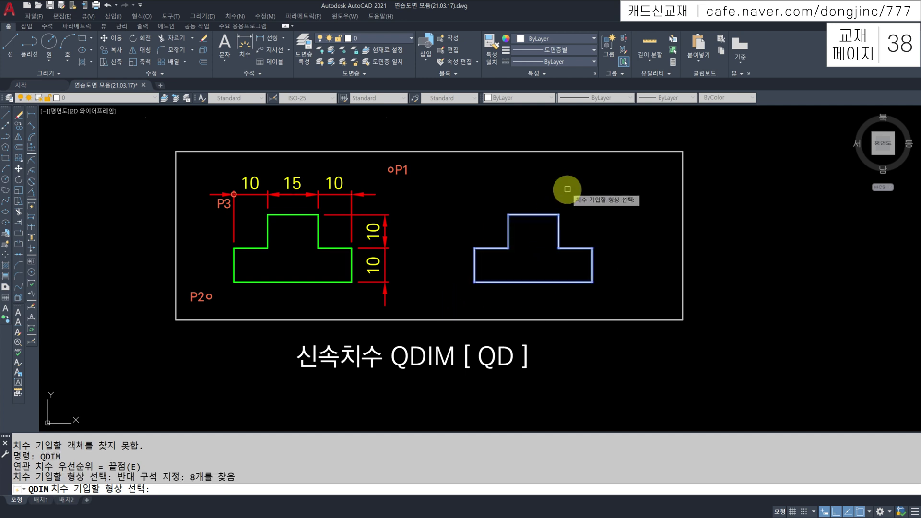
key(Return)
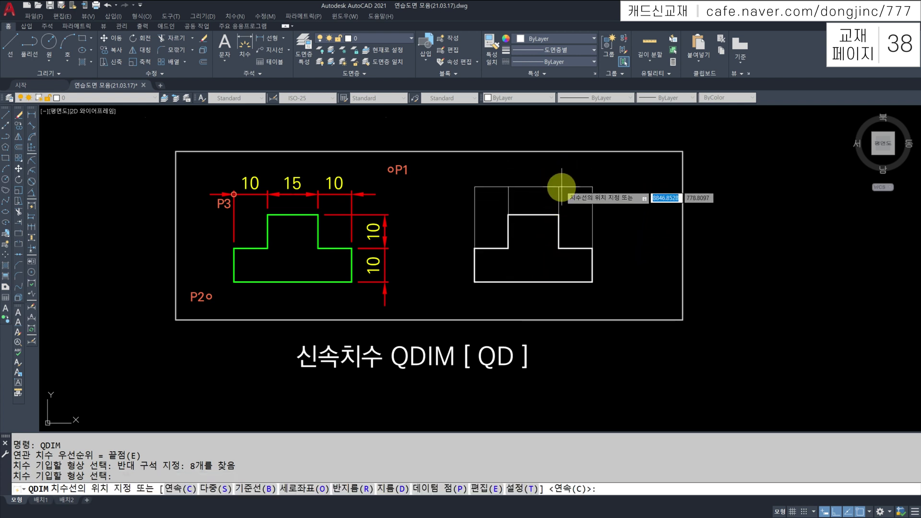
click(556, 191)
Quick-dimension the top, step and bottom edges as a vertical 10/10 chain on the right
middle_drag(618, 256, 604, 250)
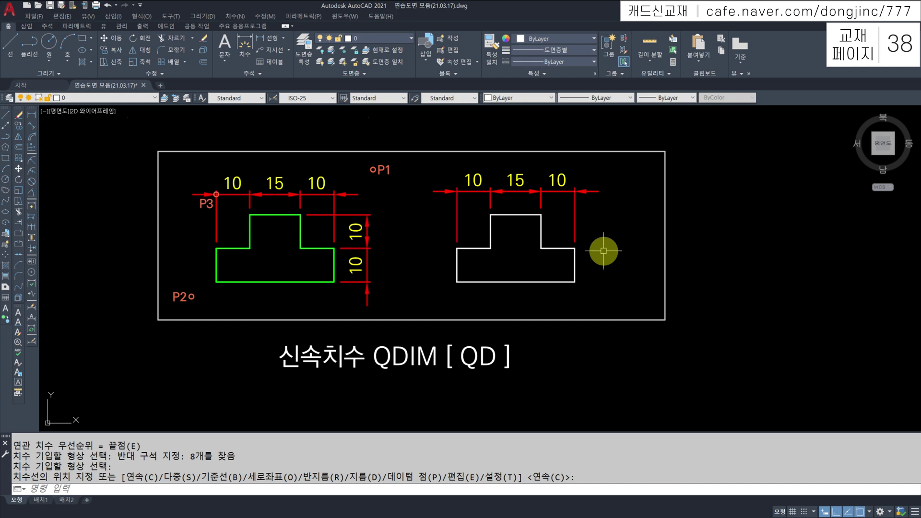
text(DIM)
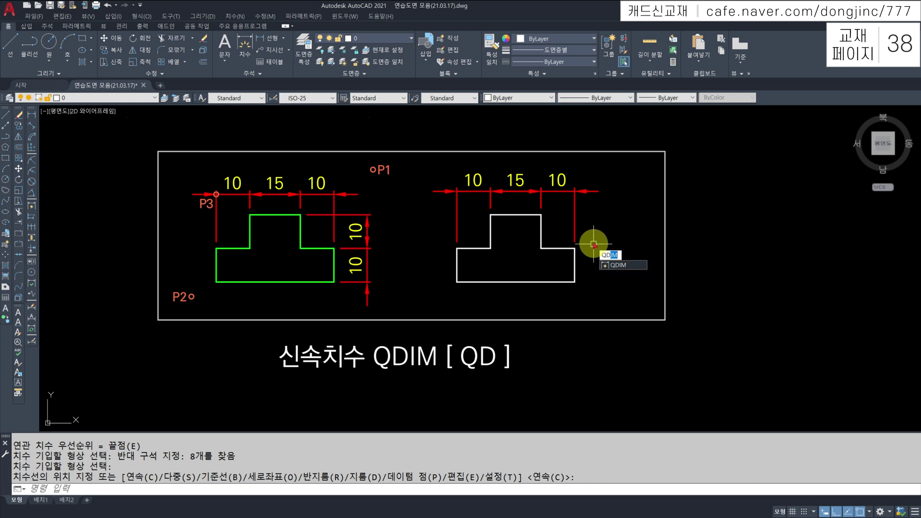
key(Return)
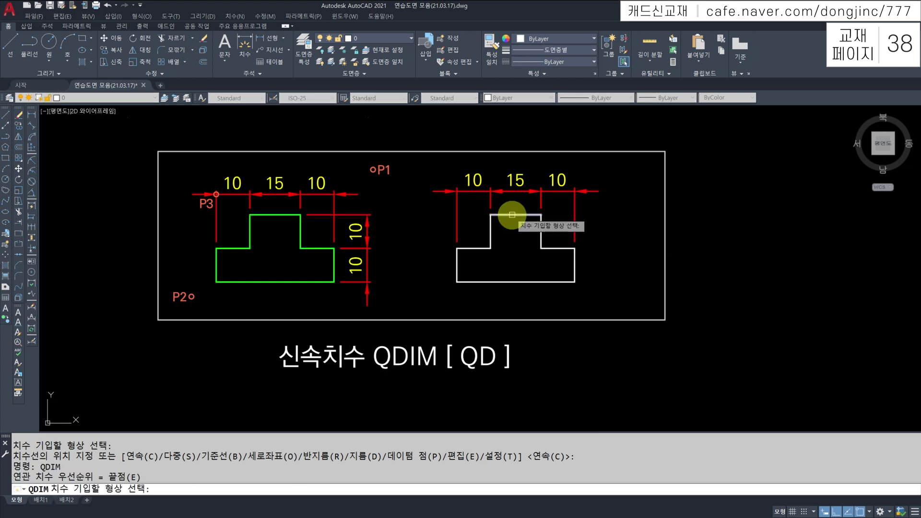
click(511, 216)
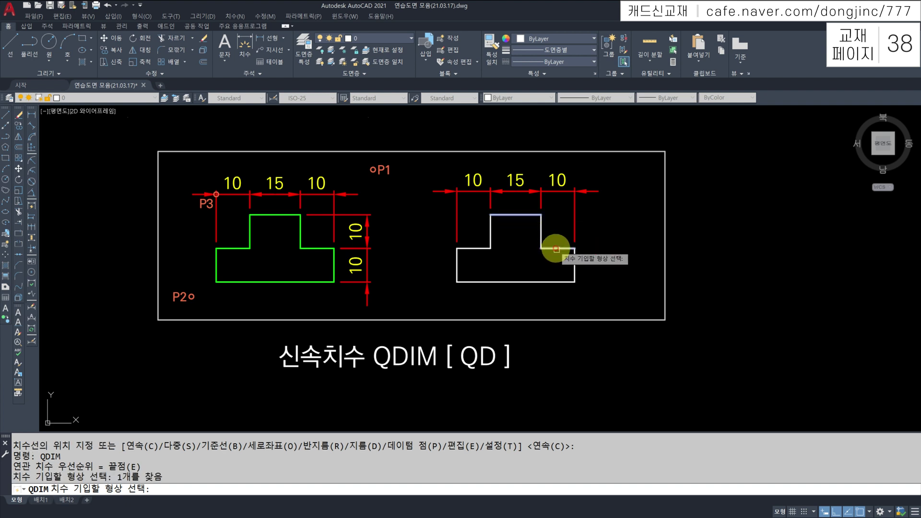
click(557, 249)
click(535, 284)
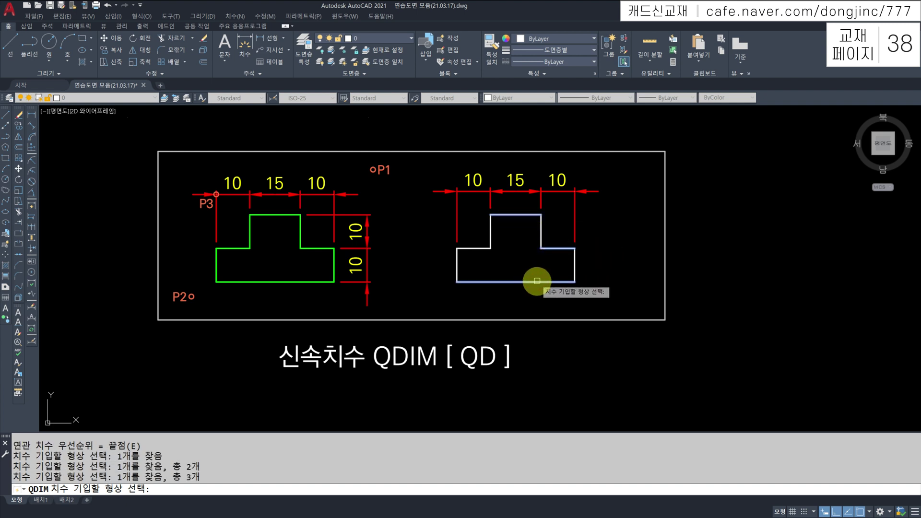
key(Return)
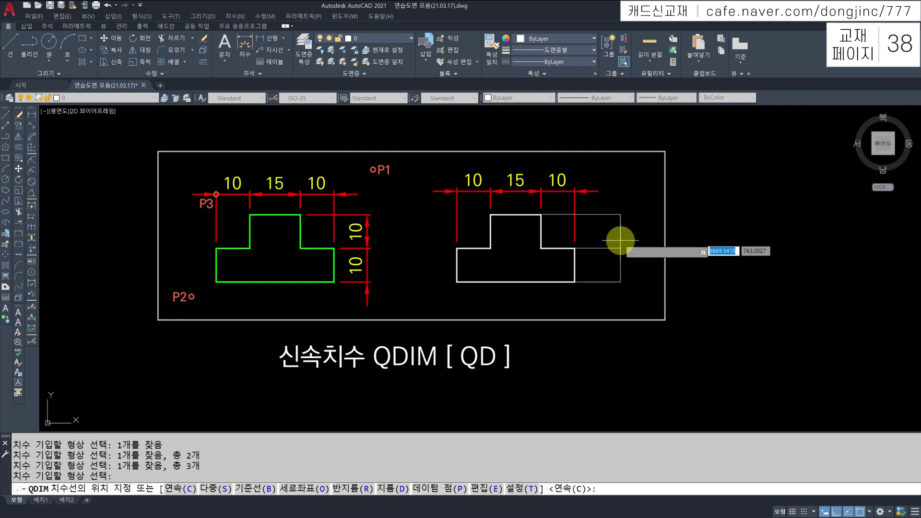
click(620, 242)
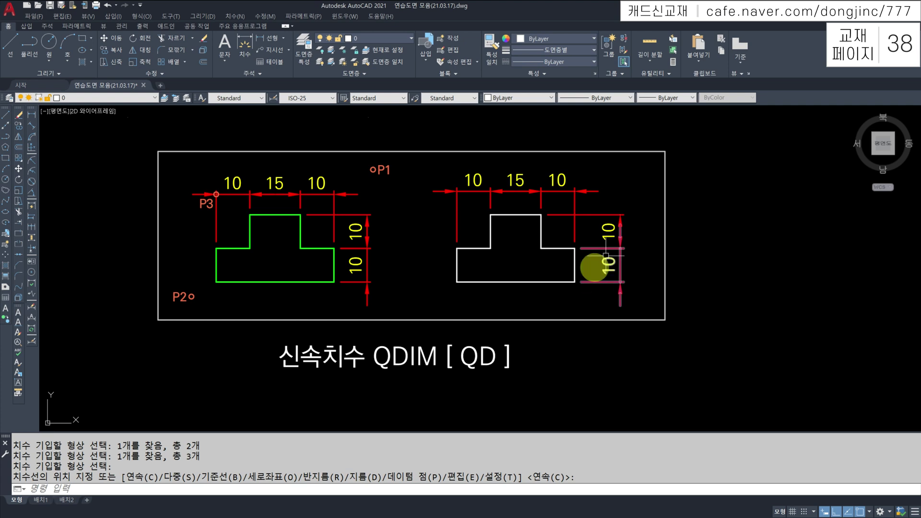
scroll(629, 260, down, 2)
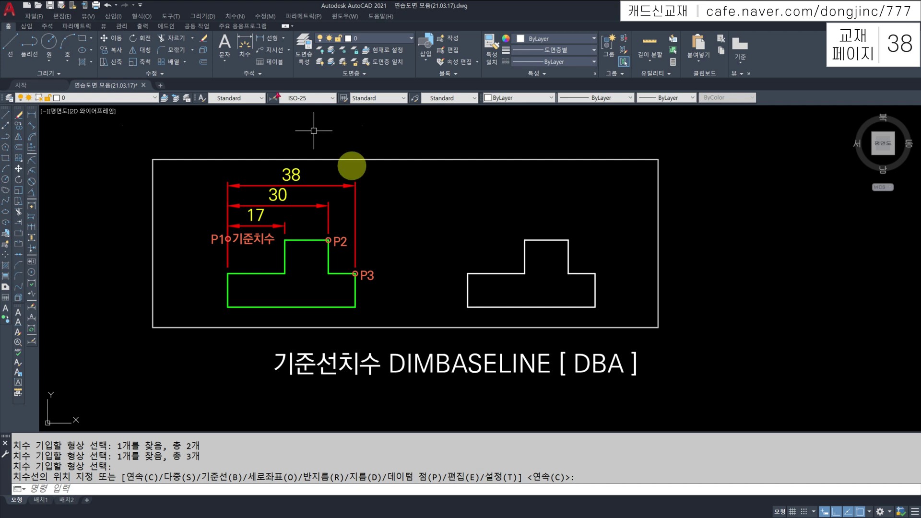
Add a 17 linear dimension above the white shape, from its top-left corner to the raised step
text(LI)
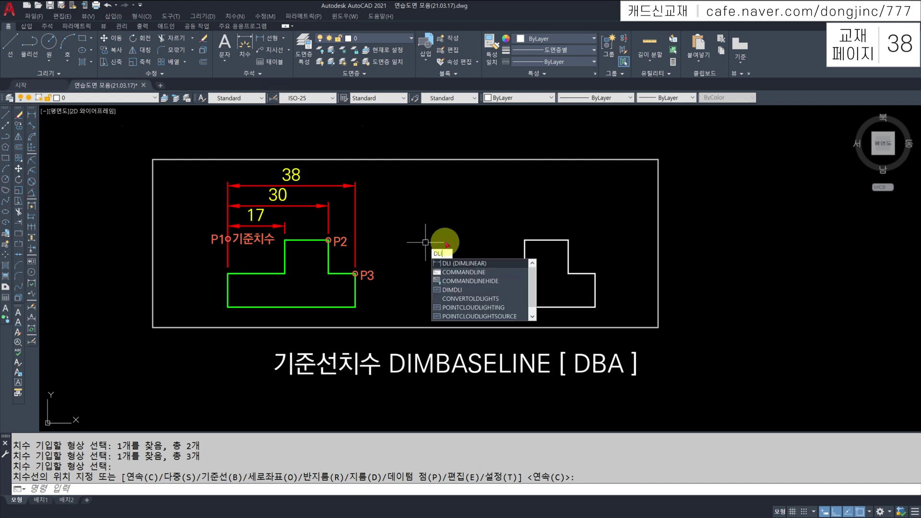
key(Return)
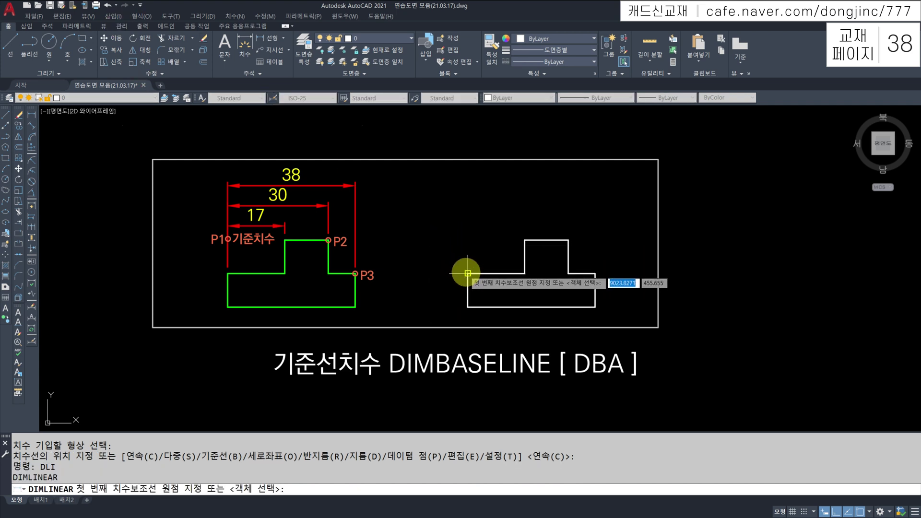
click(468, 273)
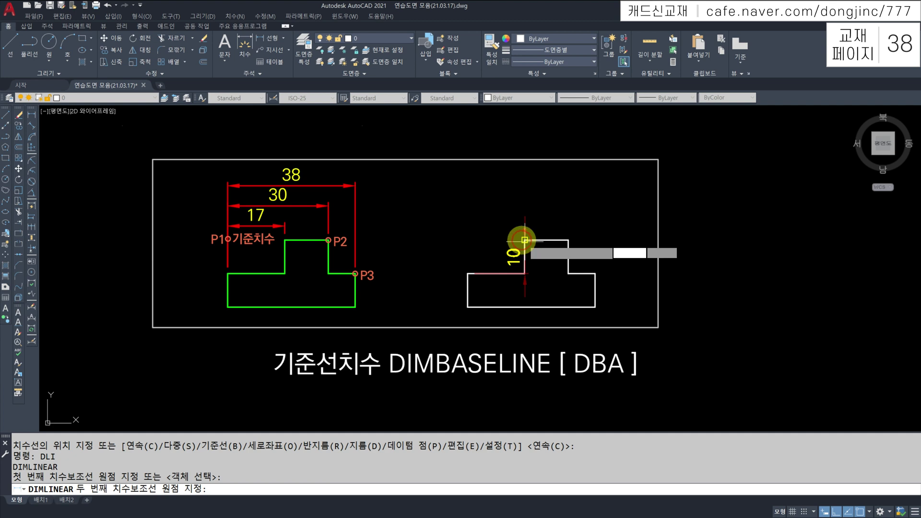
click(525, 240)
click(532, 226)
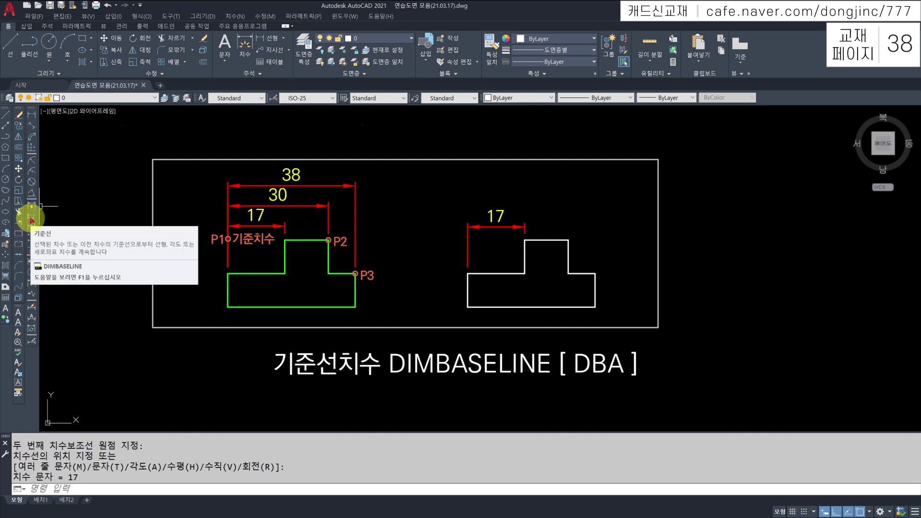
Stack baseline dimensions 30, 38, 44.25, 49.74, 53.51, 68.26 and 76.15 off the 17 dimension
click(32, 220)
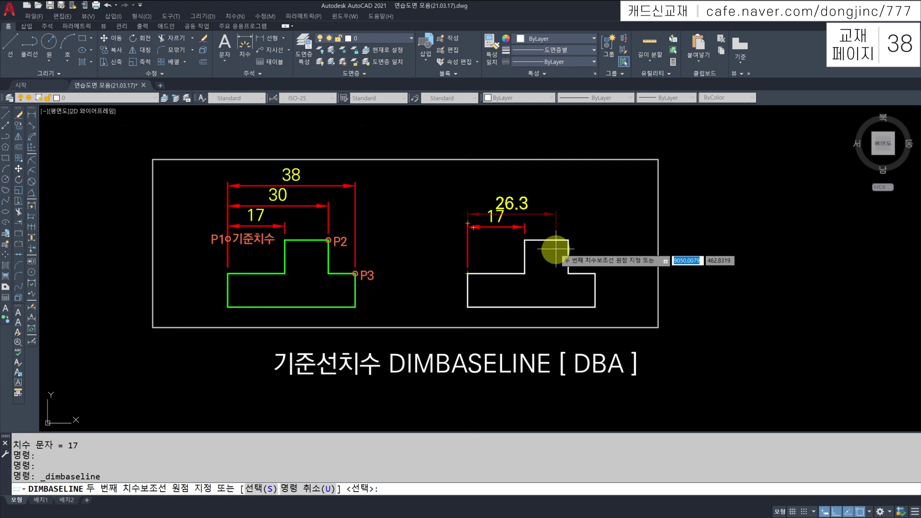
click(568, 240)
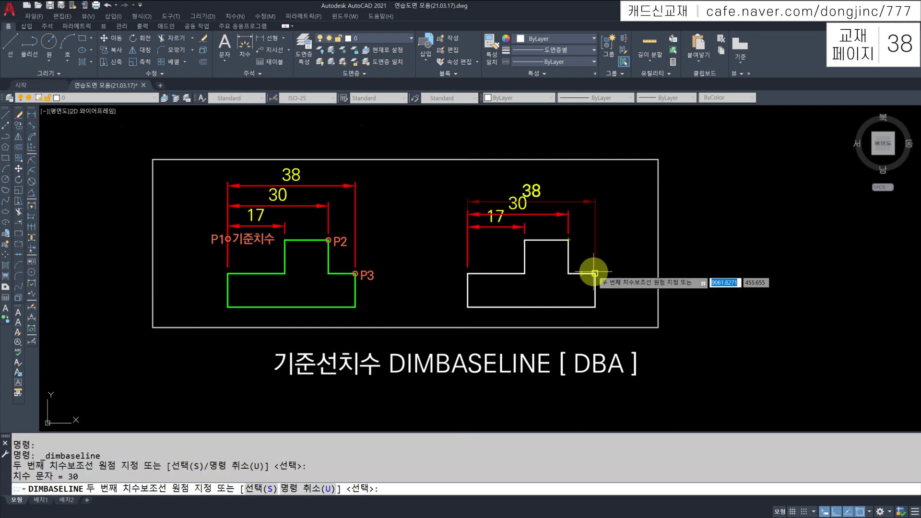
click(595, 273)
click(616, 235)
click(634, 239)
click(647, 238)
click(696, 236)
click(723, 226)
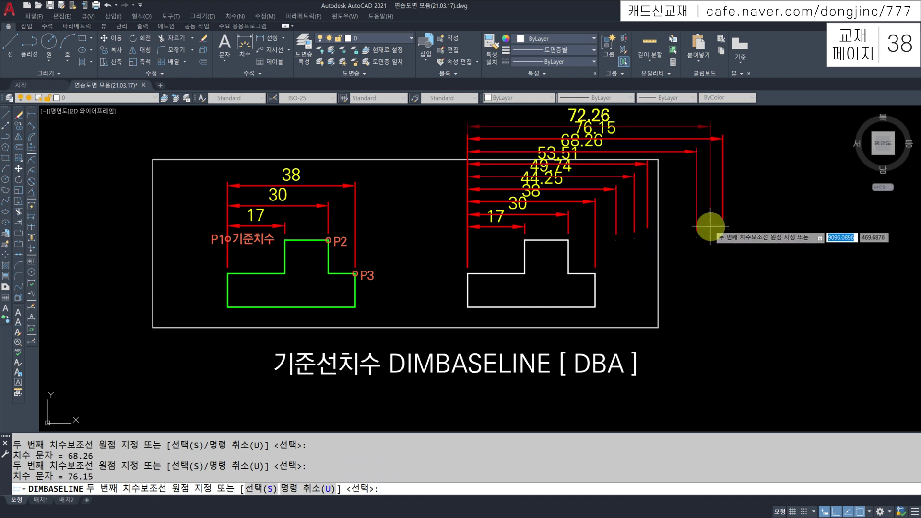
key(Escape)
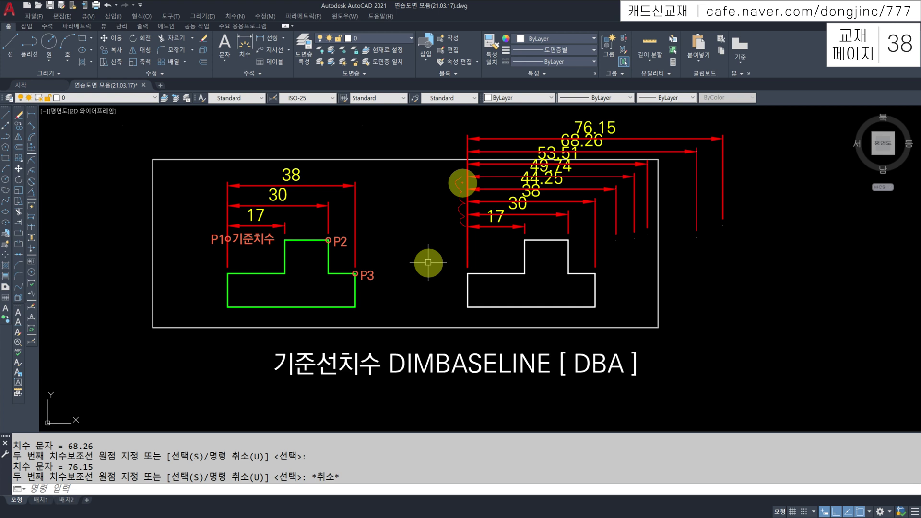
Erase the extra trial baseline dimensions from the shape
click(749, 135)
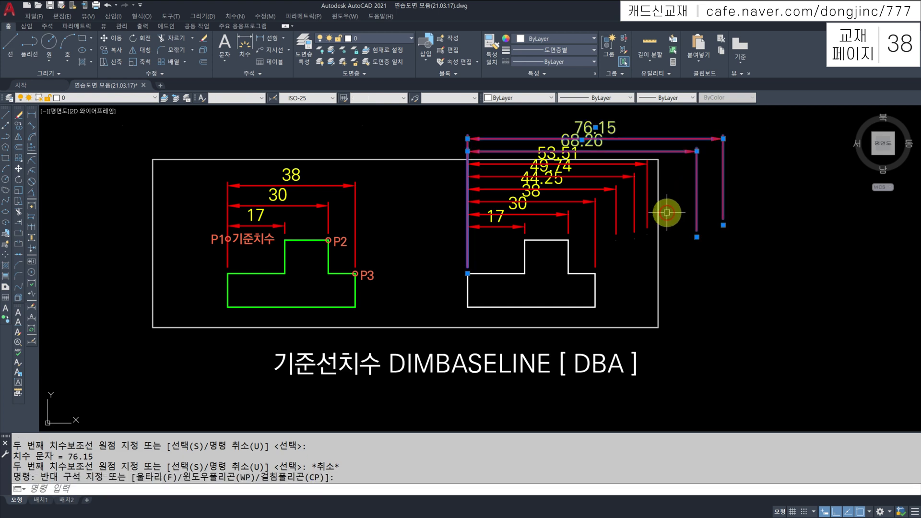
key(Return)
click(654, 195)
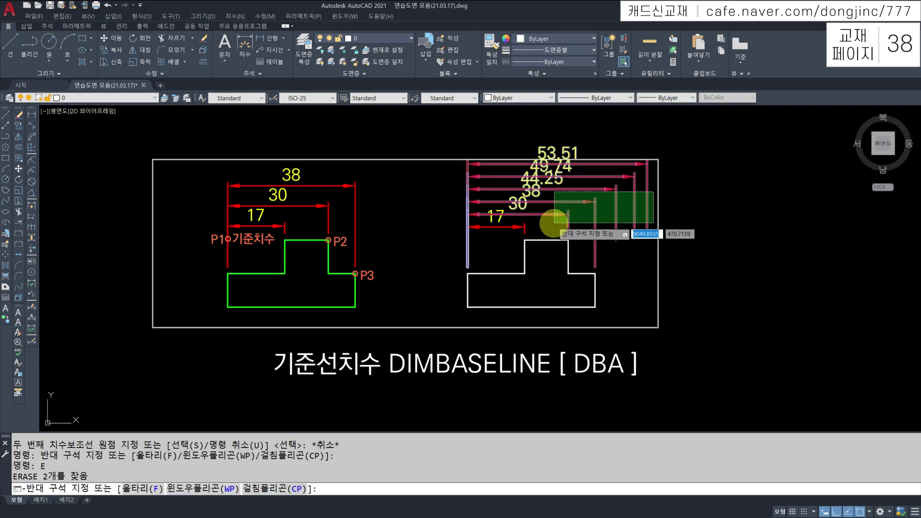
click(553, 223)
key(Delete)
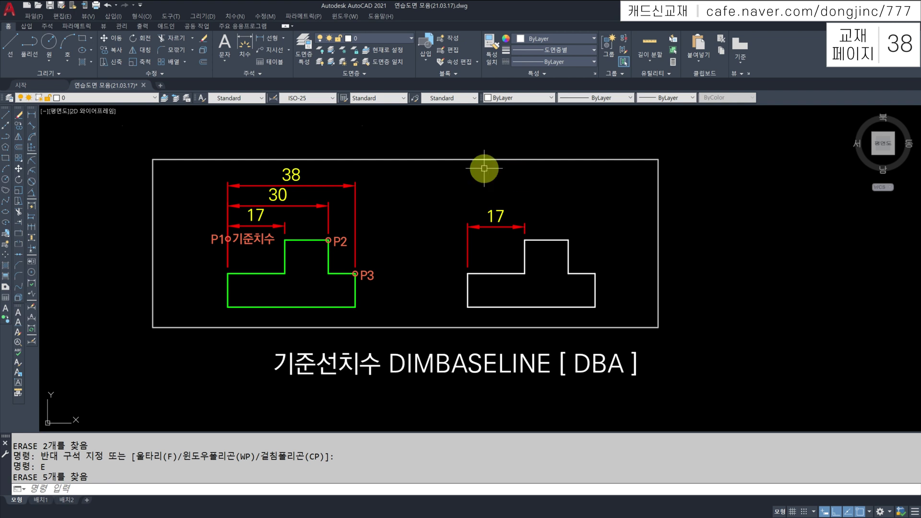
Add baseline dimensions to the step corner and lower-right corner, based on the 17 dimension
click(34, 217)
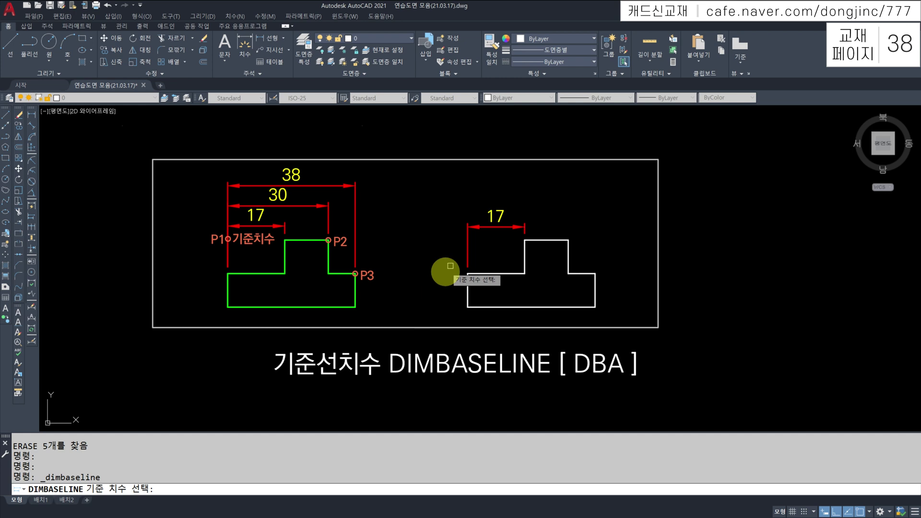
click(466, 240)
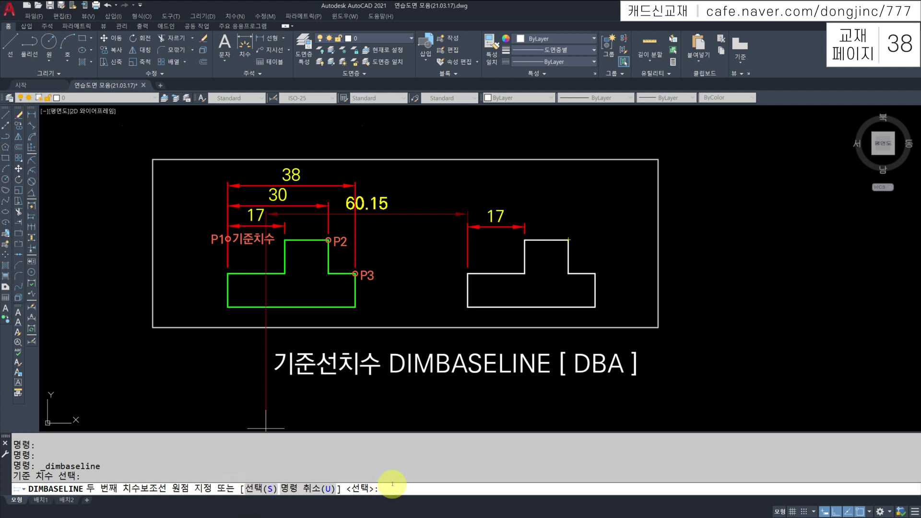
key(Return)
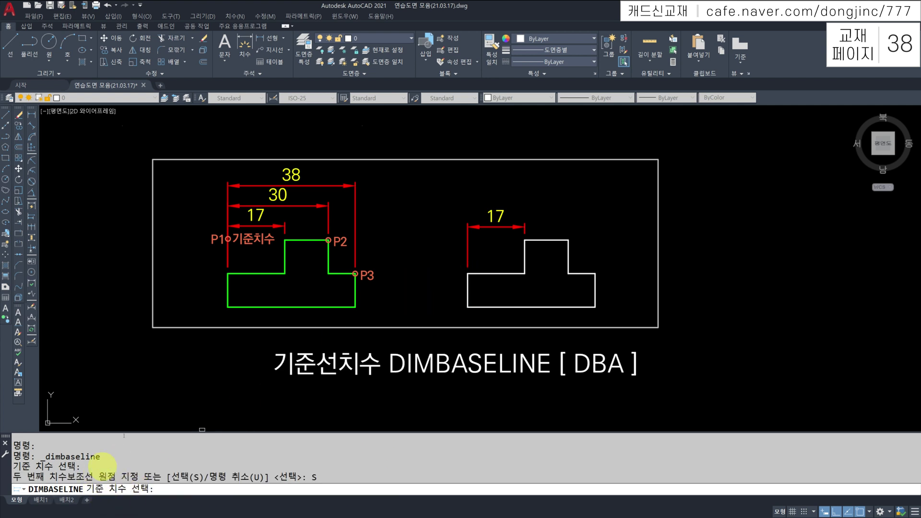
click(524, 227)
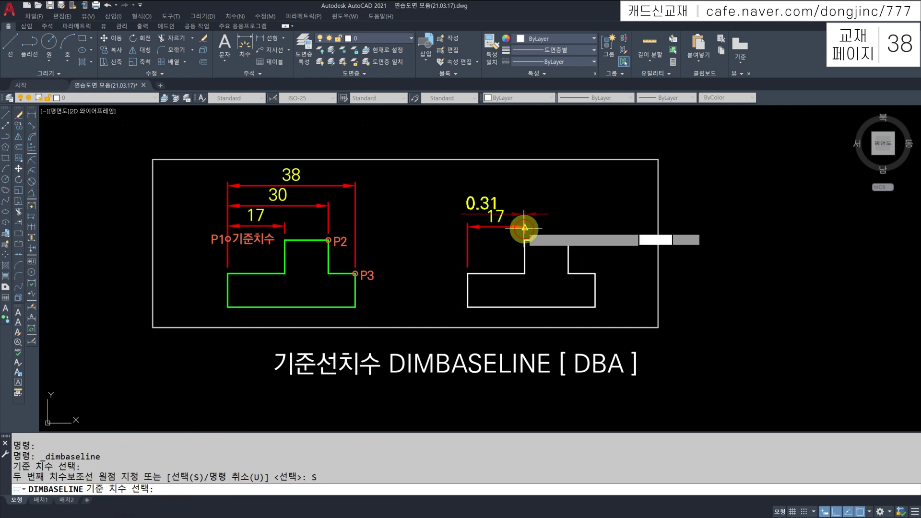
click(568, 240)
click(595, 273)
key(Escape)
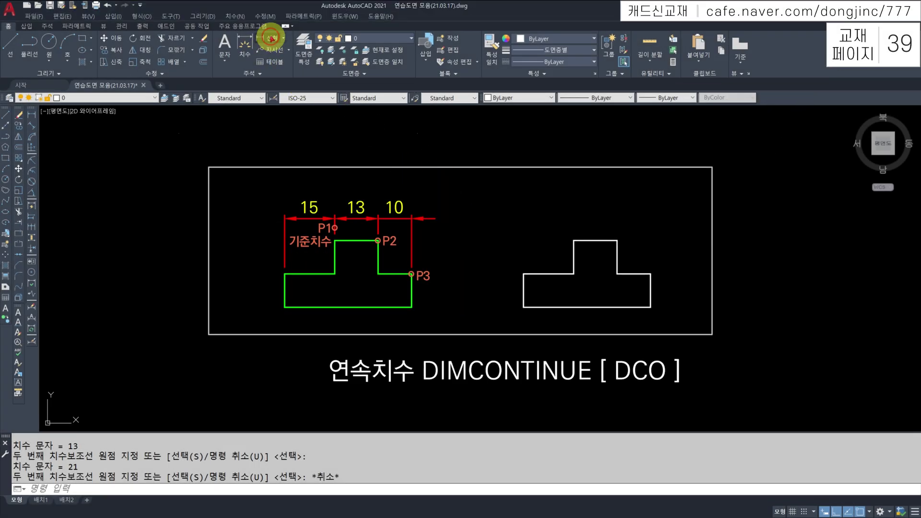
Add a 15 linear dimension over the right shape's left step
click(268, 38)
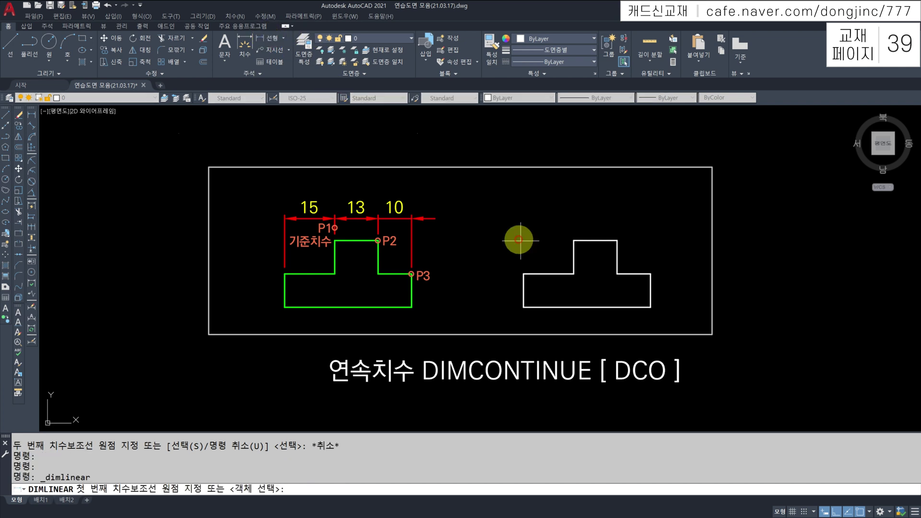
click(521, 272)
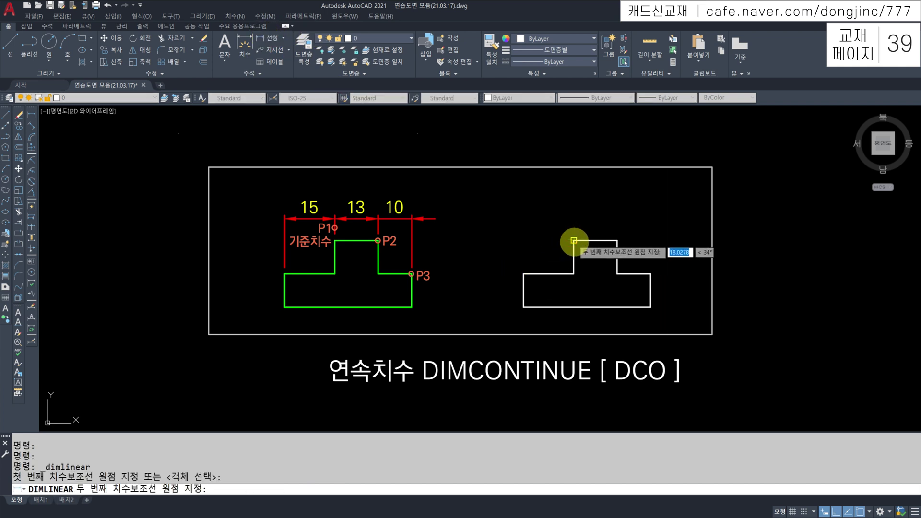
click(573, 240)
click(546, 221)
key(Escape)
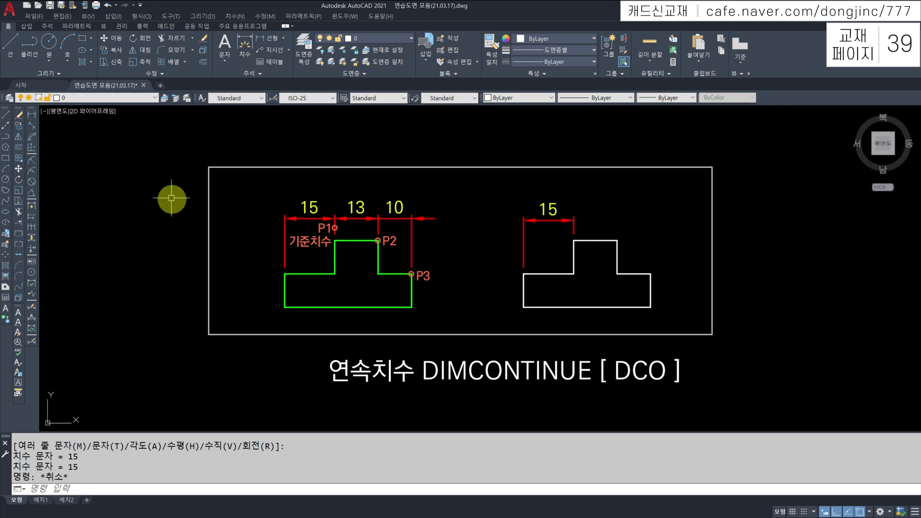
Continue from the 15 dimension with trial dimensions 13, 10, 35.49 and 31.92
click(32, 229)
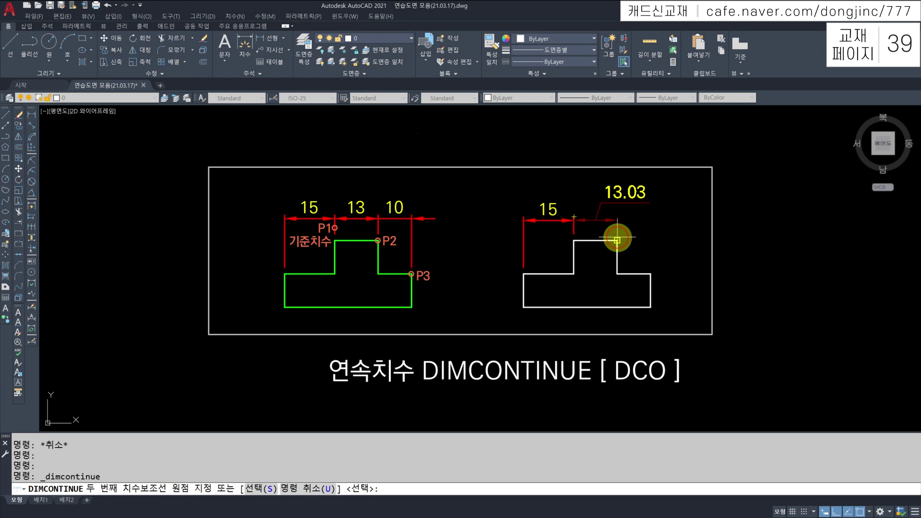
click(617, 239)
click(650, 274)
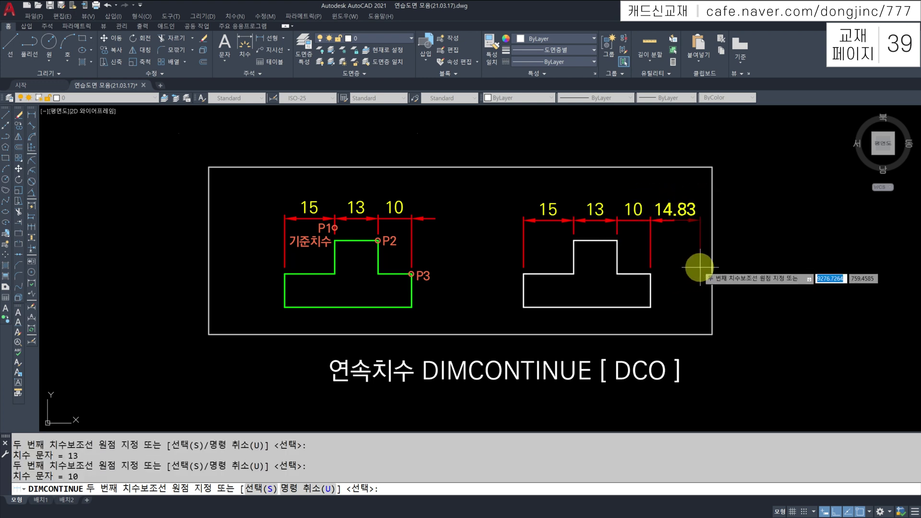
click(769, 276)
click(876, 271)
key(Escape)
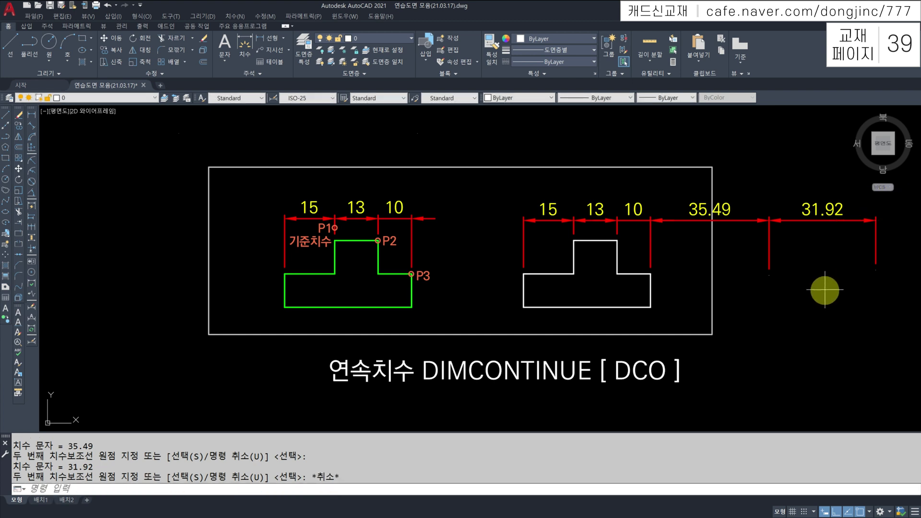
Erase the four trial continued dimensions 13, 10, 35.49 and 31.92
click(826, 290)
click(746, 197)
click(653, 193)
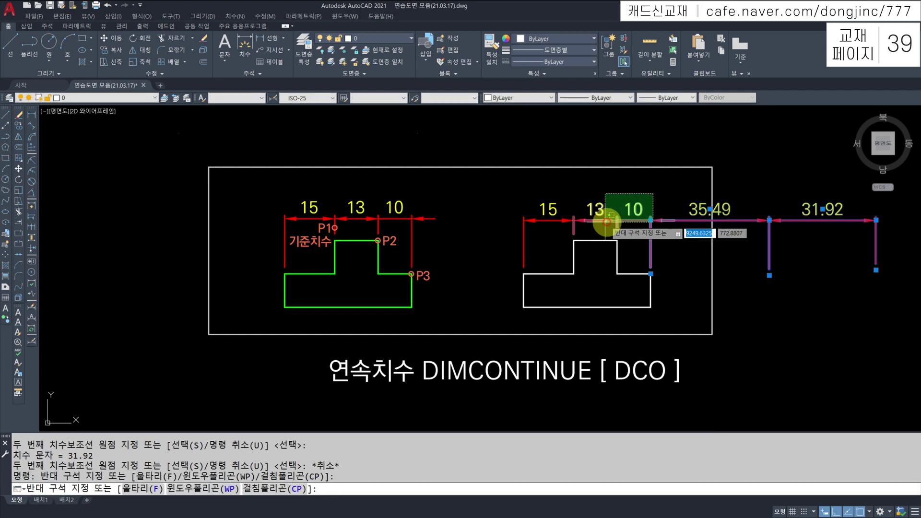
click(606, 222)
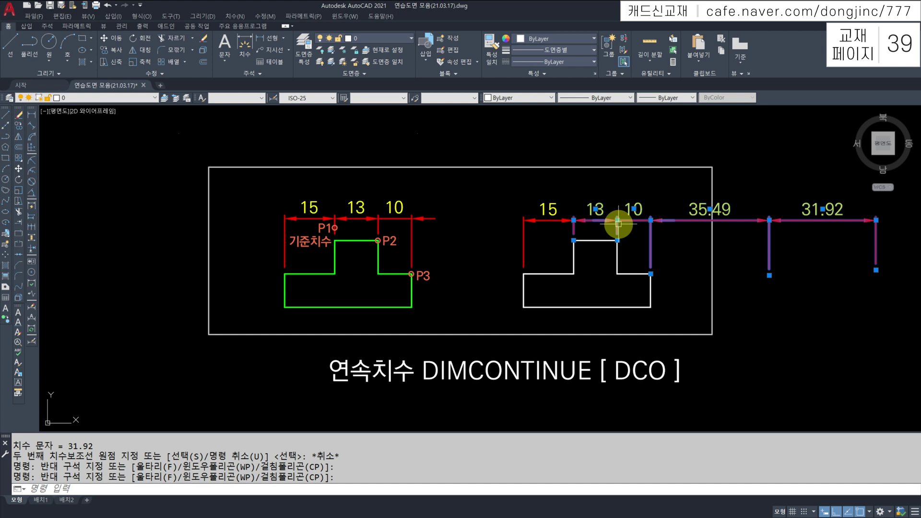
text(E)
key(Return)
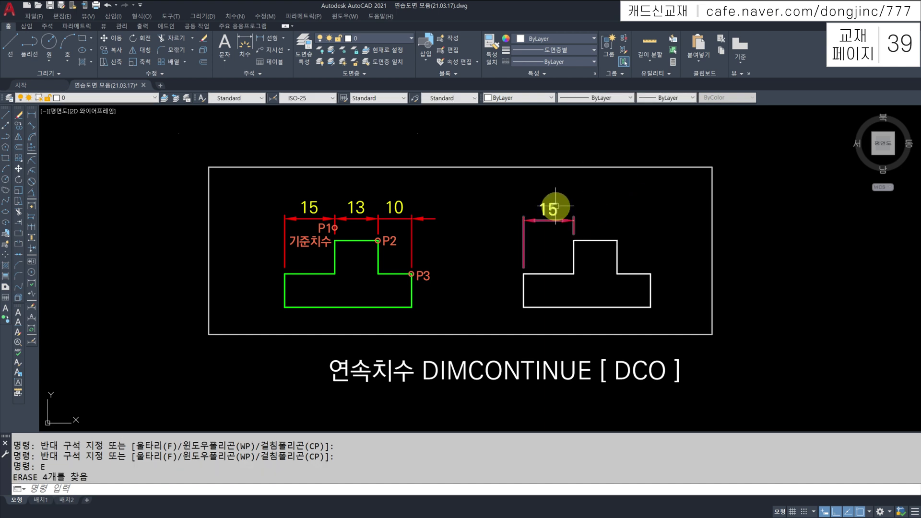
Continue from the 15 dimension with trial dimensions 20.19, 62.34, 40.87 and 23.31
click(32, 227)
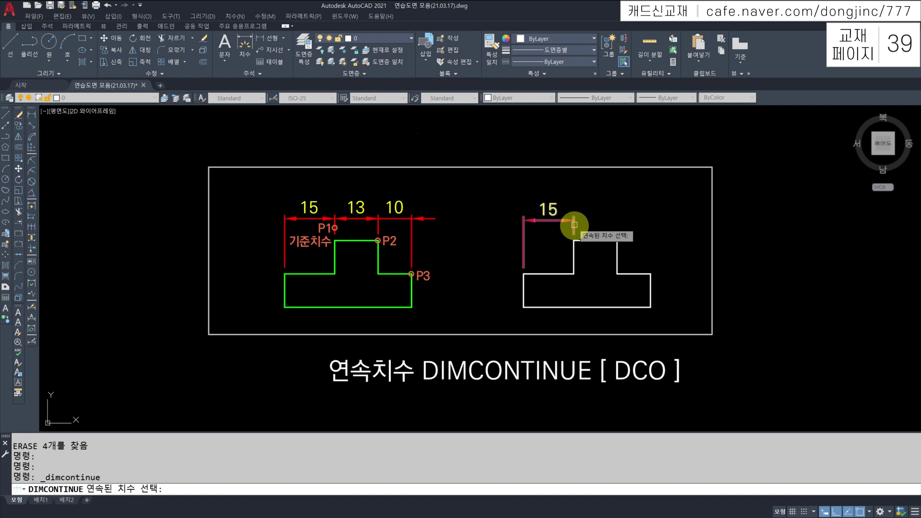
click(574, 225)
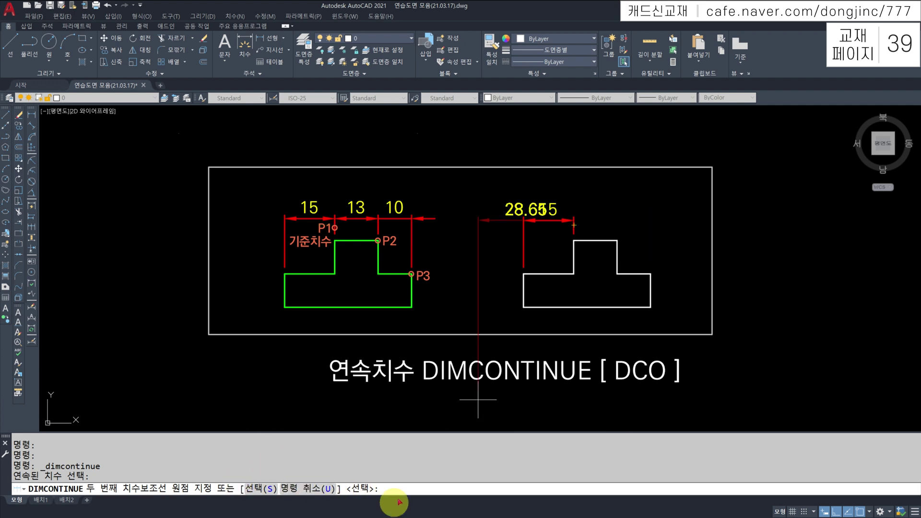
key(Return)
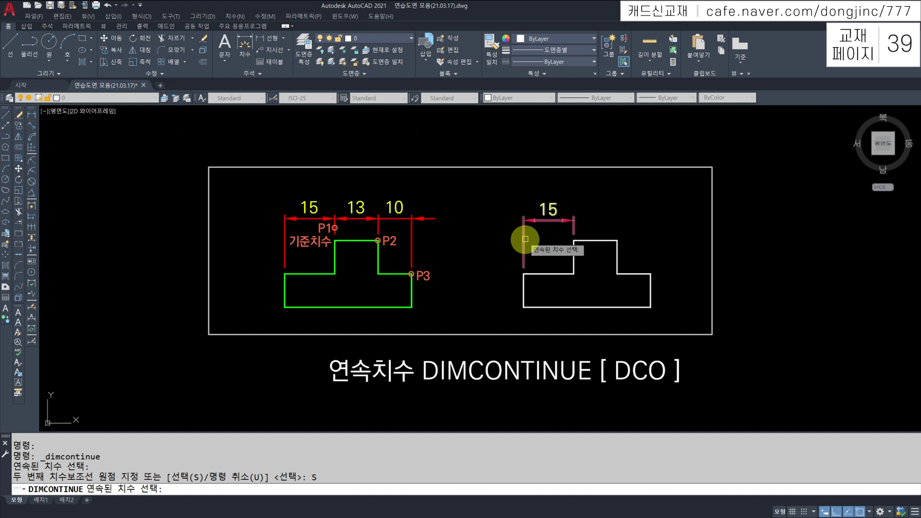
click(524, 239)
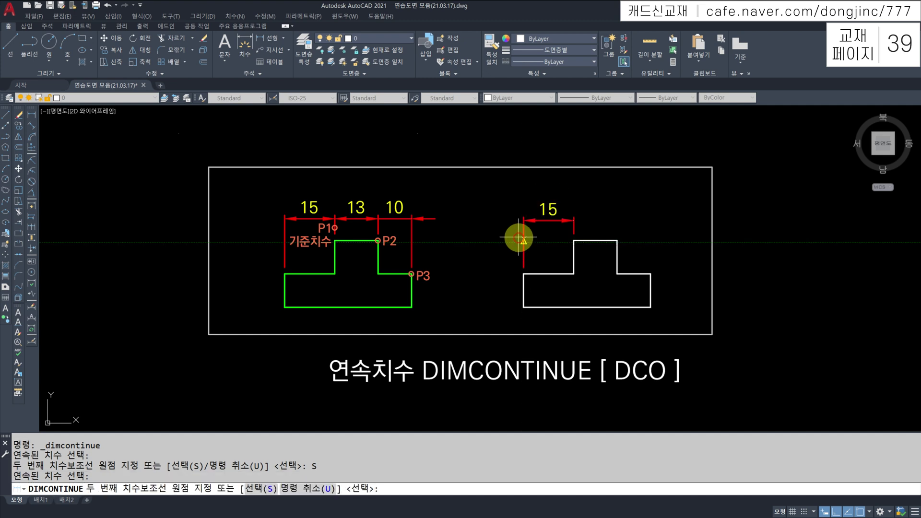
click(456, 231)
click(664, 236)
click(801, 237)
click(878, 237)
key(Escape)
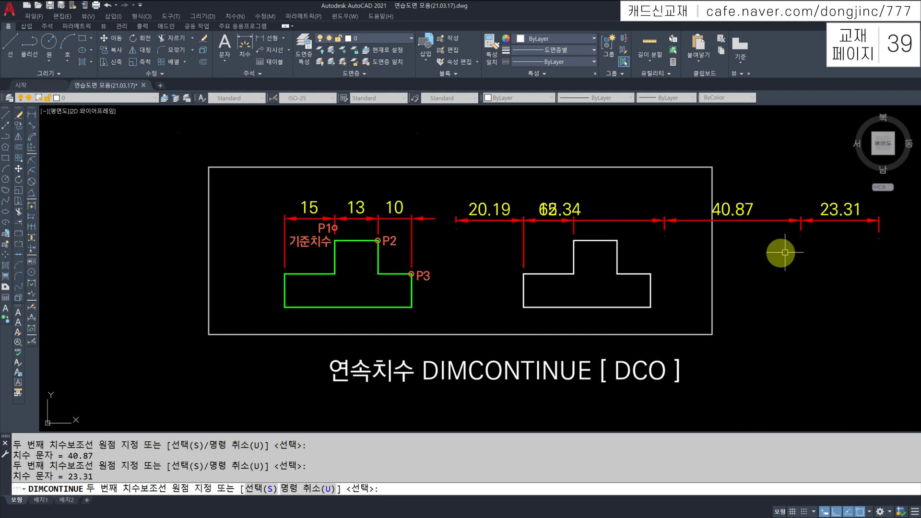
Erase all continued dimensions and the 15 dimension from the white shape
middle_drag(781, 251, 828, 271)
click(856, 212)
click(722, 274)
text(E)
key(Return)
click(685, 206)
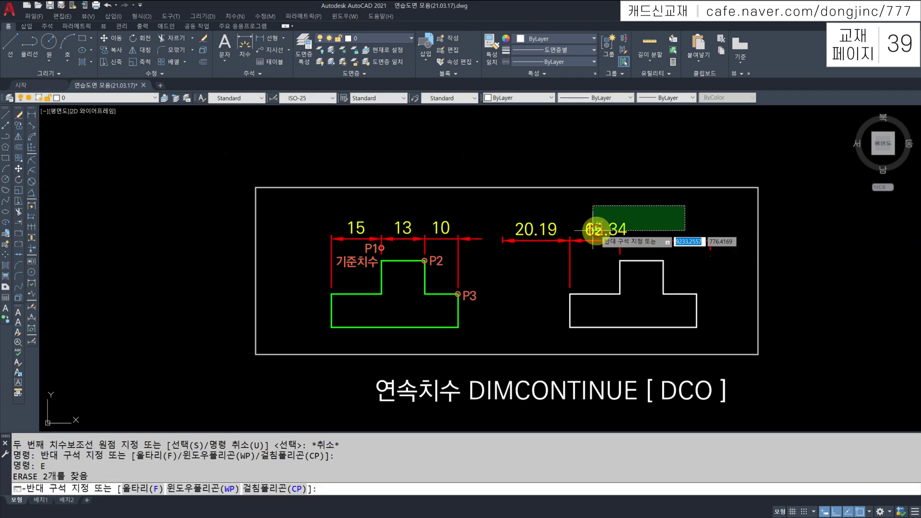
click(538, 247)
text(E)
key(Return)
middle_drag(556, 258, 462, 245)
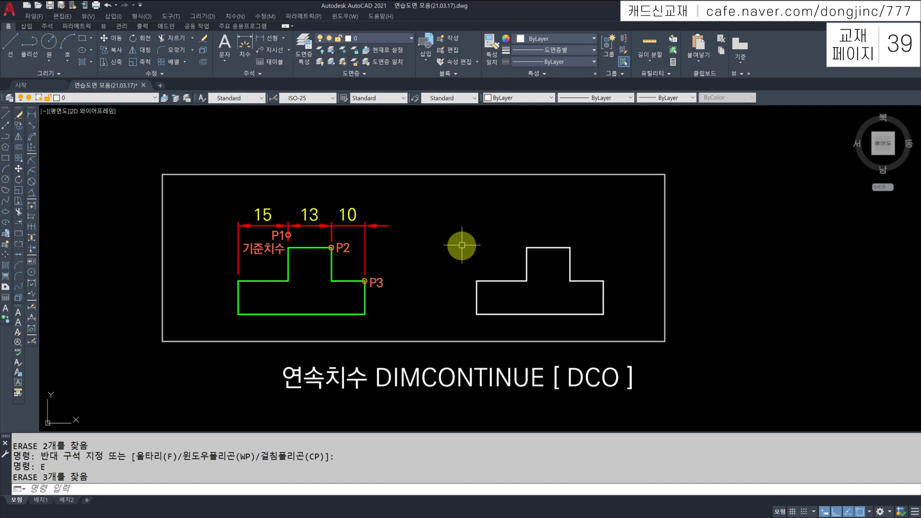
Quick-dimension the right stepped shape with a 15, 13, 10 chain placed above it
text(QDIM)
key(Return)
click(629, 221)
click(454, 331)
key(Return)
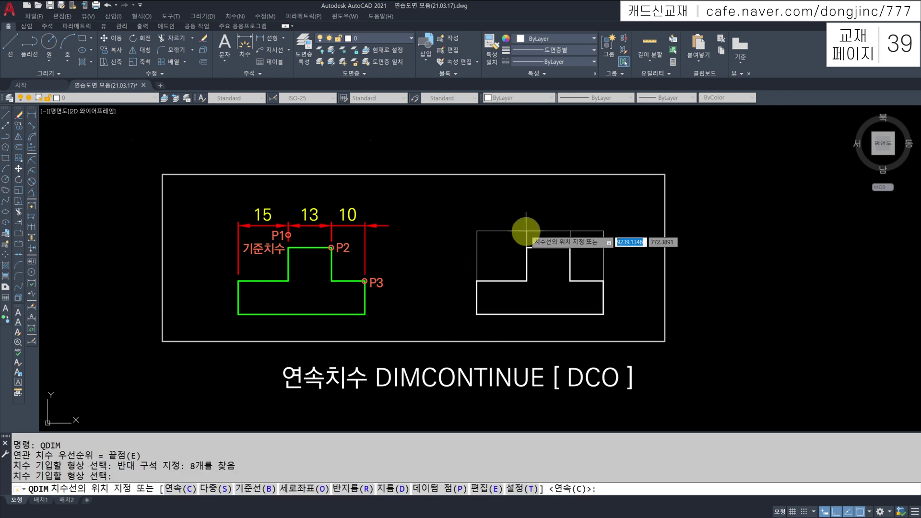
click(534, 223)
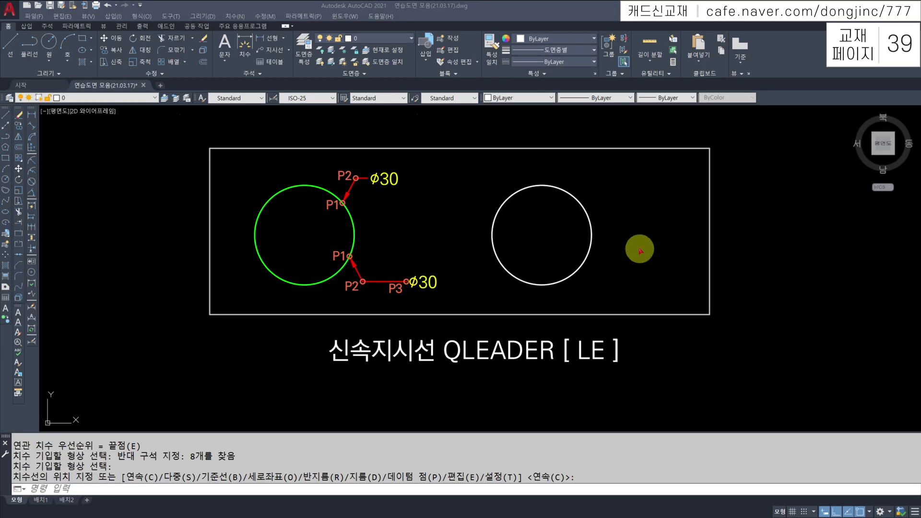
Draw a quick leader from the white circle's upper-right edge, snapped with Nearest, bending above-right
key(Escape)
key(Escape)
text(le)
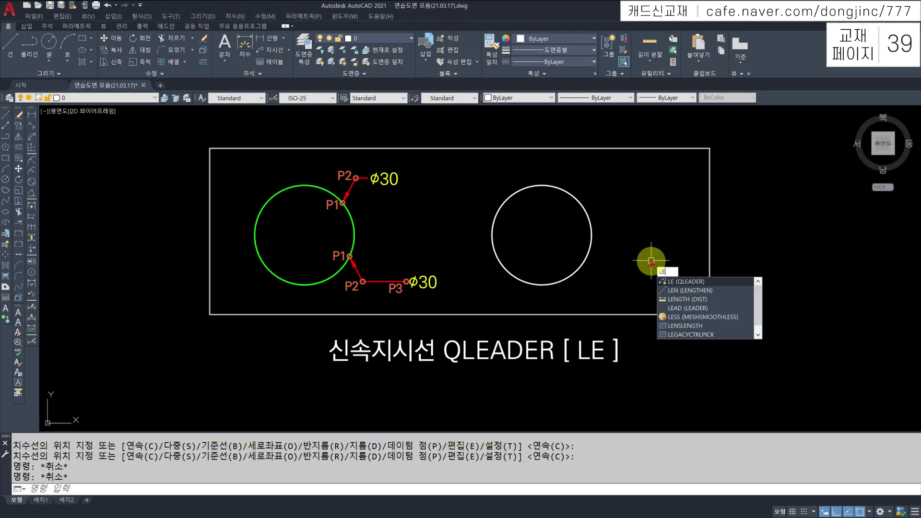
key(Return)
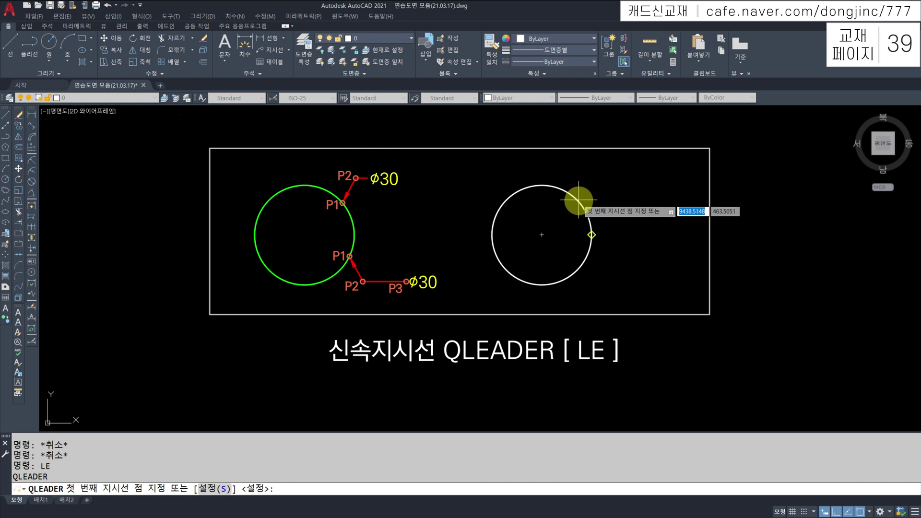
shift+right_click(610, 195)
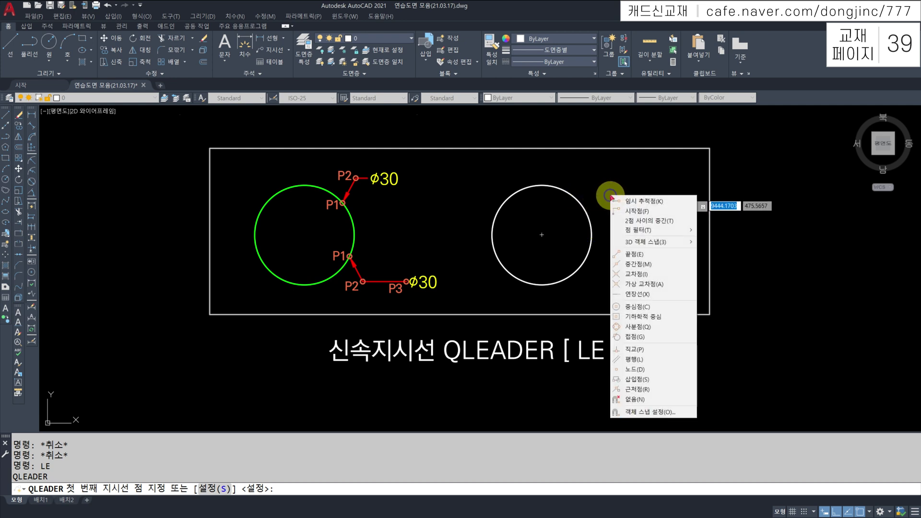
click(638, 389)
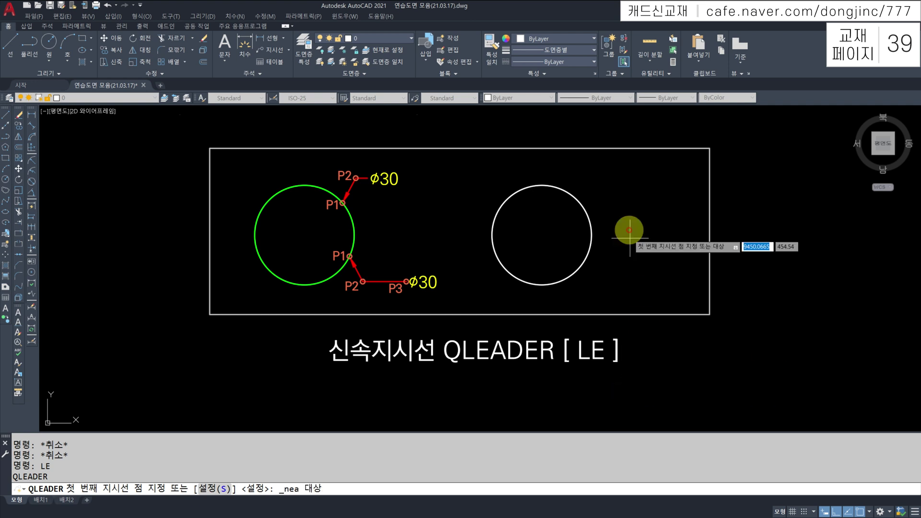
click(579, 198)
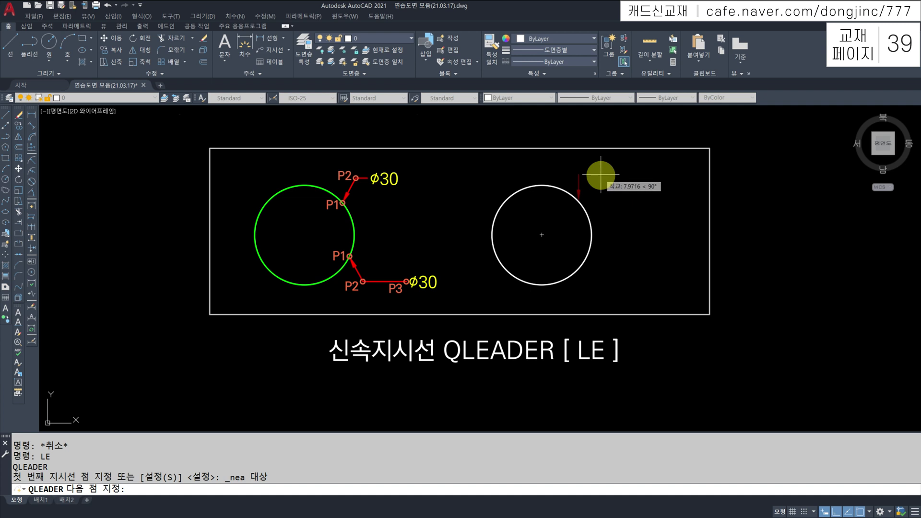
key(F8)
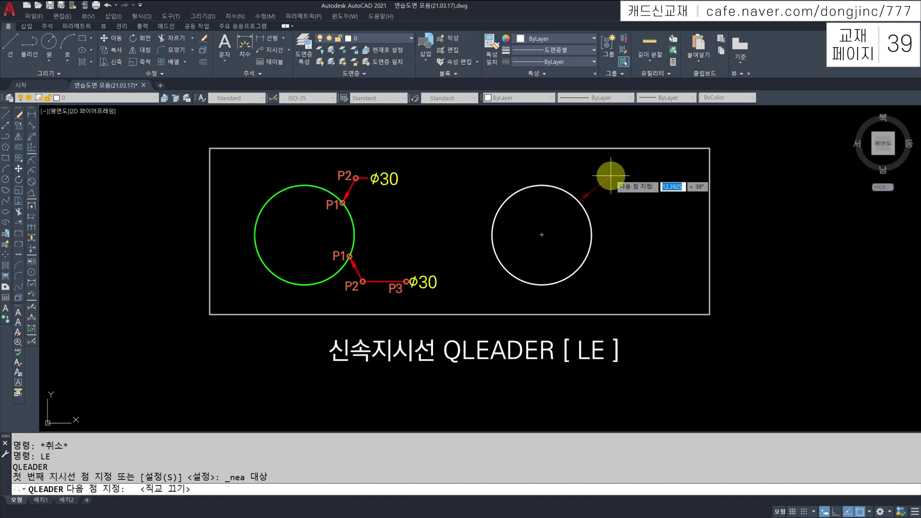
scroll(602, 179, up, 2)
middle_drag(603, 183, 610, 185)
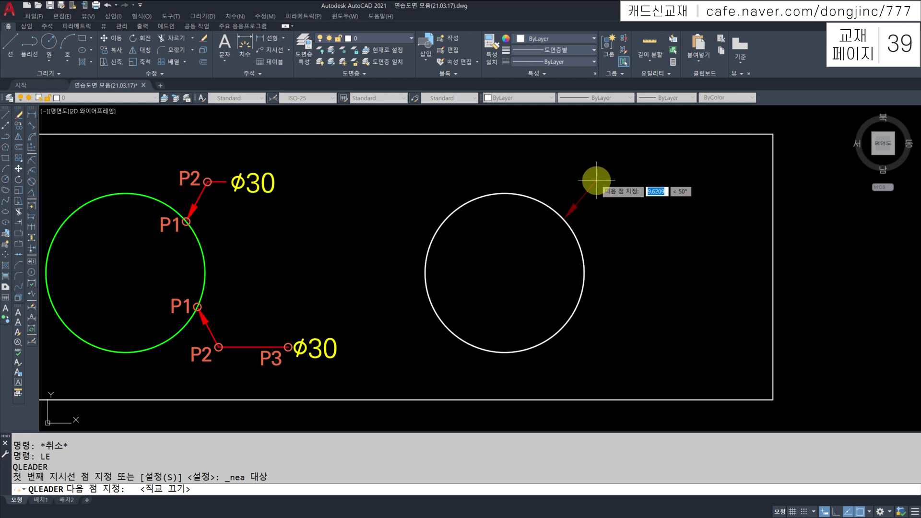
click(597, 181)
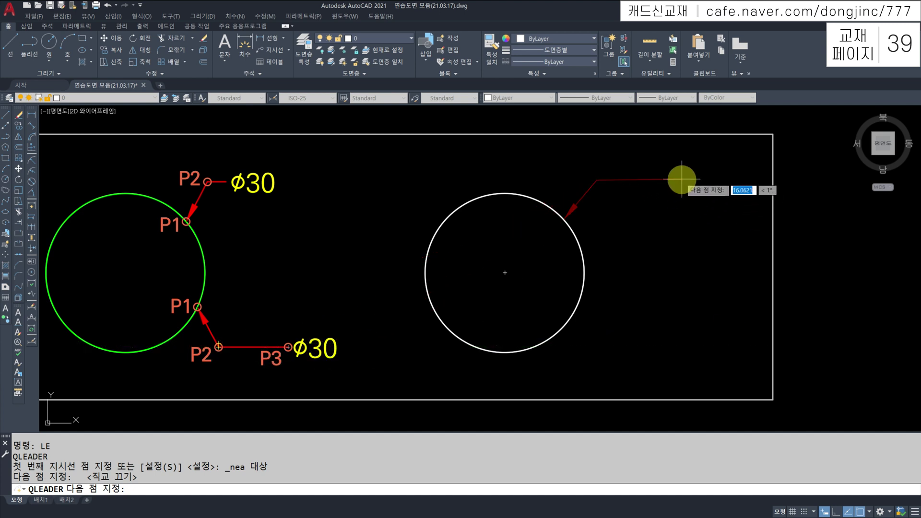
key(Return)
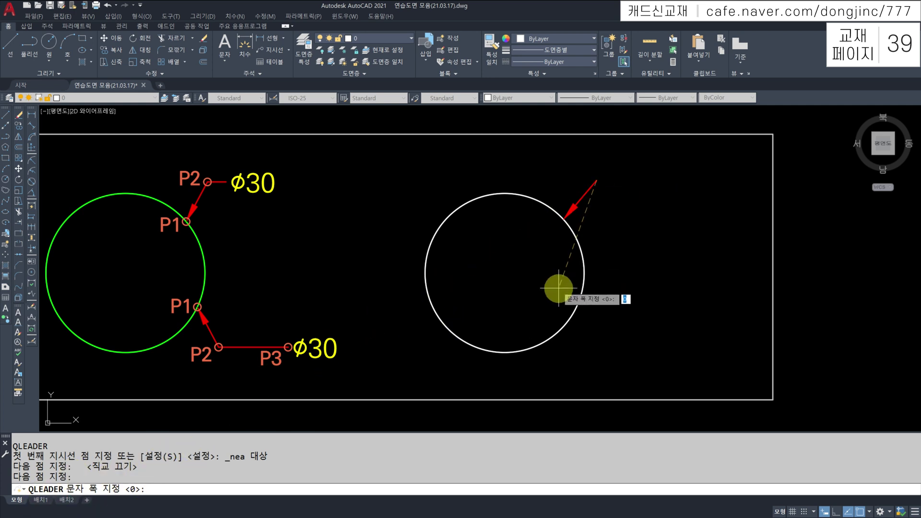
Label the leader ϕ30 by entering %%c30 as its text
key(Return)
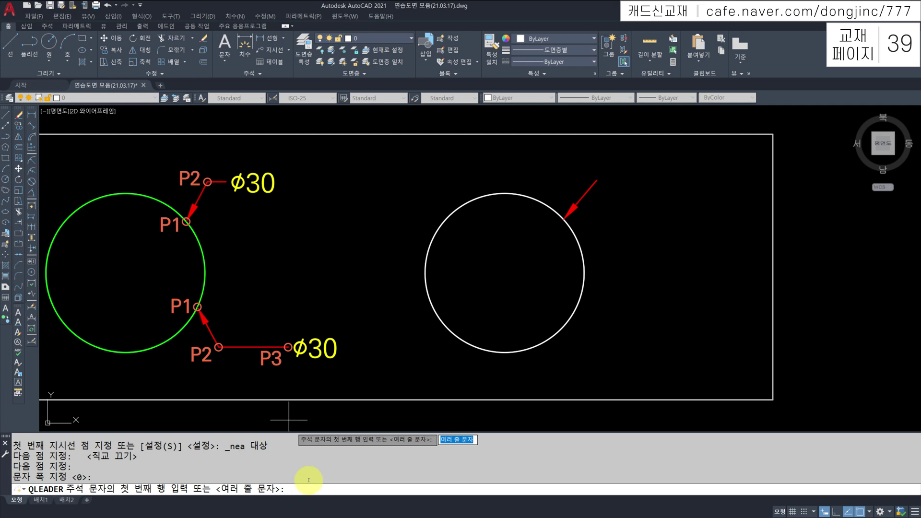
text(%%c30)
key(Return)
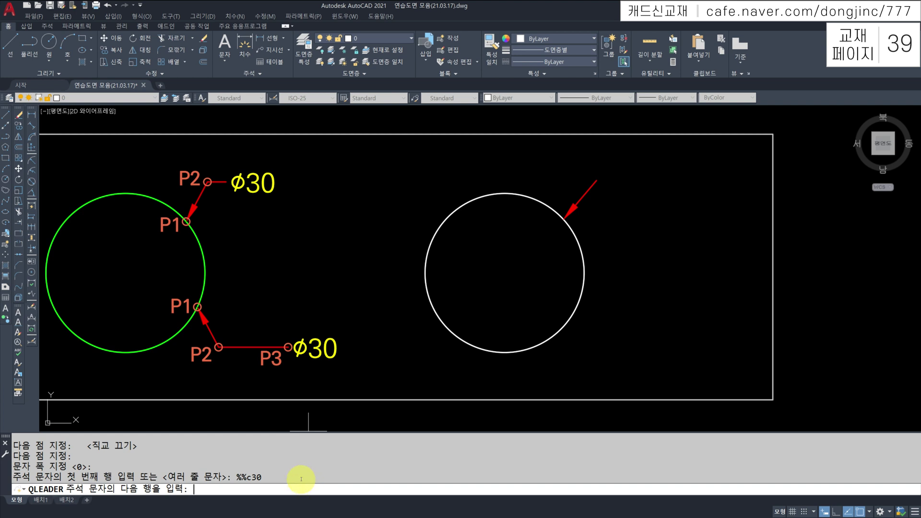
key(Return)
Draw a second quick leader from the white circle's lower-right edge, snapped with Nearest
text(LE)
key(Return)
scroll(600, 168, down, 3)
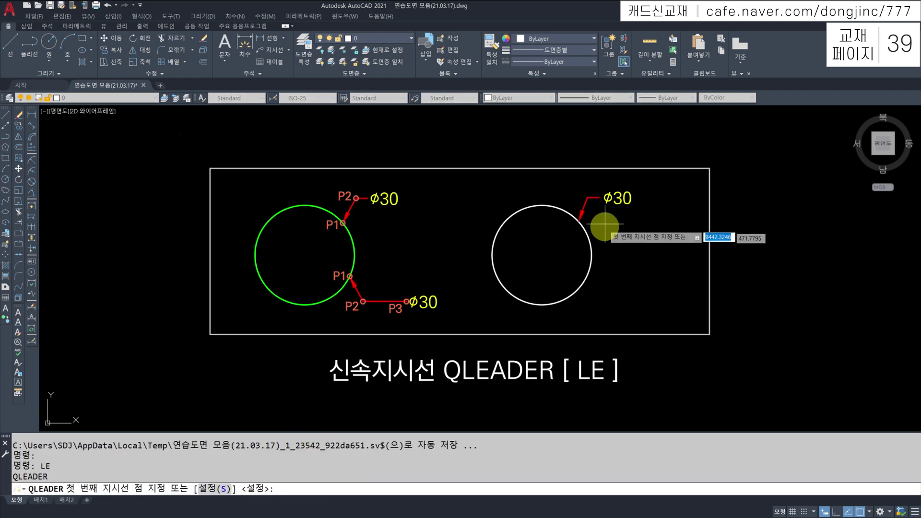
shift+right_click(620, 259)
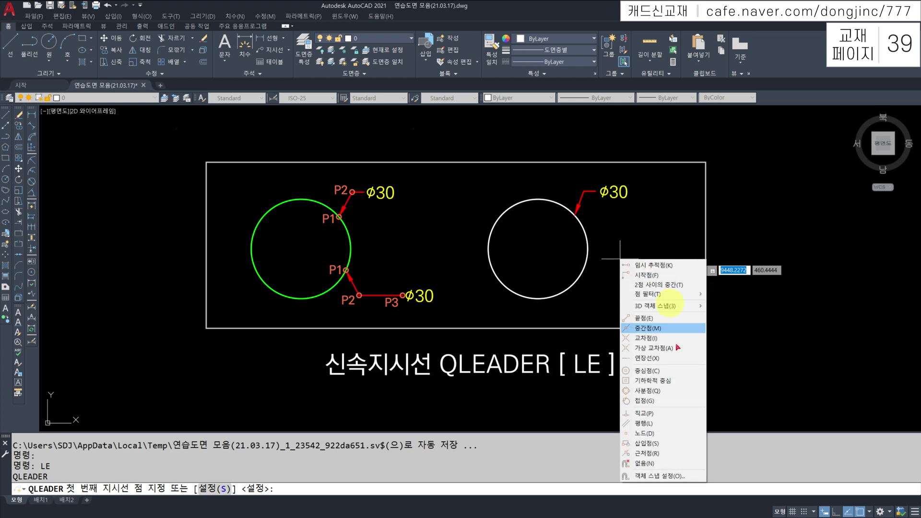
click(652, 453)
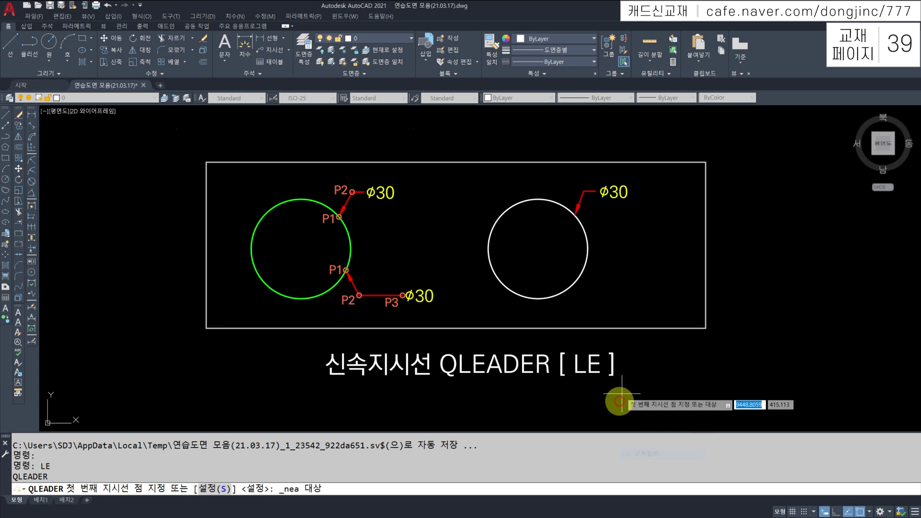
click(577, 280)
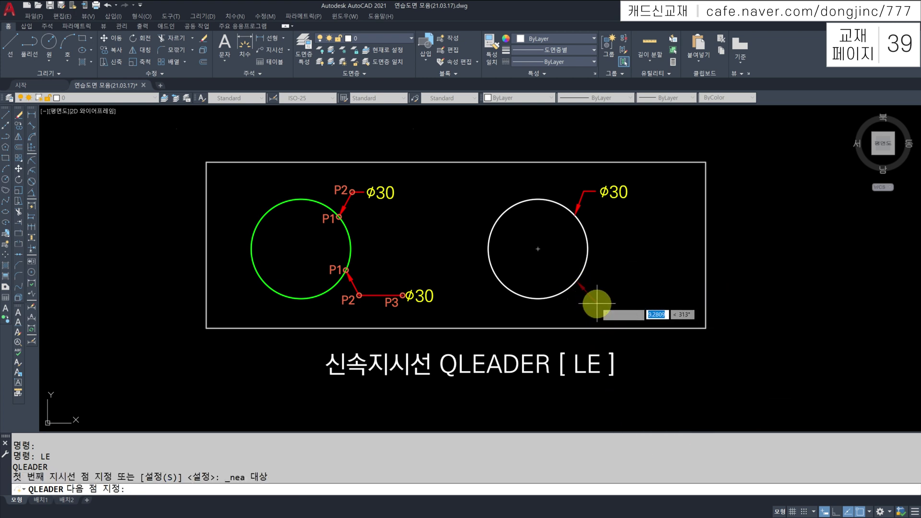
click(594, 304)
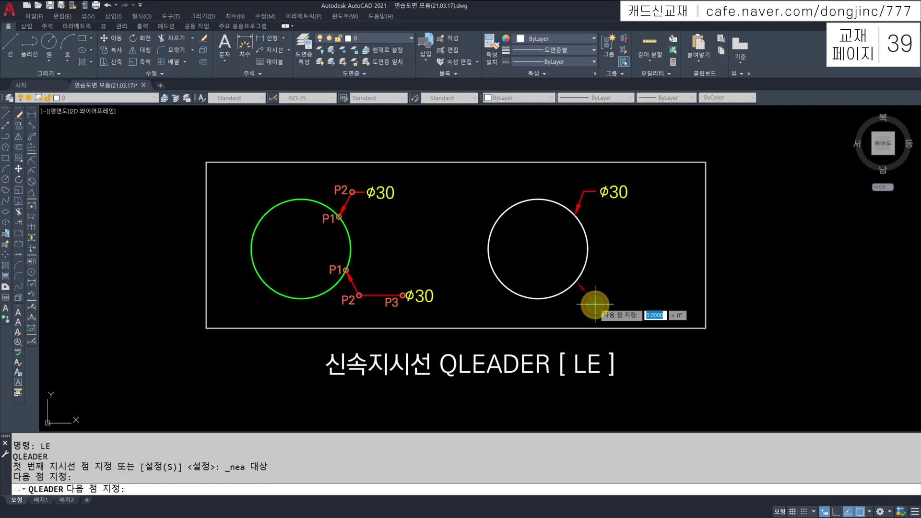
click(625, 270)
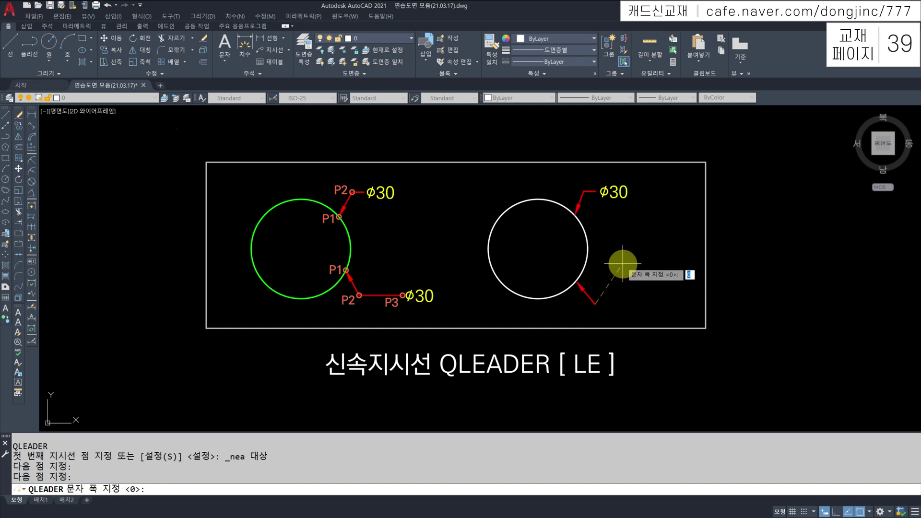
Give the leader the two-line note AAAAA and BBBBB
key(Return)
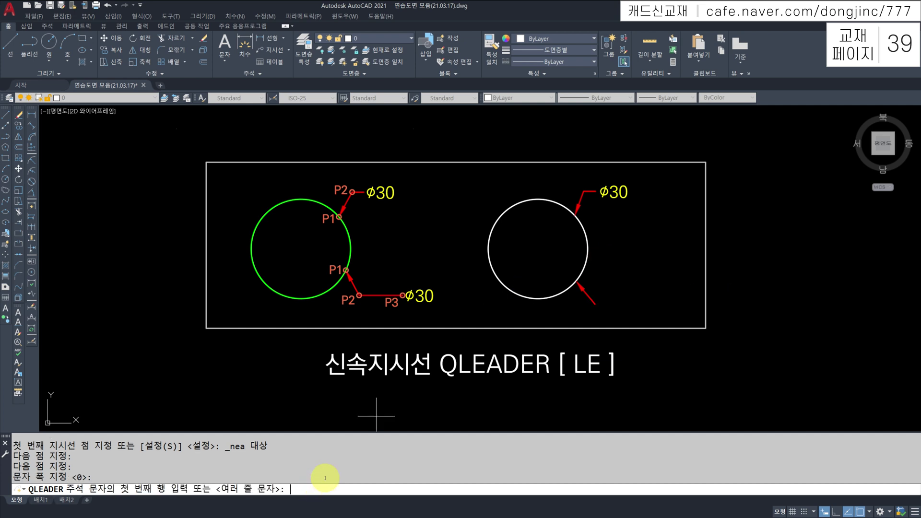
text(AAAAA)
key(Return)
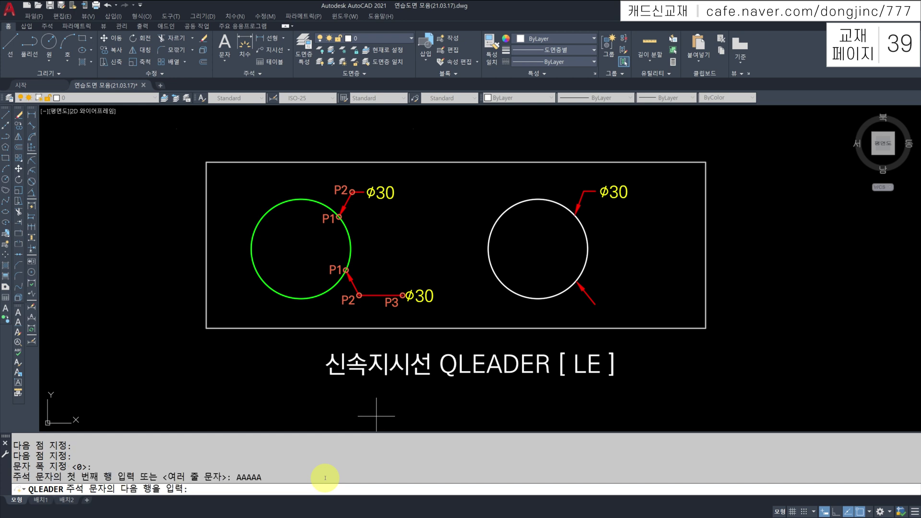
text(BBBBB)
key(Return)
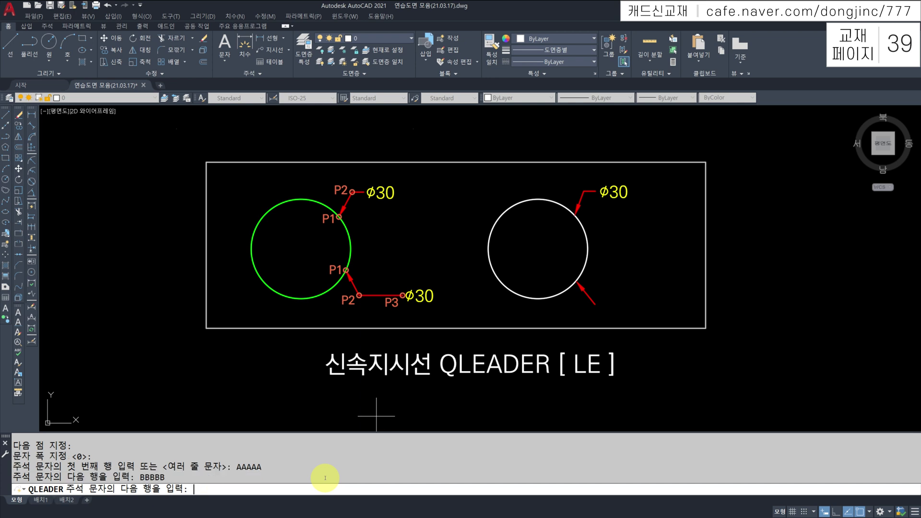
key(Return)
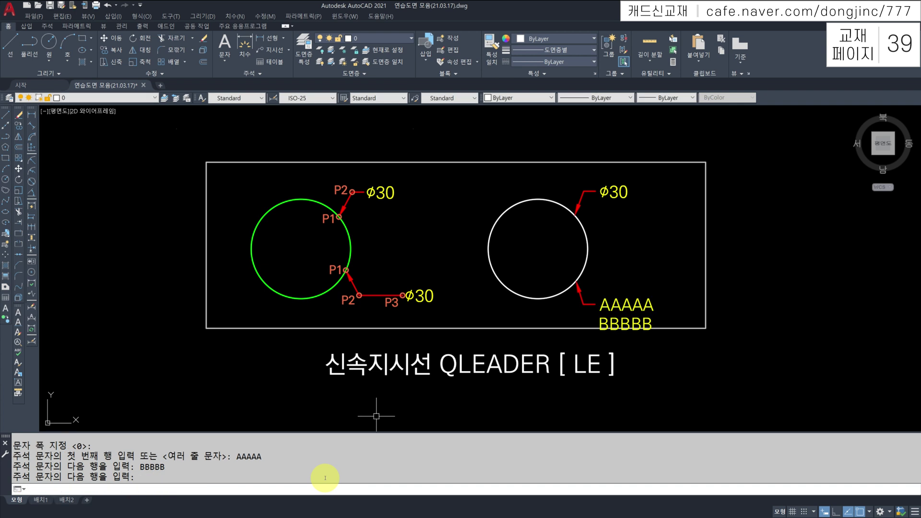
Inspect the AAAAA/BBBBB note in the text editor and close it without changes
key(Escape)
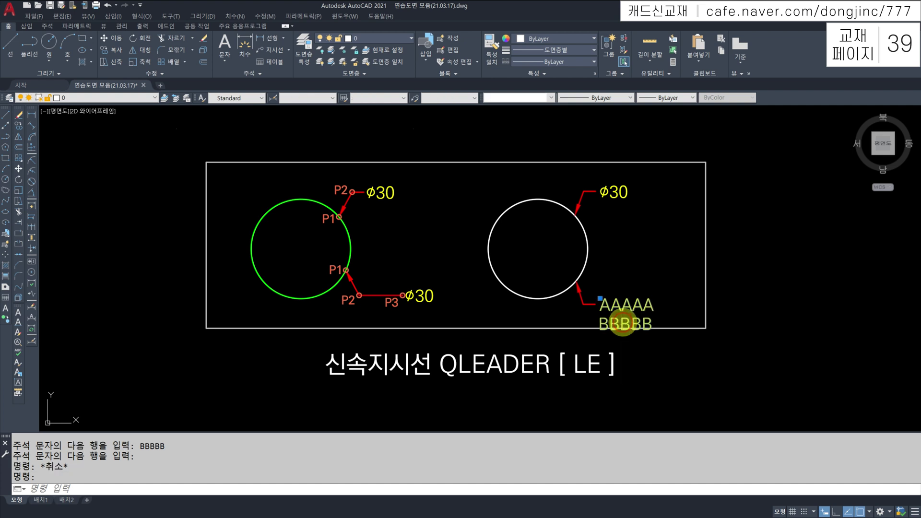
double_click(622, 323)
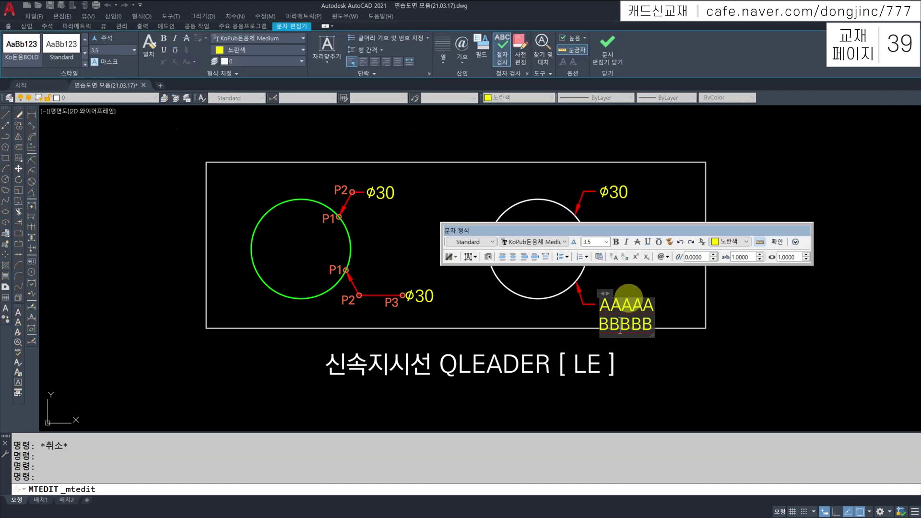
key(Escape)
key(Escape)
key(Escape)
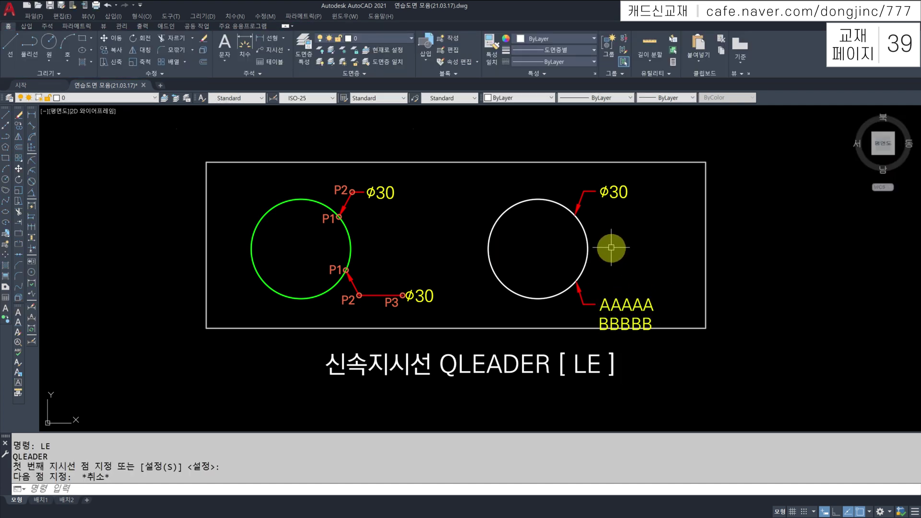
text(LE)
key(Return)
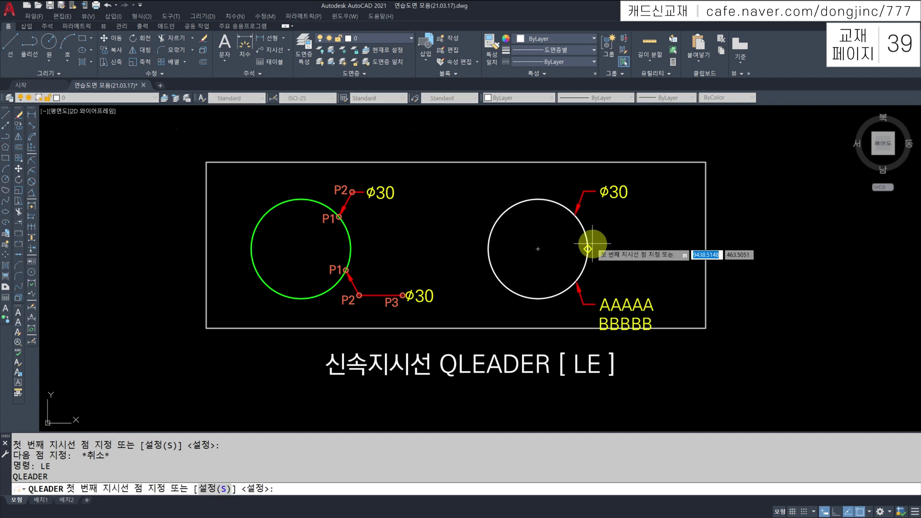
Draw a leader from the circle's right quadrant horizontally outward with the multiline note XCAAS
click(593, 244)
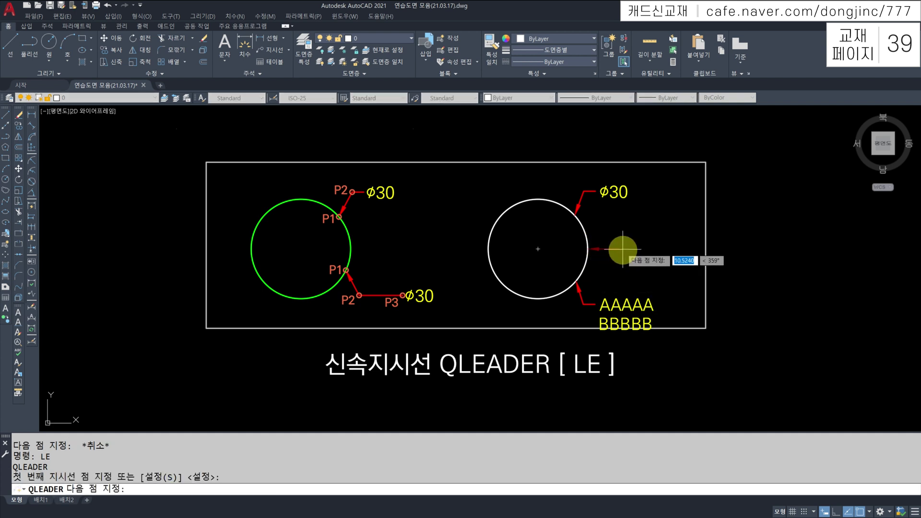
click(622, 248)
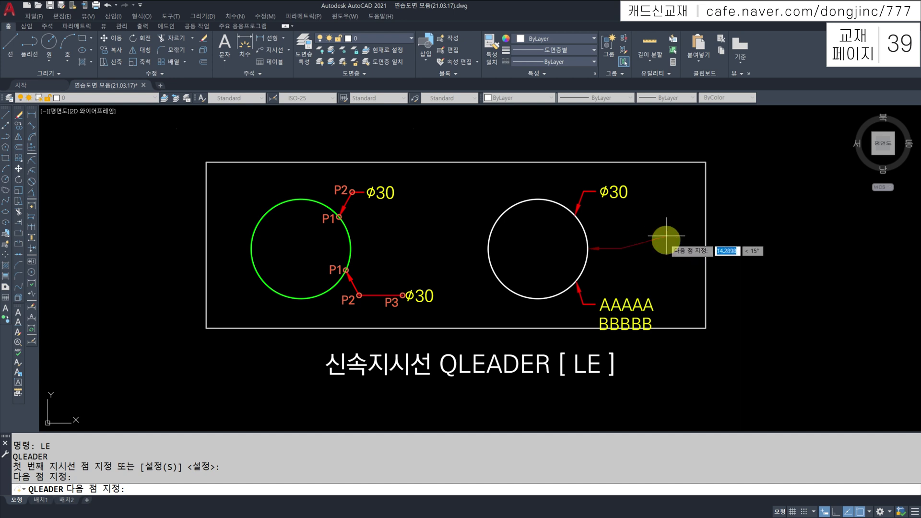
key(Return)
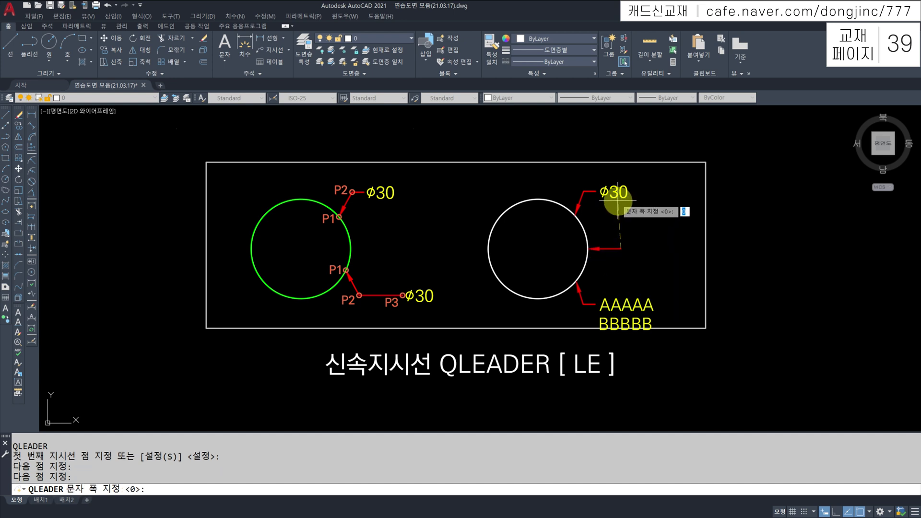
key(Return)
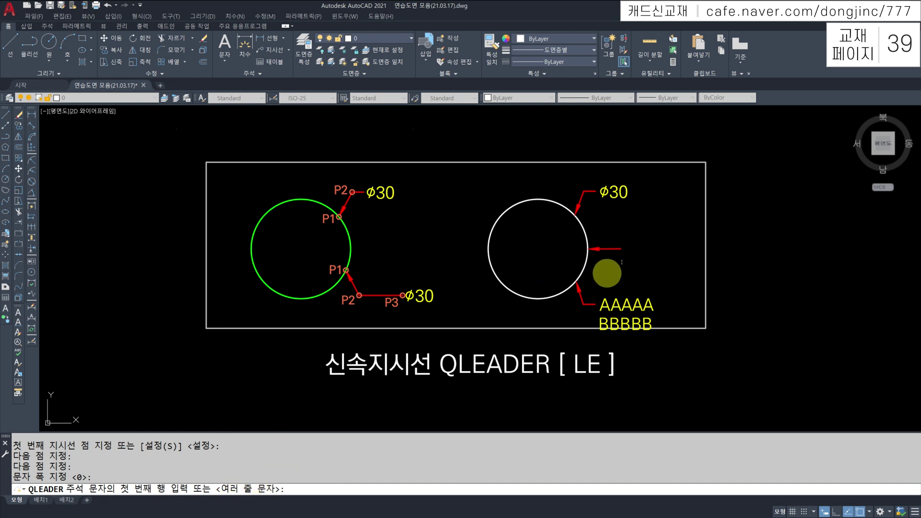
key(Return)
text(XCAAS)
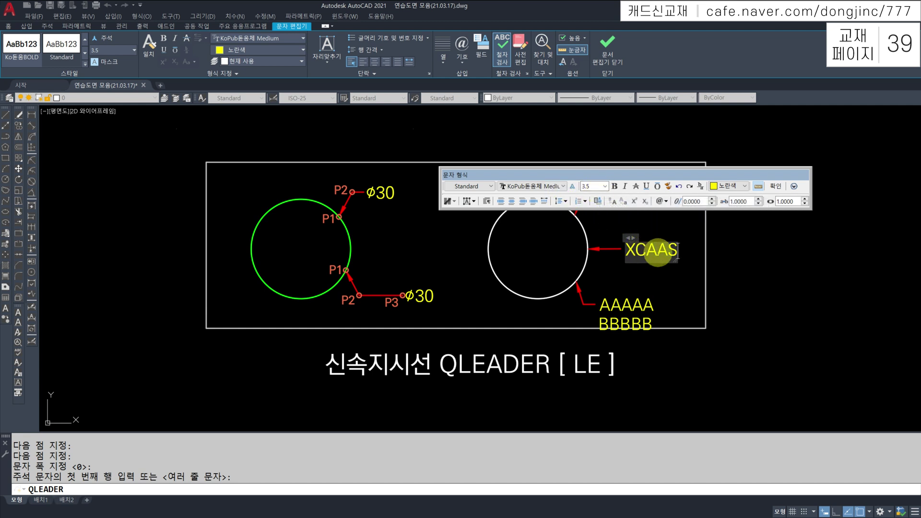
key(ctrl+Return)
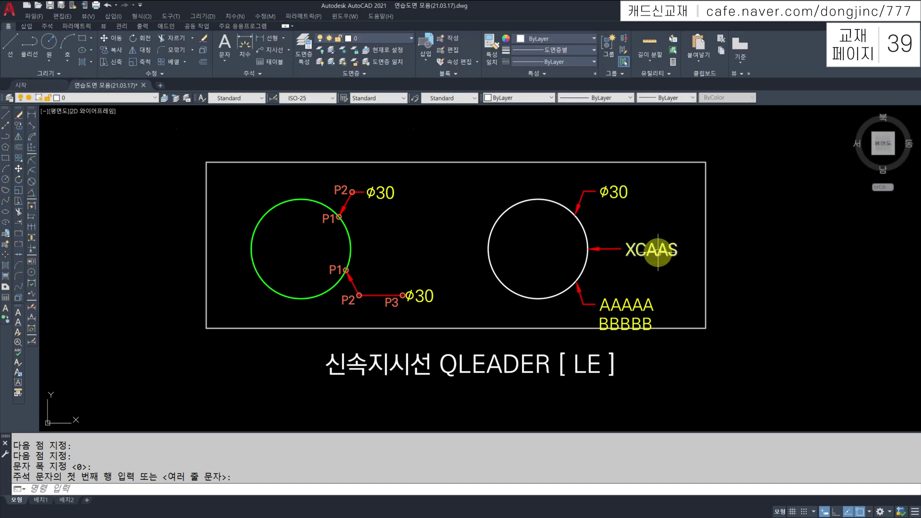